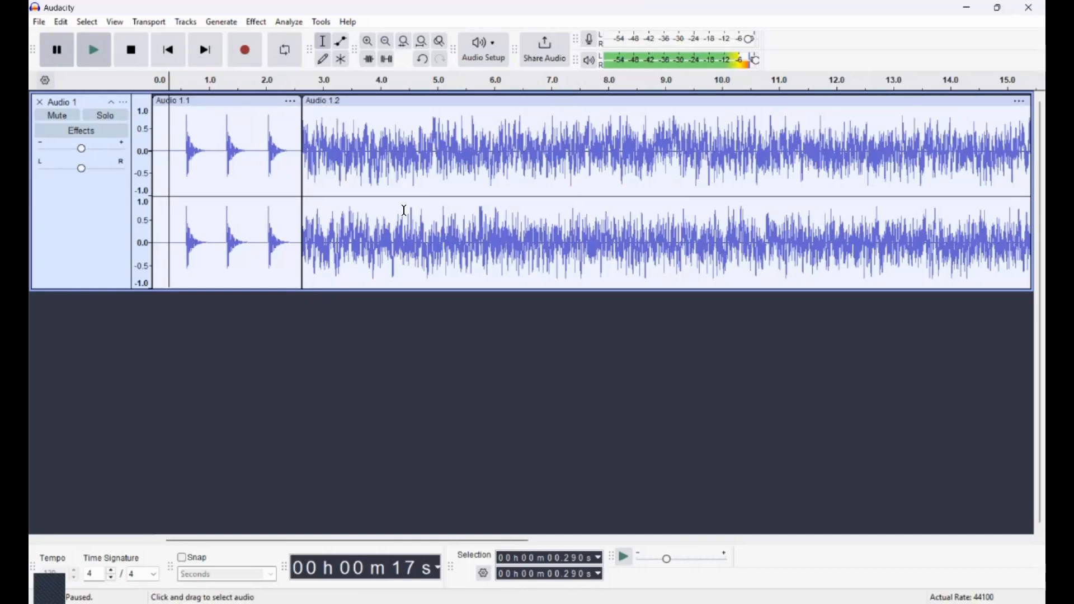
Step: Select the second clip in the Audio 1 track, play it twice and stop playback each time
left_click(140, 48)
left_click(416, 102)
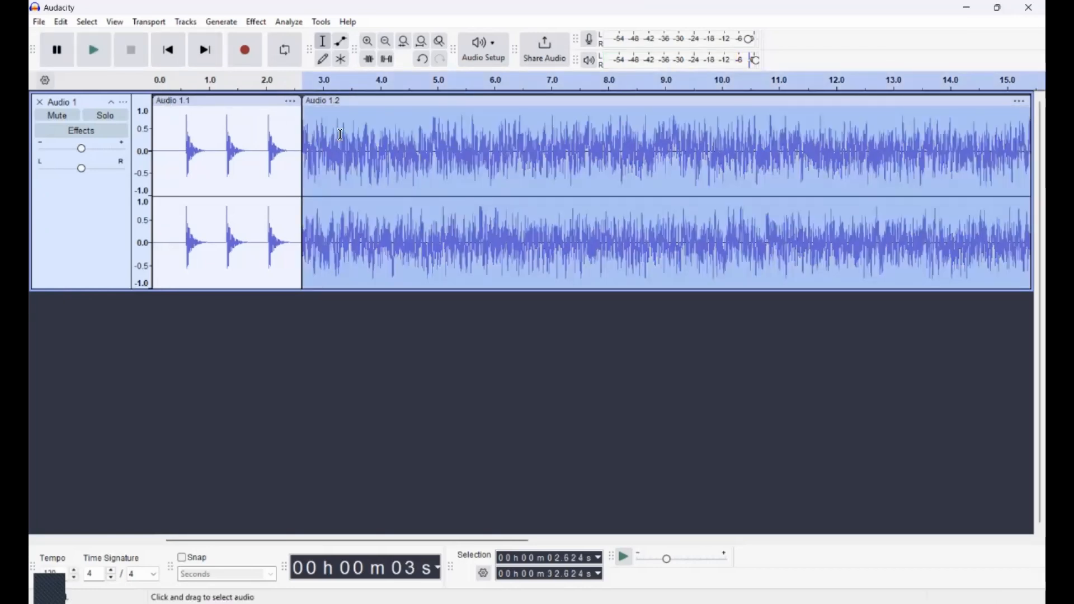
left_click(92, 58)
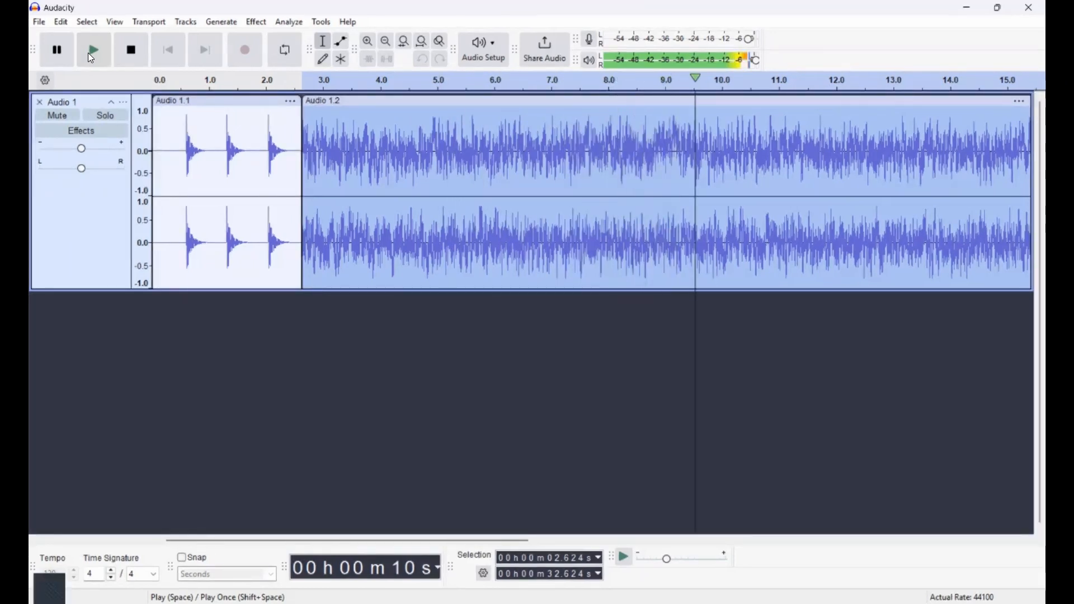
left_click(135, 55)
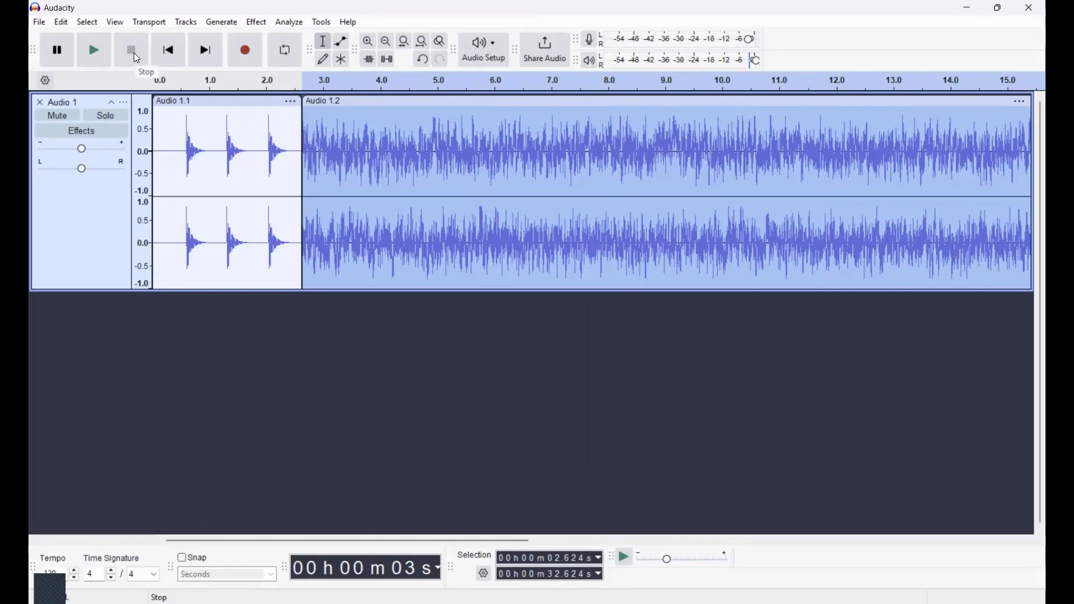
left_click(98, 54)
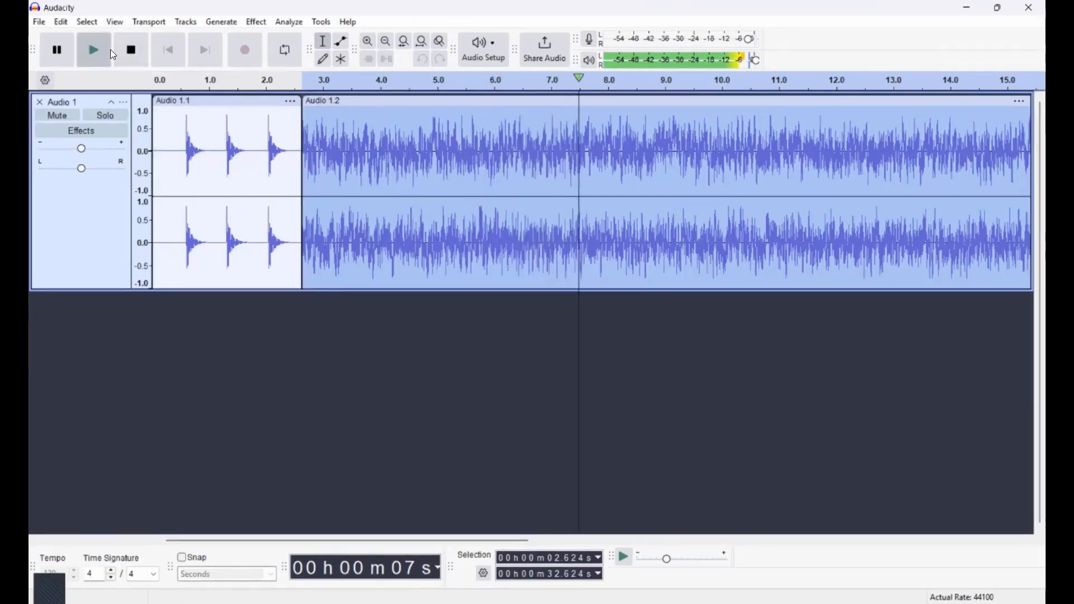
left_click(119, 55)
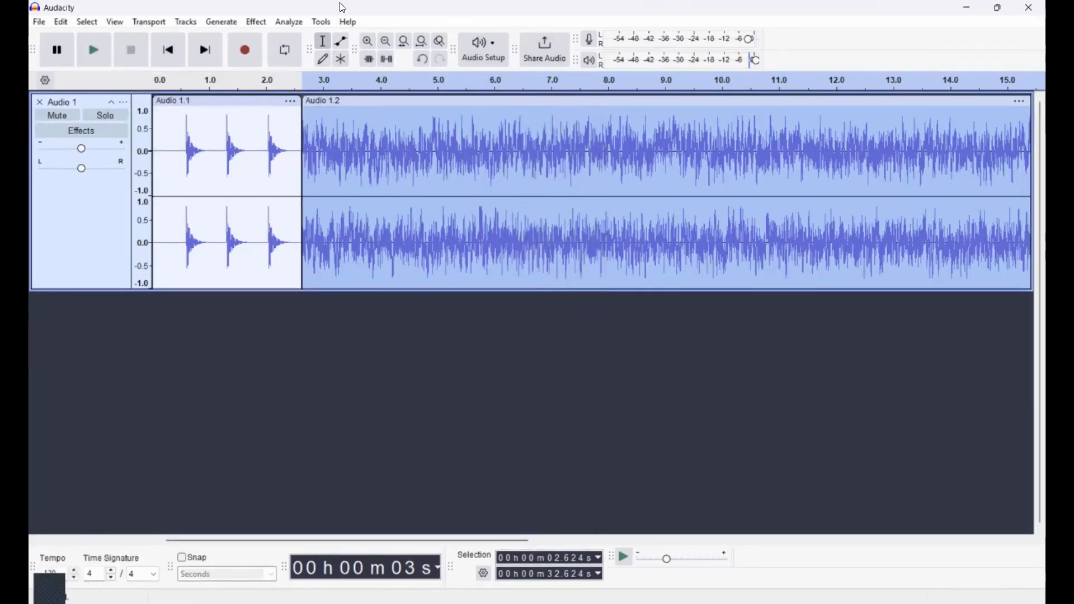
Step: Select the first clip of the Audio 1 track, play it and deselect the track
left_click(256, 115)
left_click(168, 100)
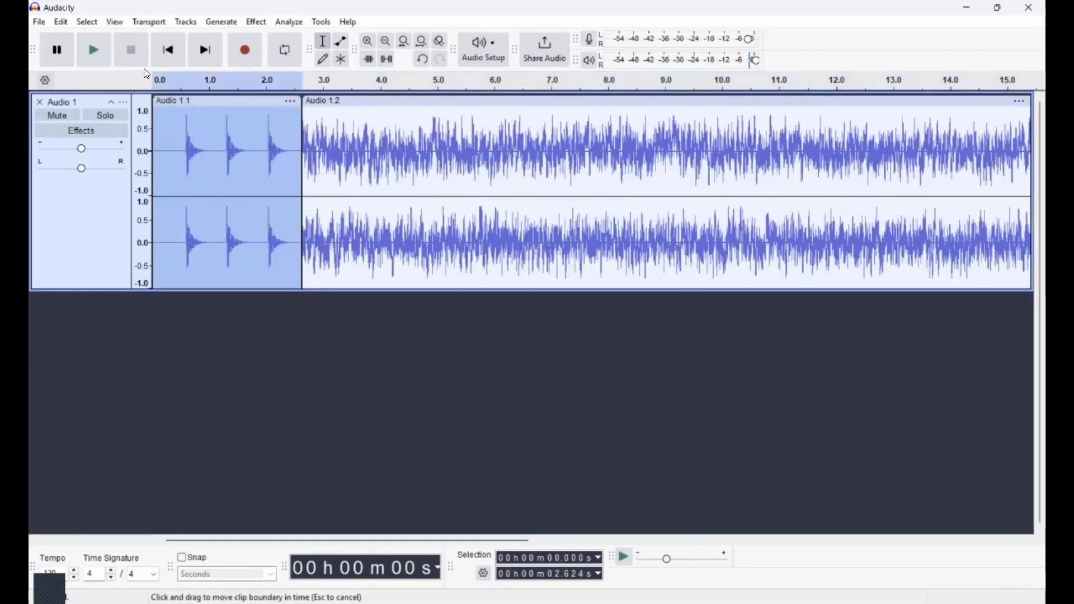
left_click(105, 43)
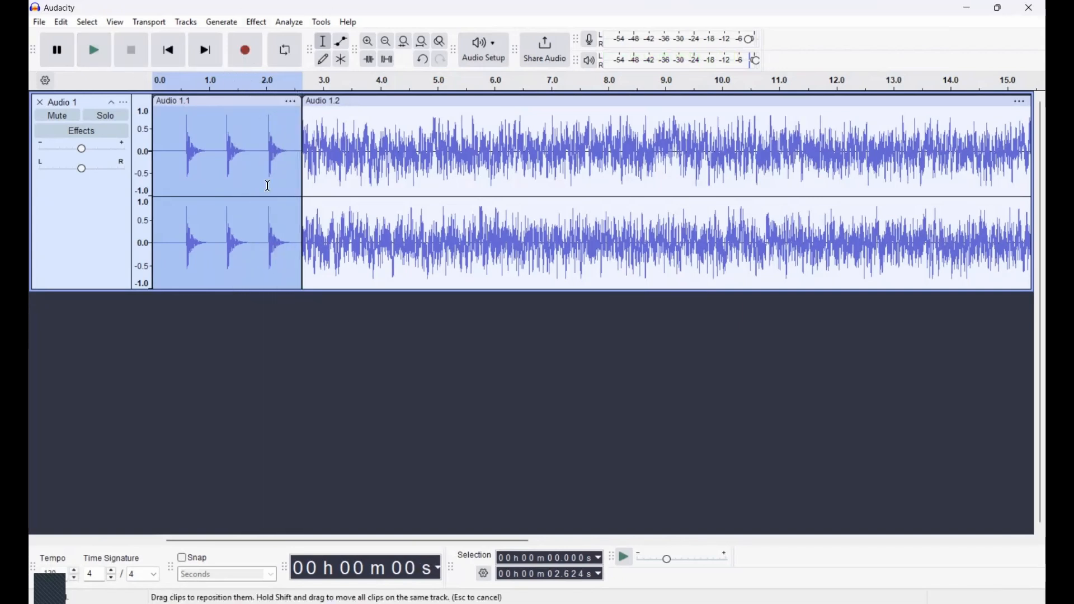
left_click(265, 352)
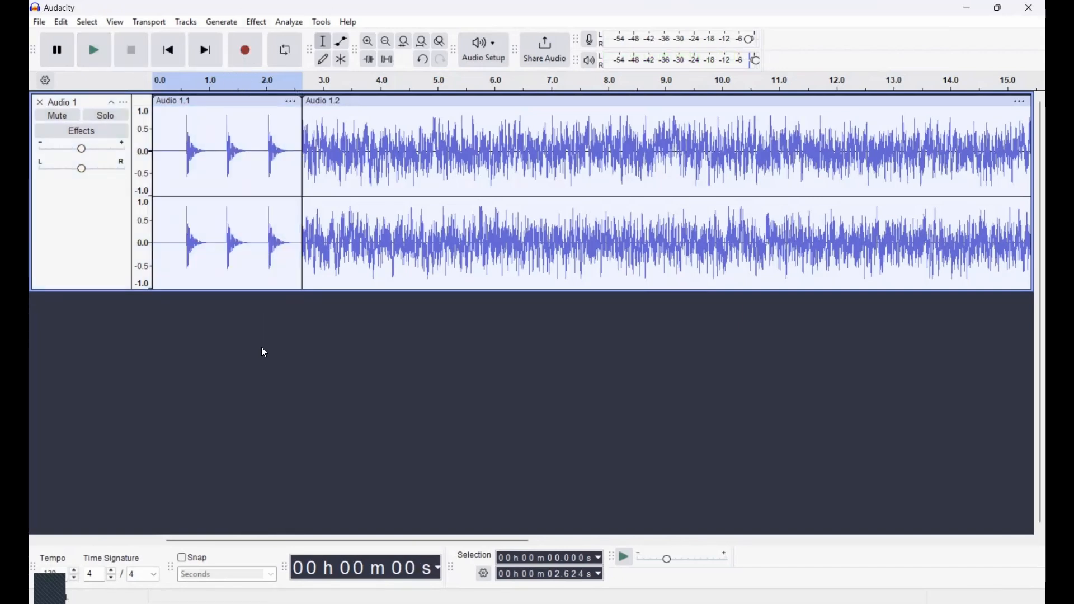
Step: Add a new stereo track with the cursor at its start and mute the Audio 1 track
left_click(192, 25)
mouse_move(227, 38)
left_click(432, 56)
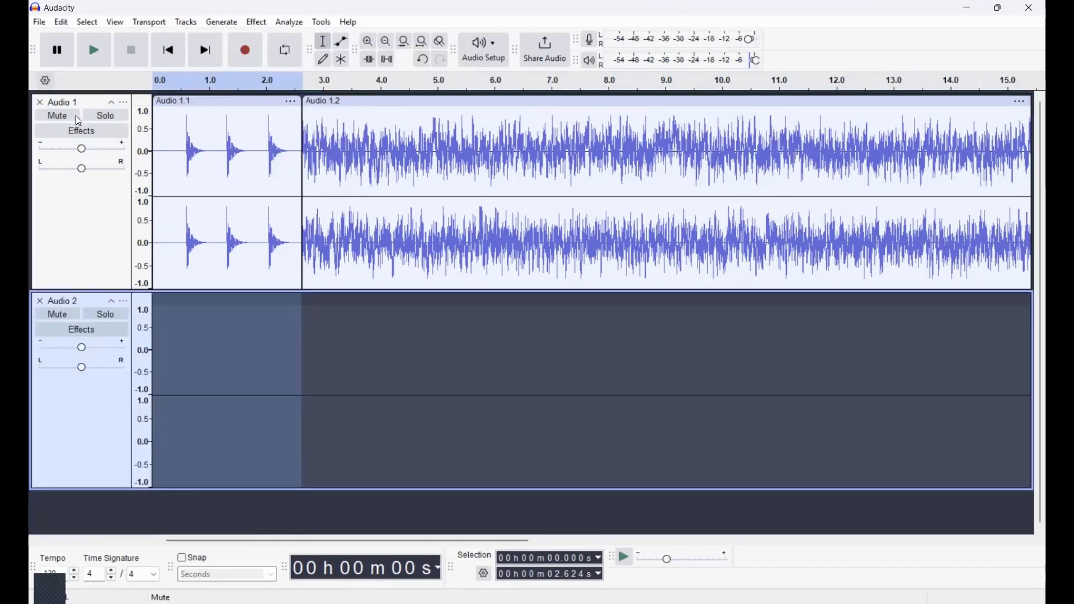
left_click(56, 115)
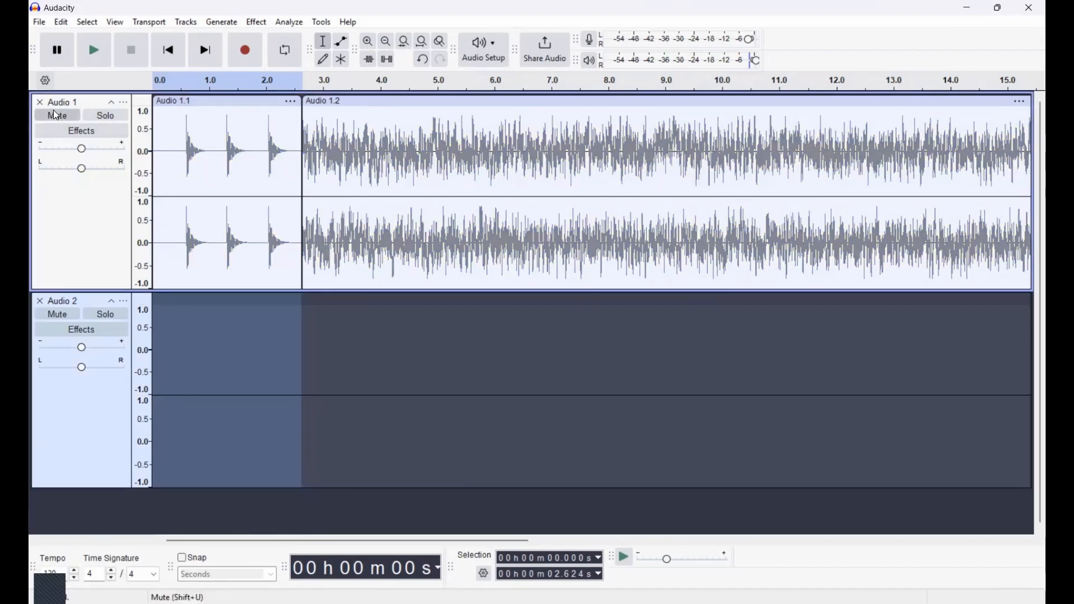
left_click(408, 425)
left_click(154, 391)
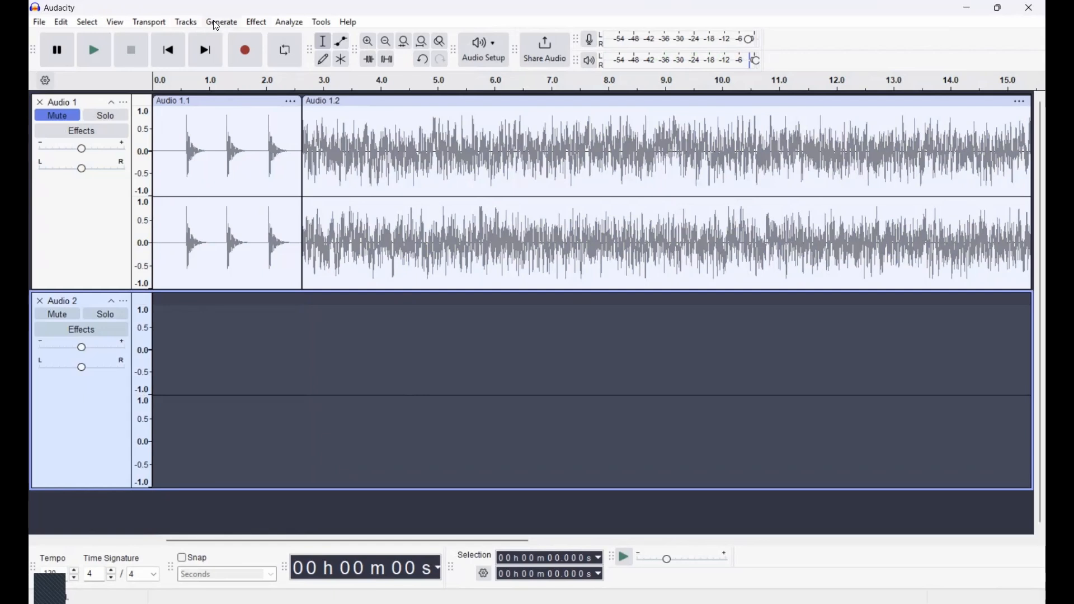
Step: Generate a rhythm track in Audio 2 at a tempo of 220 bpm with 6 beats per bar
left_click(218, 23)
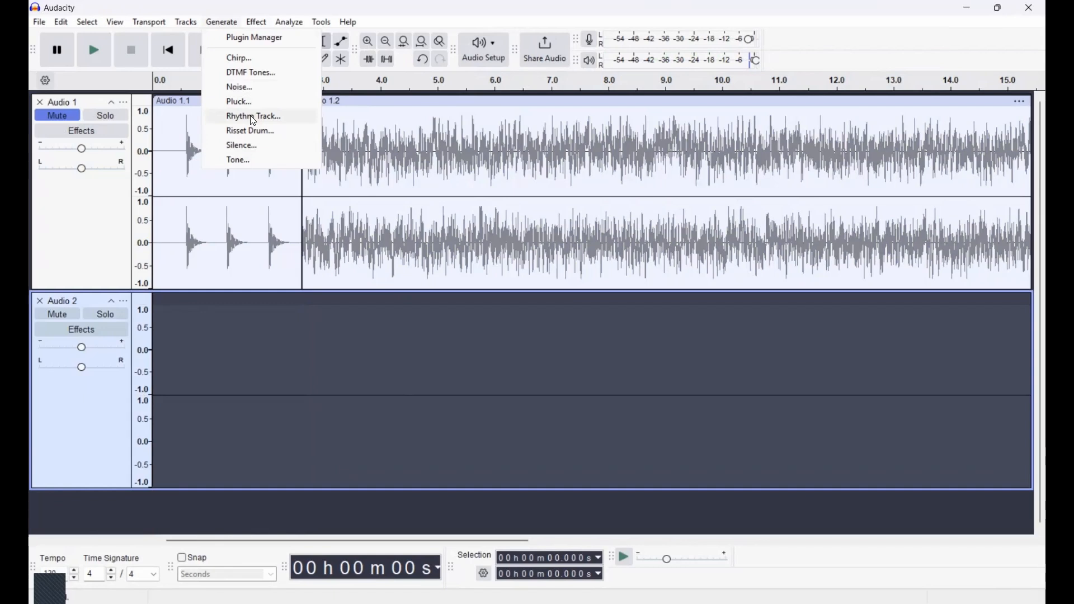
left_click(253, 118)
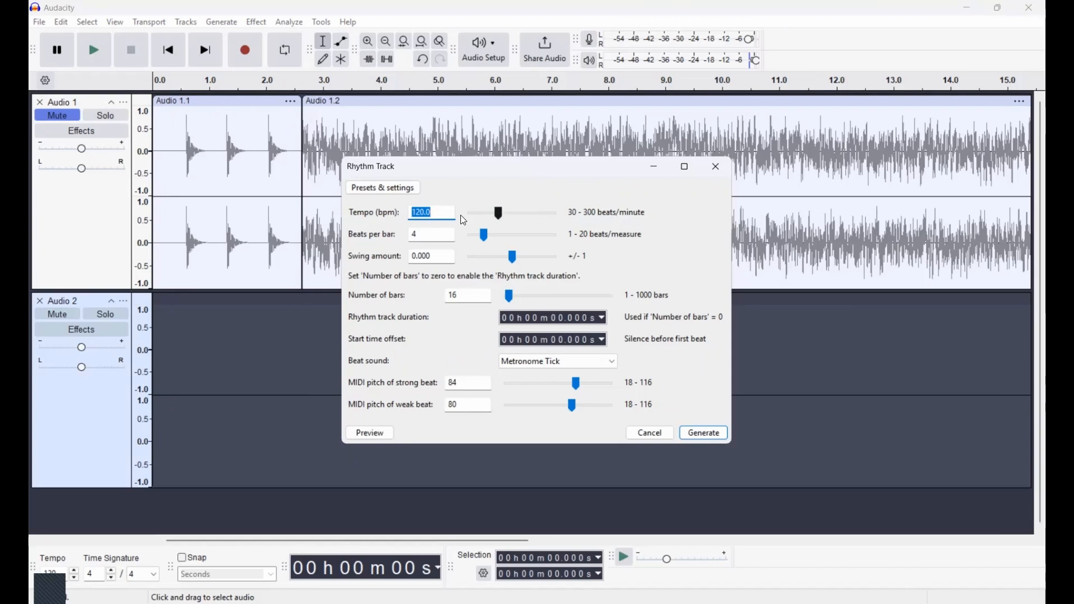
left_click(416, 212)
key("BackSpace")
type("23")
key("BackSpace")
left_click(426, 235)
type("6")
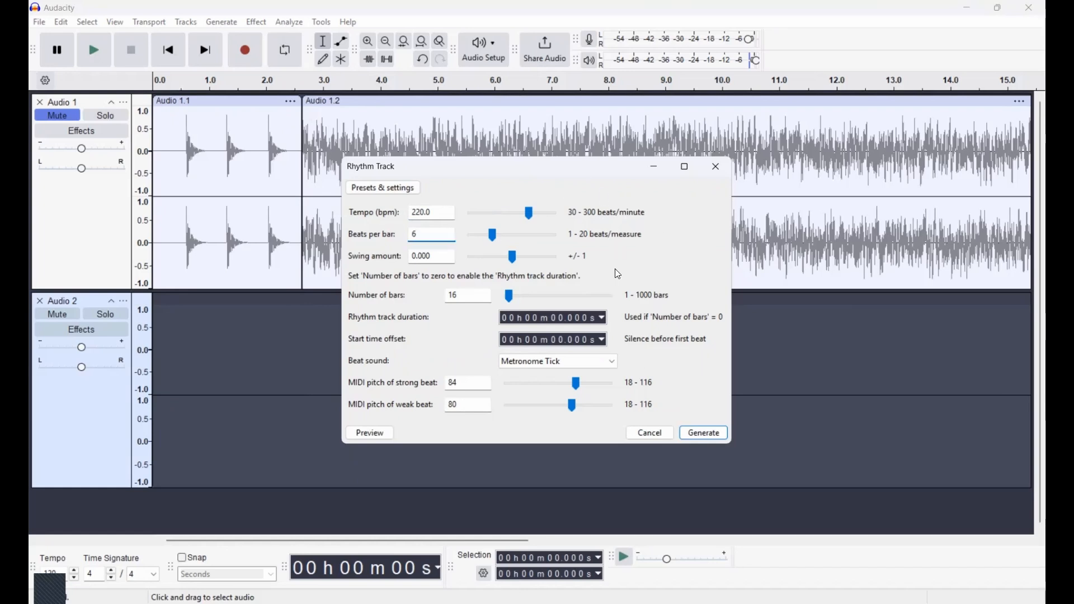
left_click(705, 435)
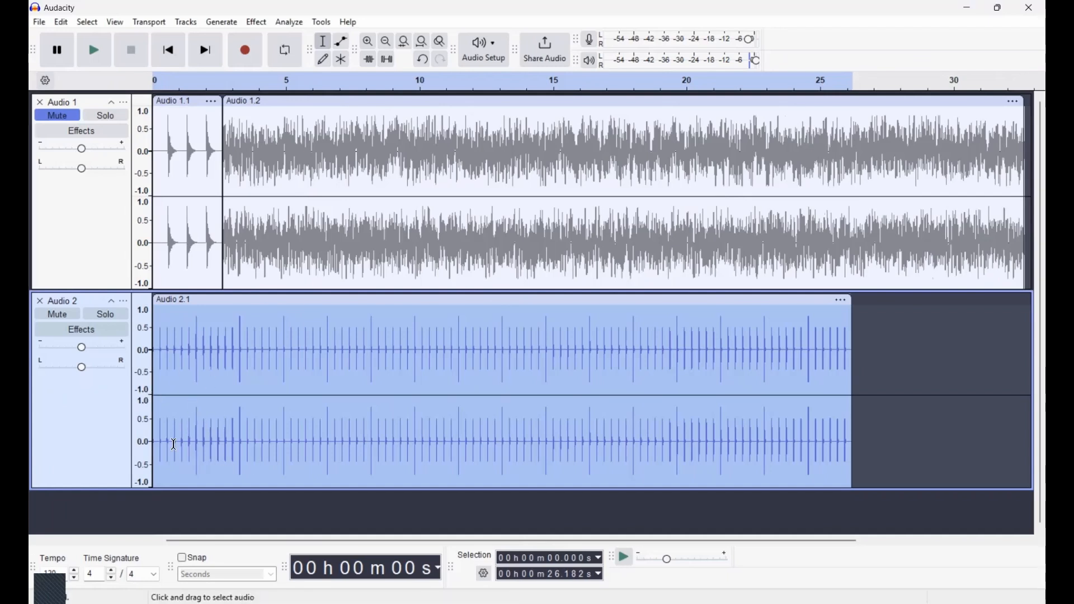
Step: Play part of the 220 bpm rhythm track, pause it and undo its generation
left_click(99, 52)
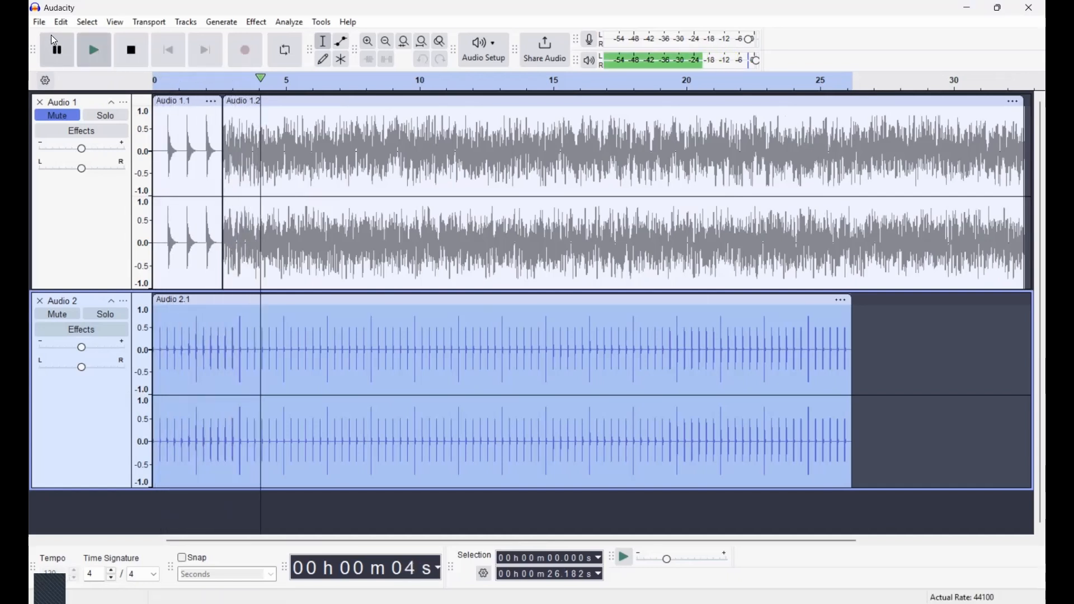
left_click(59, 51)
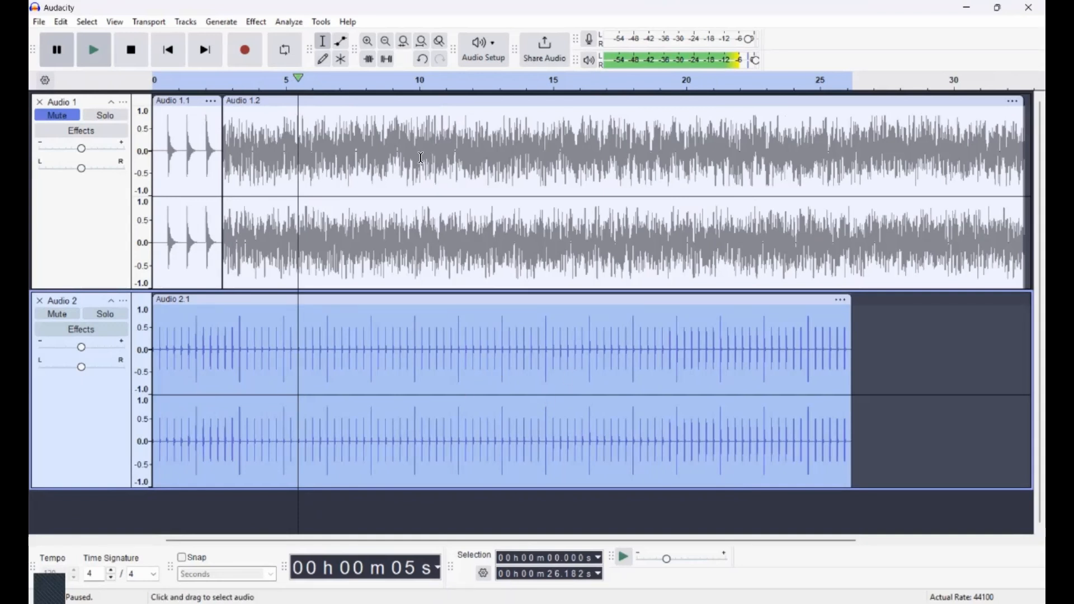
left_click(425, 58)
left_click(222, 22)
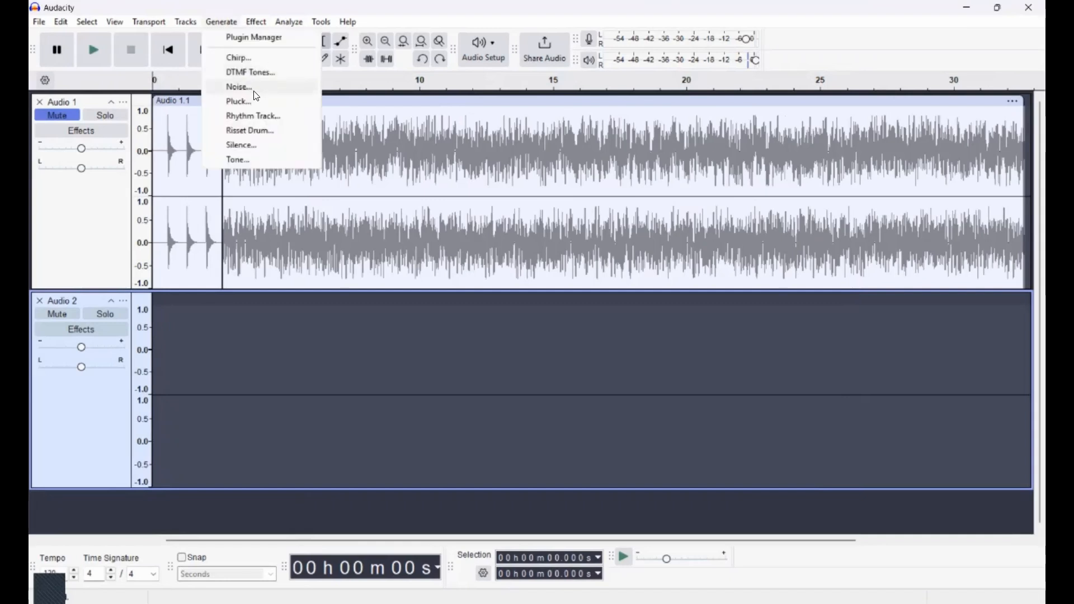
left_click(263, 104)
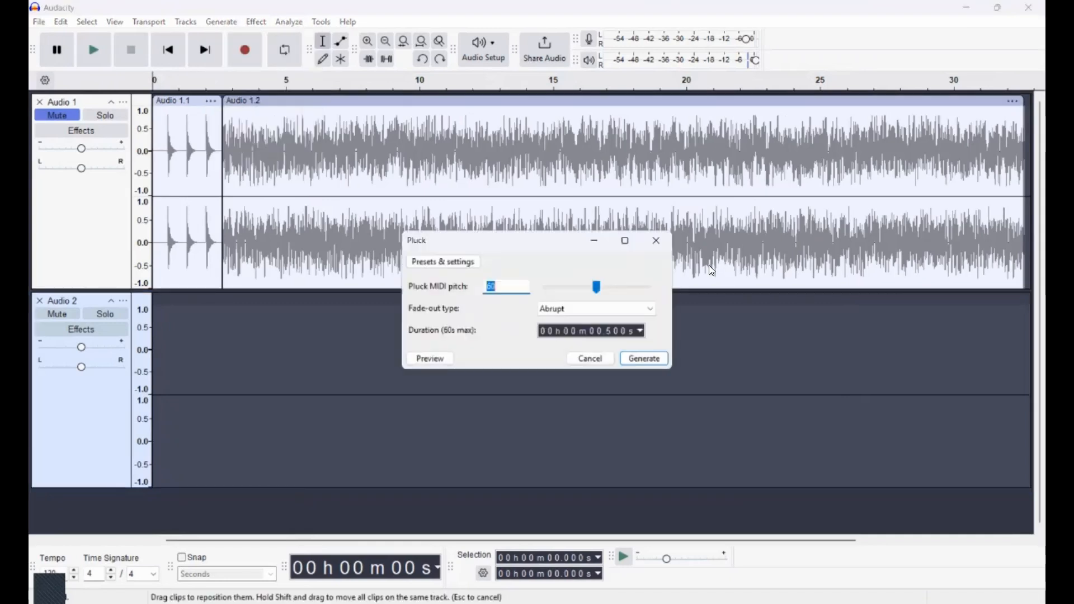
left_click(657, 240)
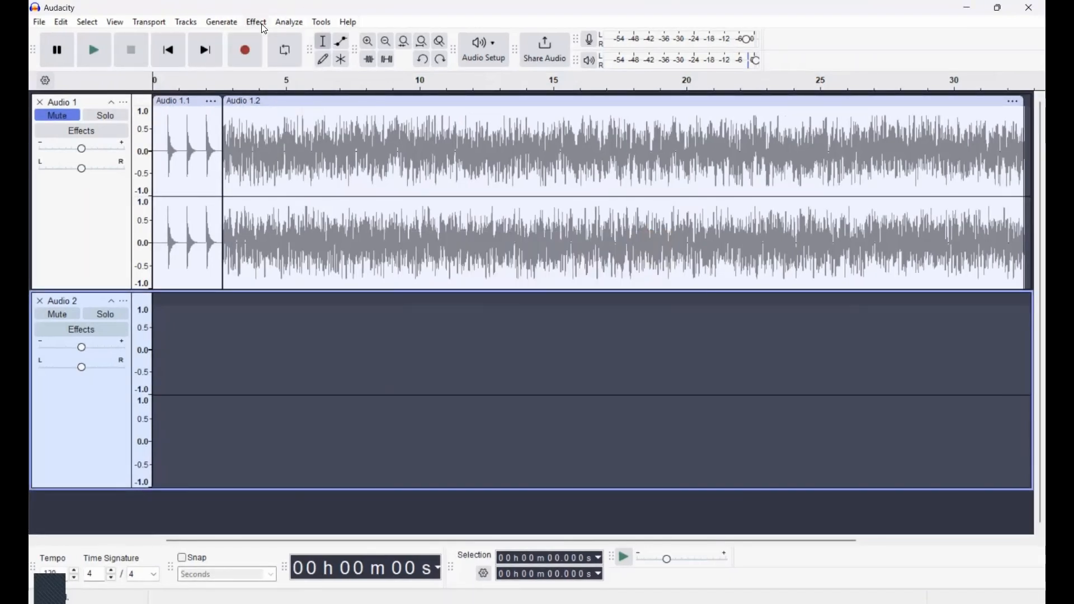
Step: Generate a rhythm track in Audio 2 at a tempo of 60 bpm with 1 beat per bar
left_click(225, 23)
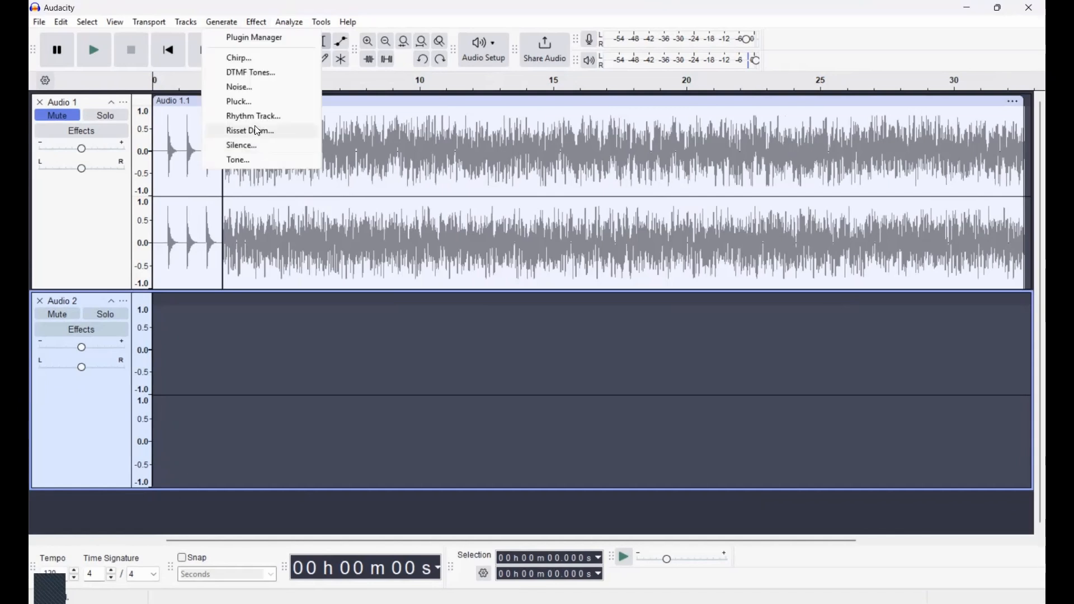
left_click(253, 116)
left_click(435, 235)
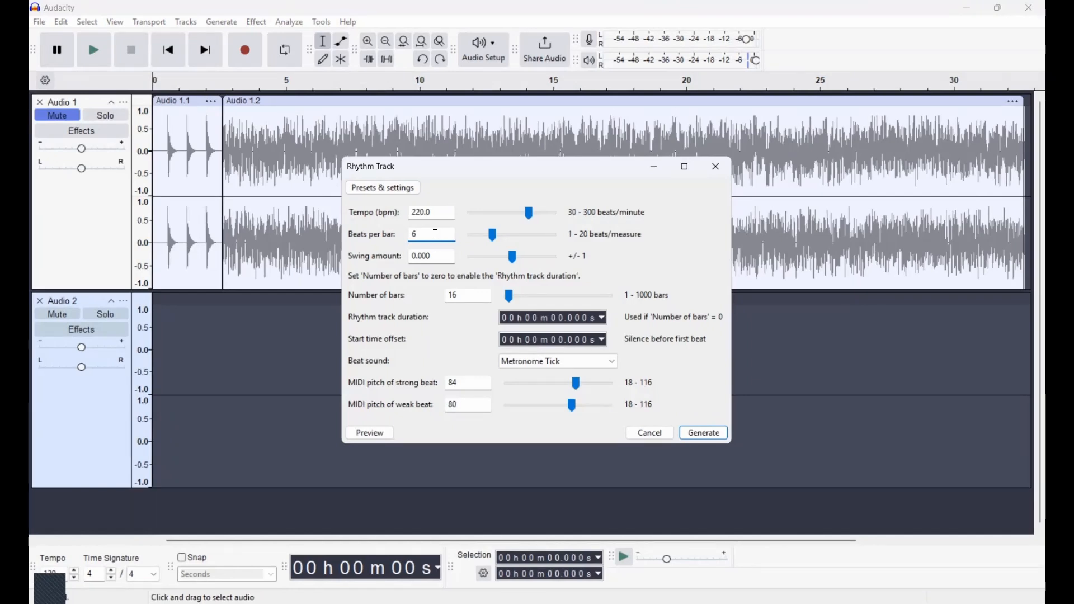
key("BackSpace")
type("1")
left_click_drag(424, 214, 404, 214)
type("60")
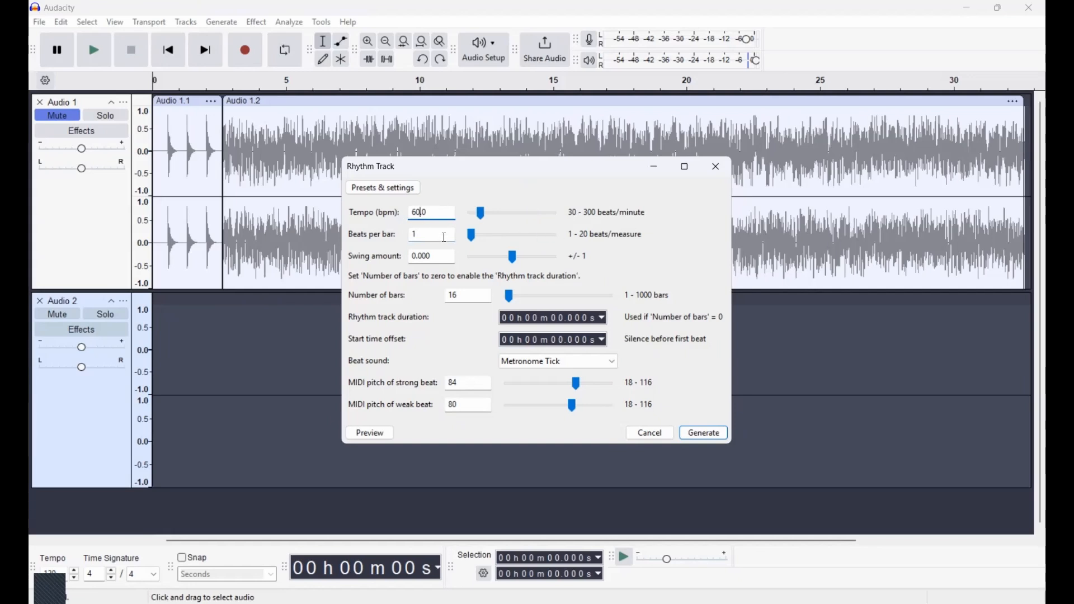
left_click(426, 235)
left_click(703, 433)
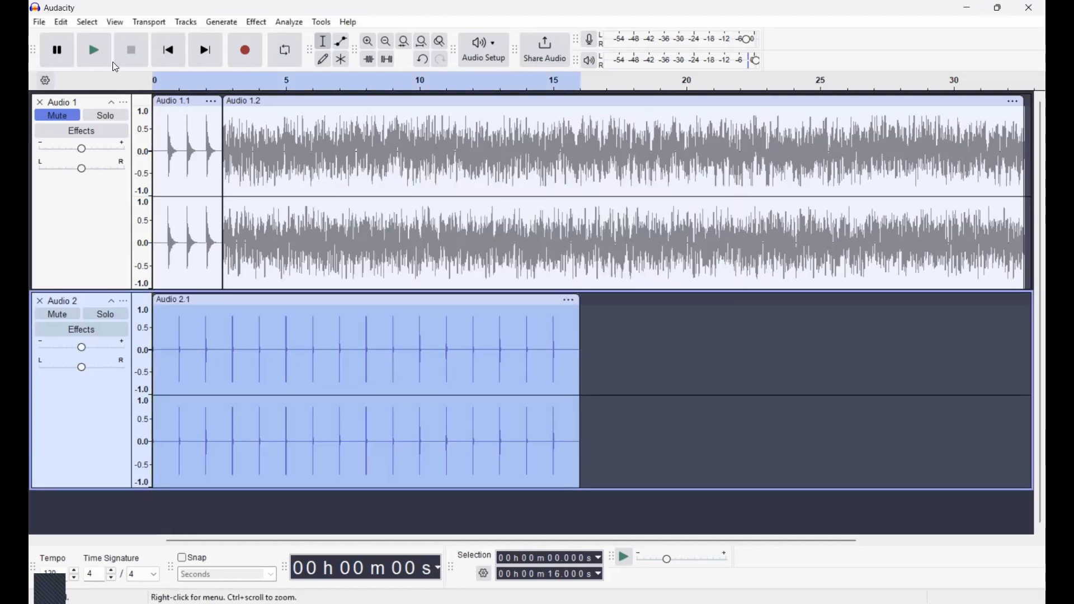
Step: Play the 60 bpm rhythm track, stop it and undo its generation
left_click(102, 52)
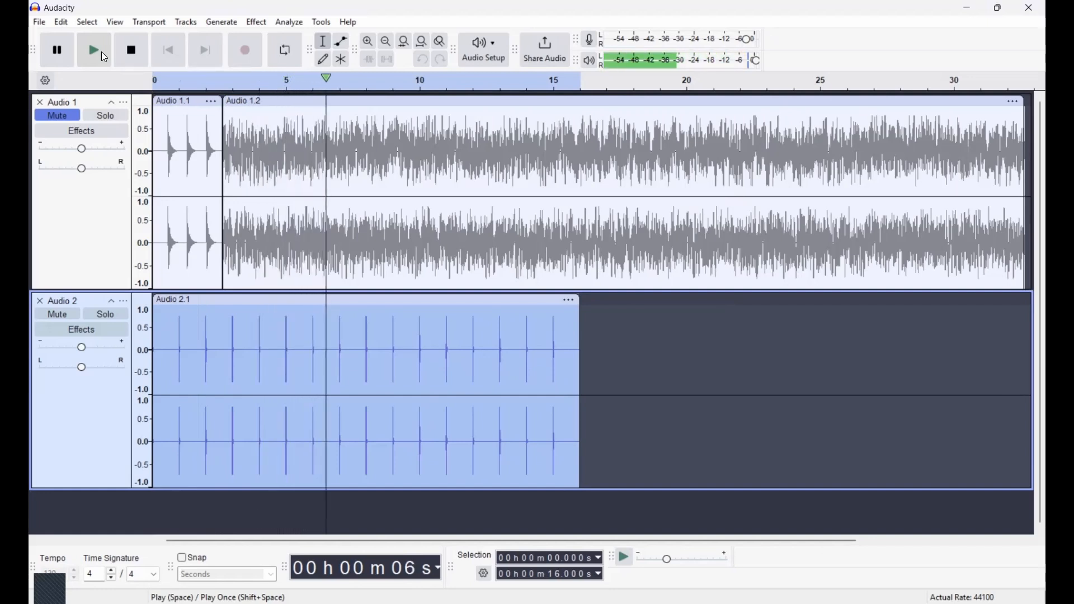
left_click(130, 52)
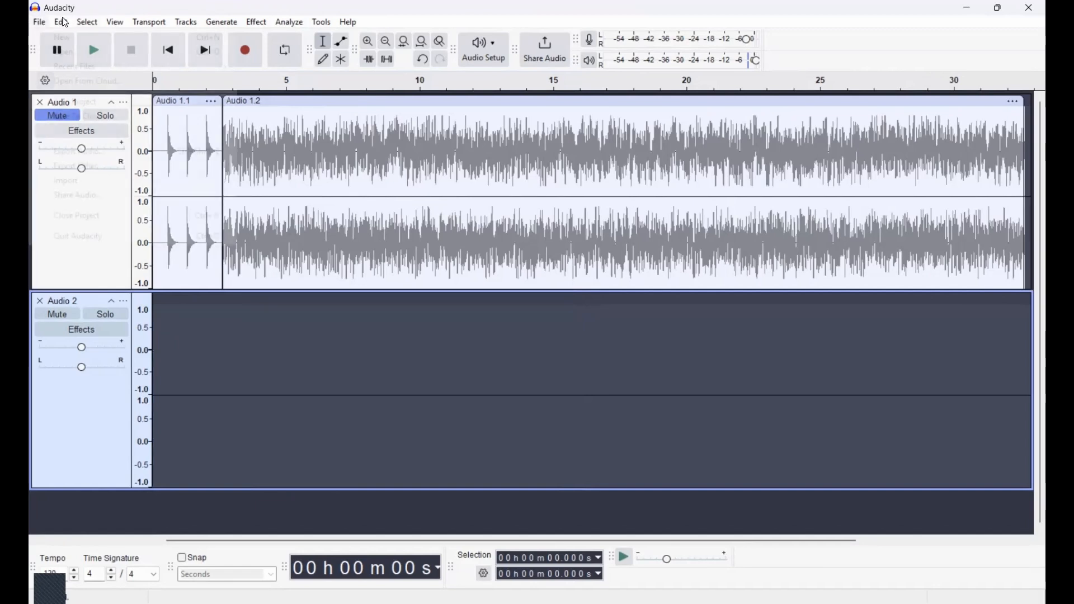
Step: Start generating noise in the empty Audio 2 track and choose White as the noise type
left_click(87, 22)
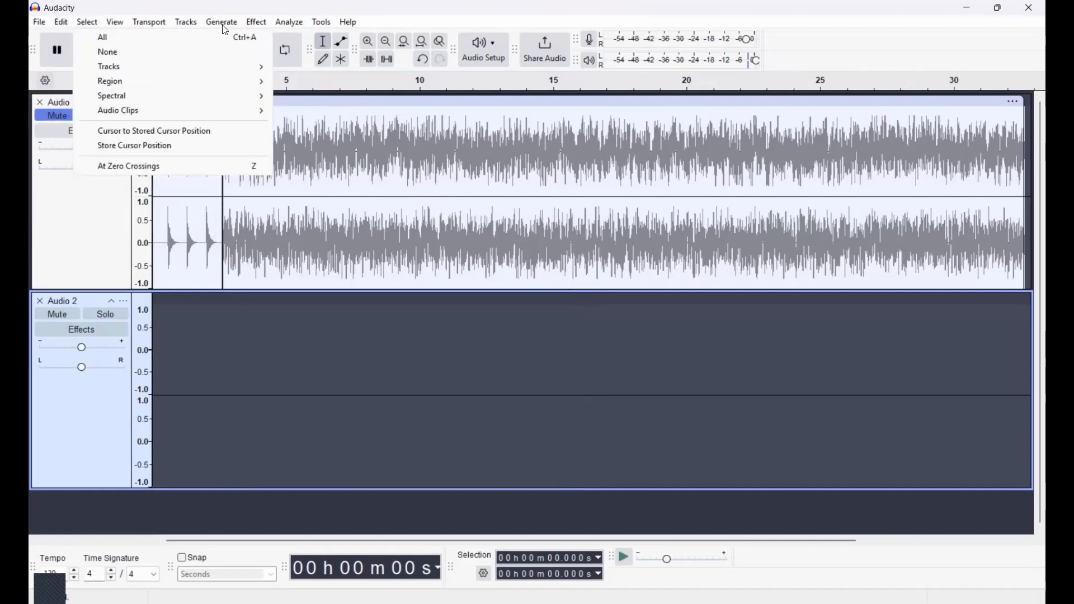
left_click(241, 88)
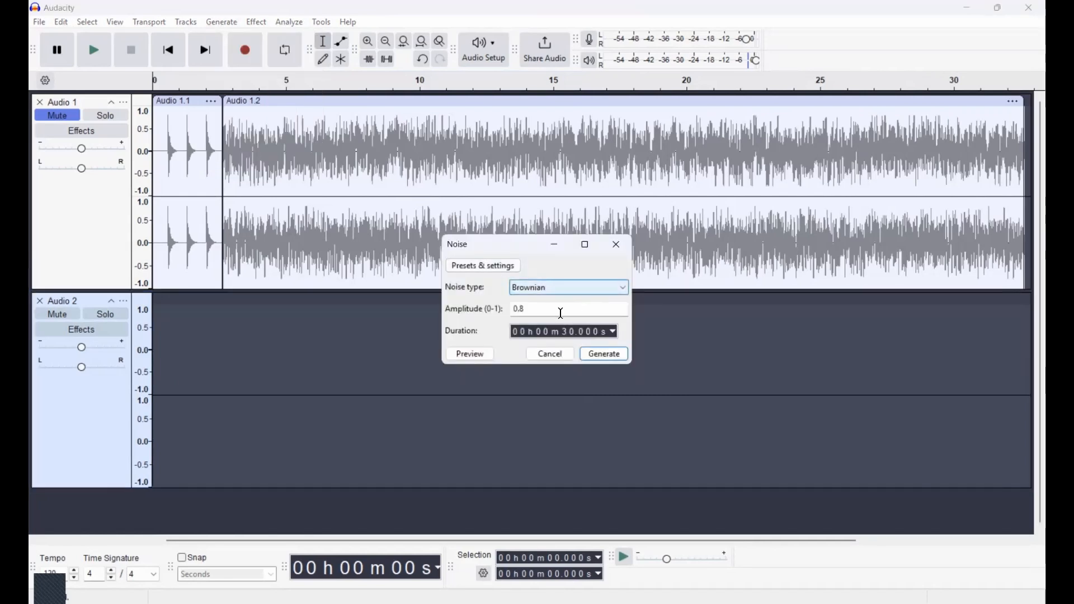
left_click(560, 287)
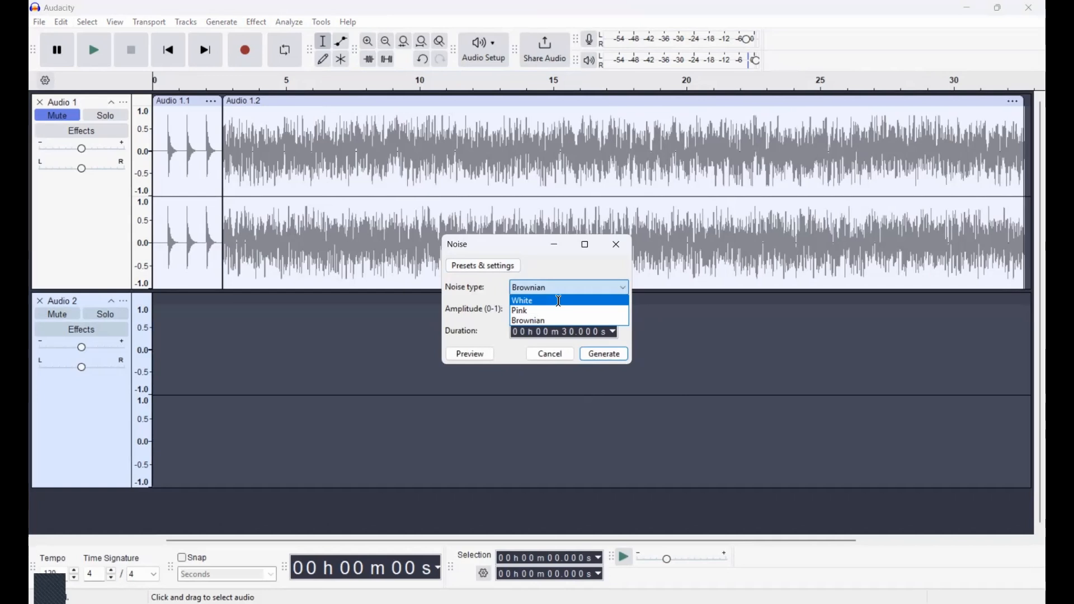
left_click(537, 305)
left_click(538, 307)
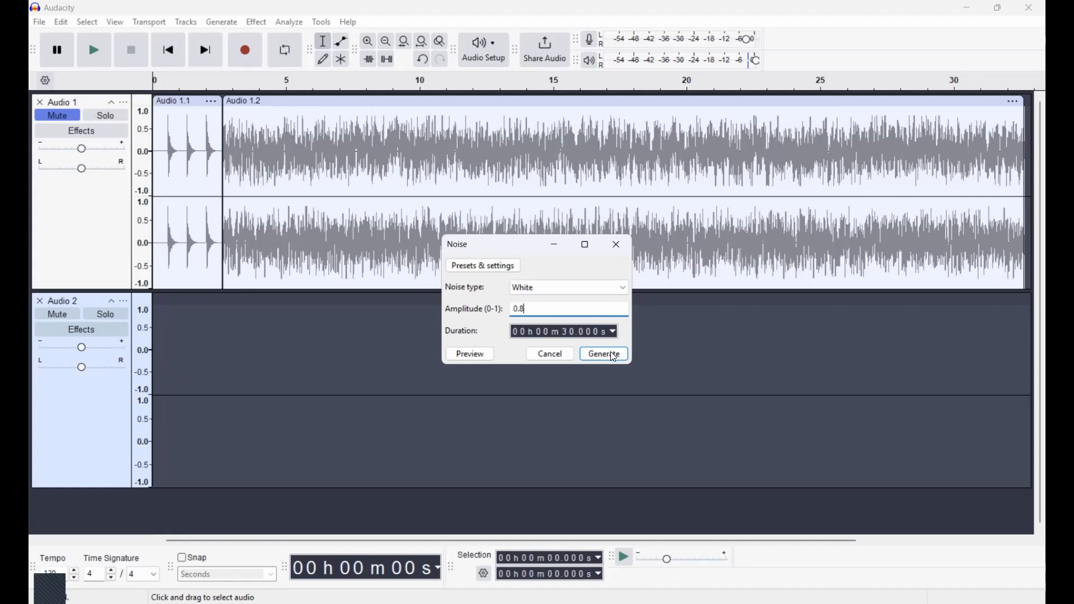
Step: Set the noise duration to 10 minutes and 0 seconds and generate the white noise
left_click(597, 332)
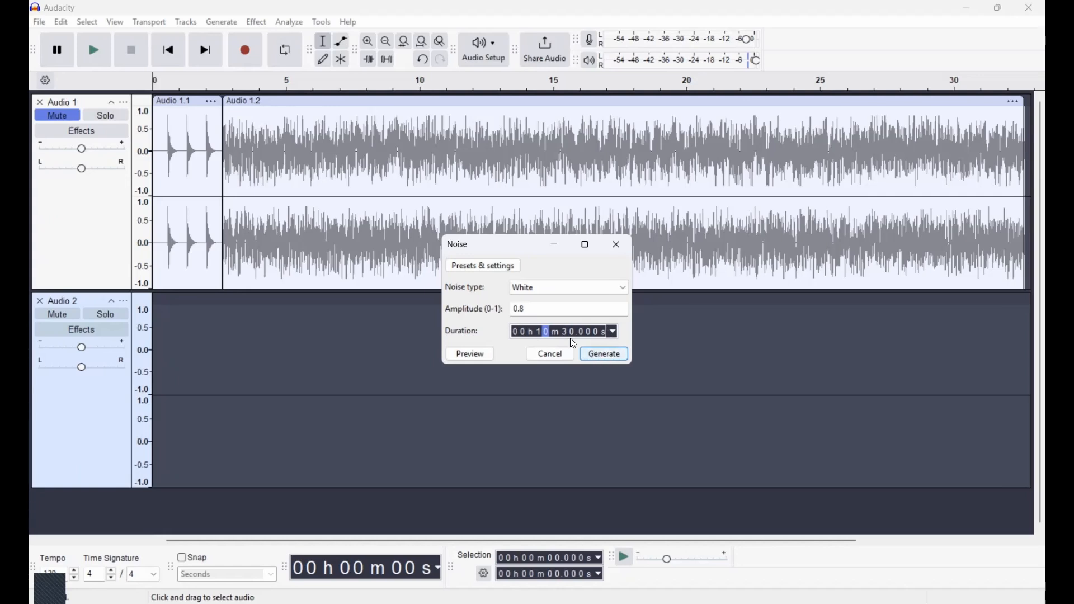
key("Tab")
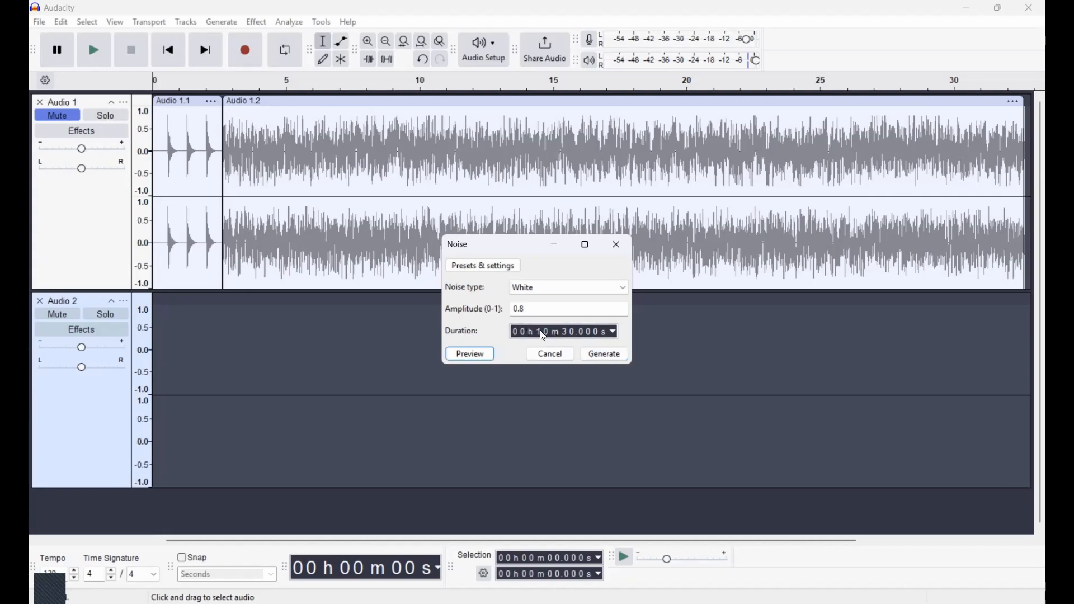
left_click(541, 334)
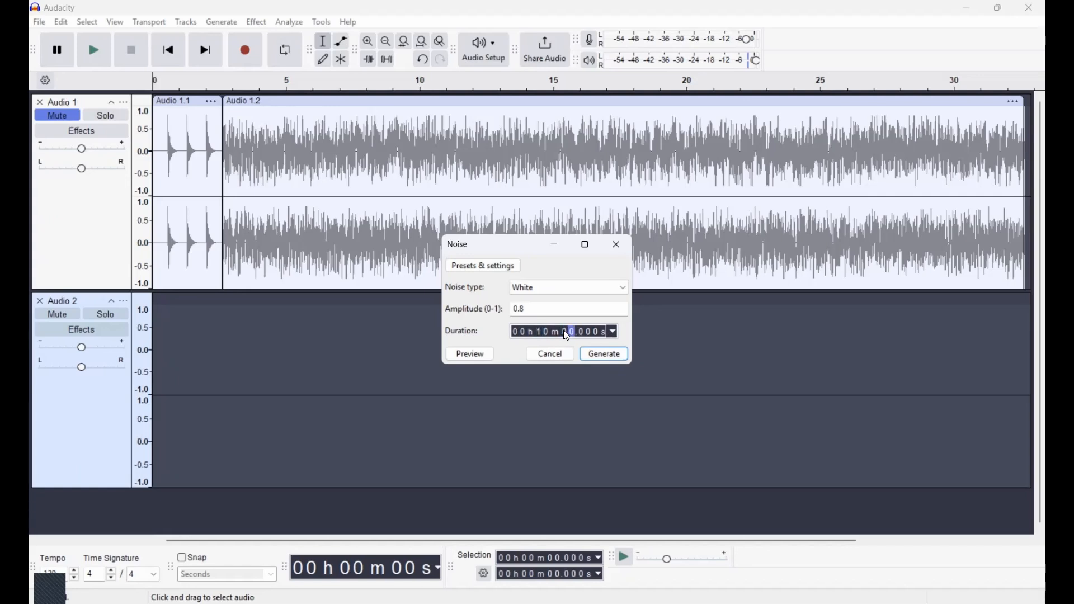
left_click(610, 360)
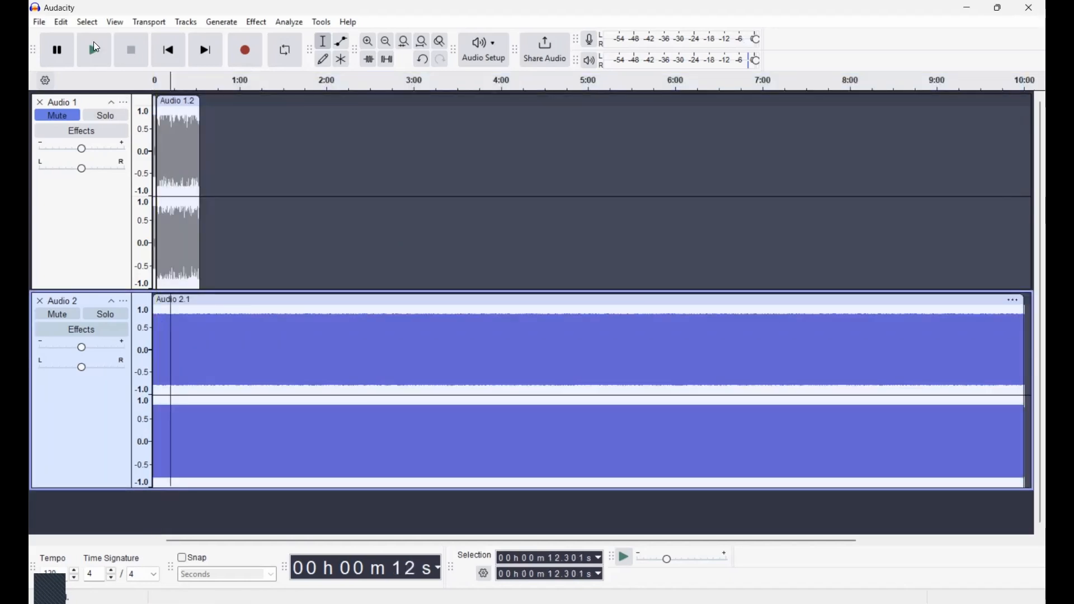
Step: Play the ten-minute white noise in Audio 2 and stop playback
left_click(95, 47)
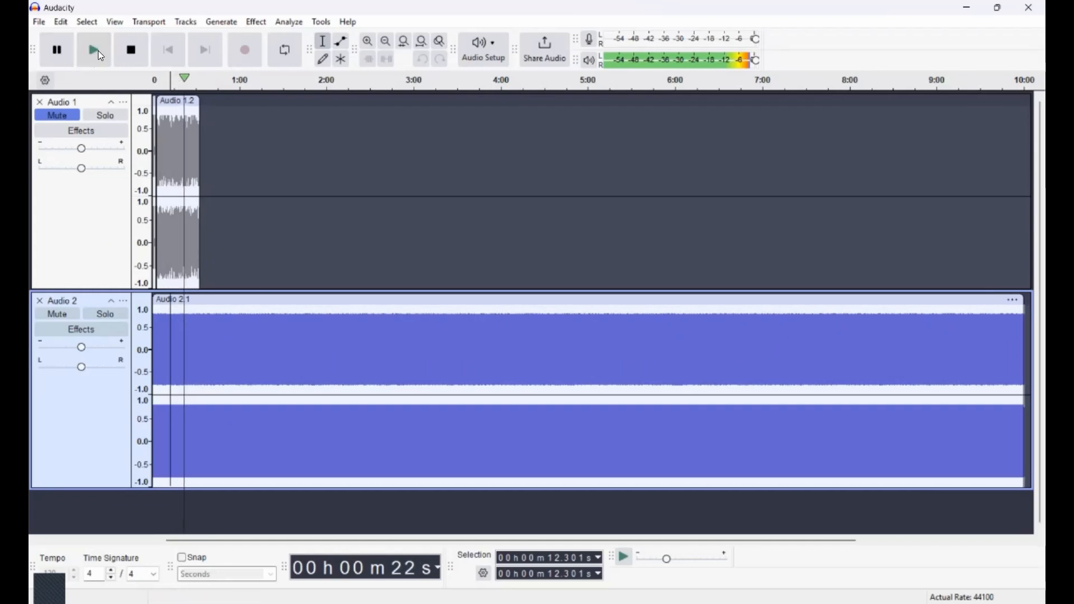
left_click(132, 54)
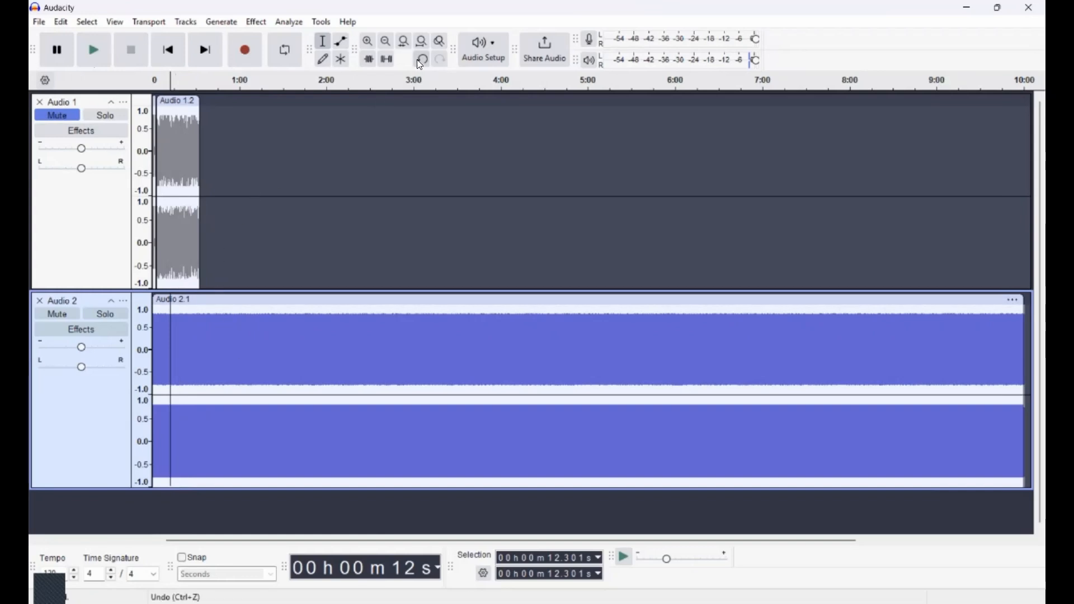
left_click(211, 23)
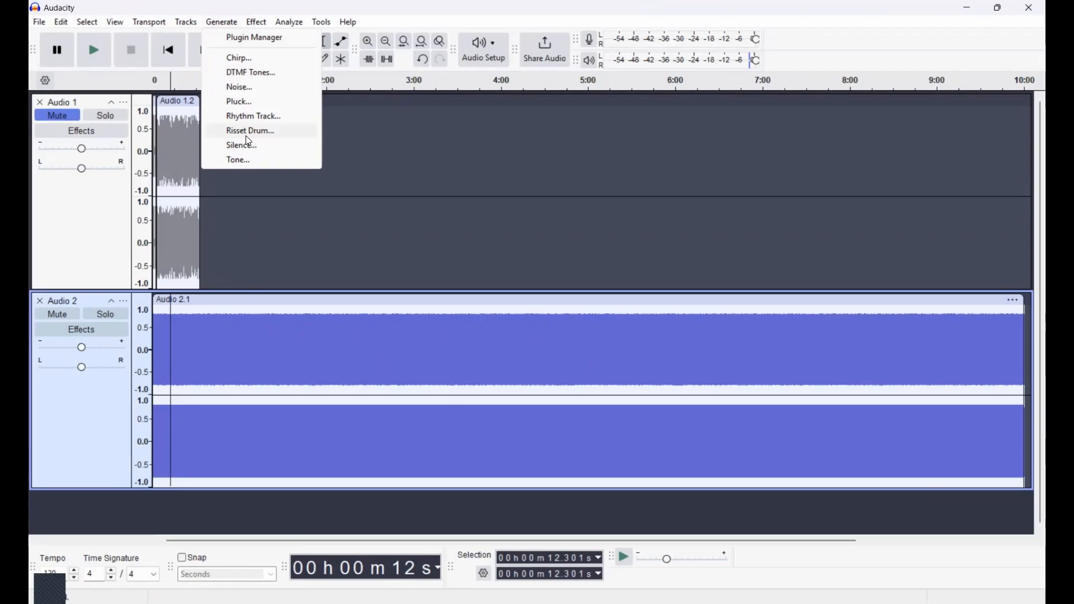
left_click(247, 117)
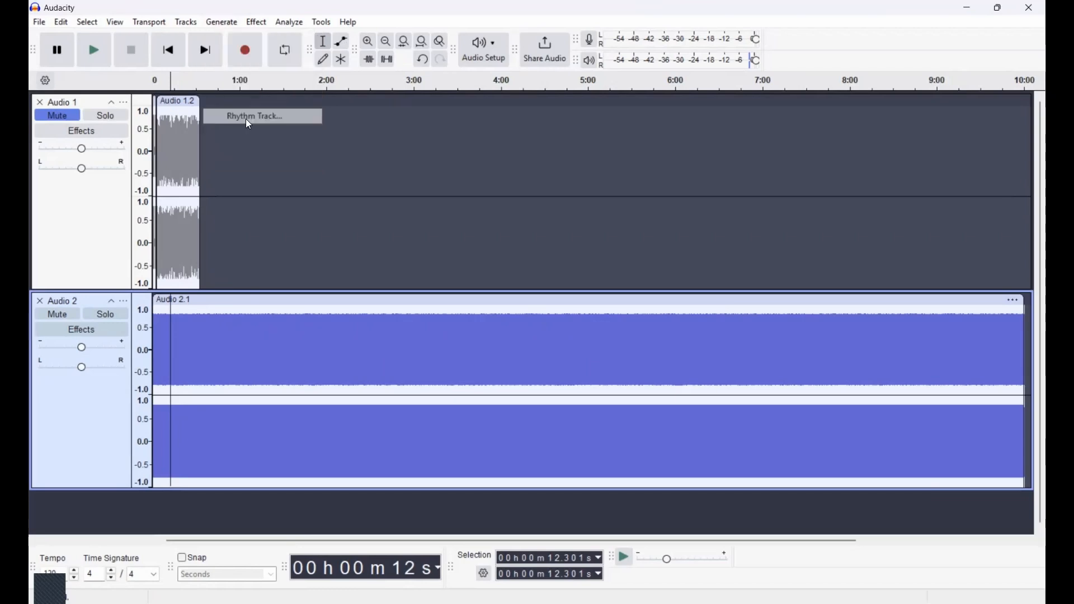
left_click(716, 167)
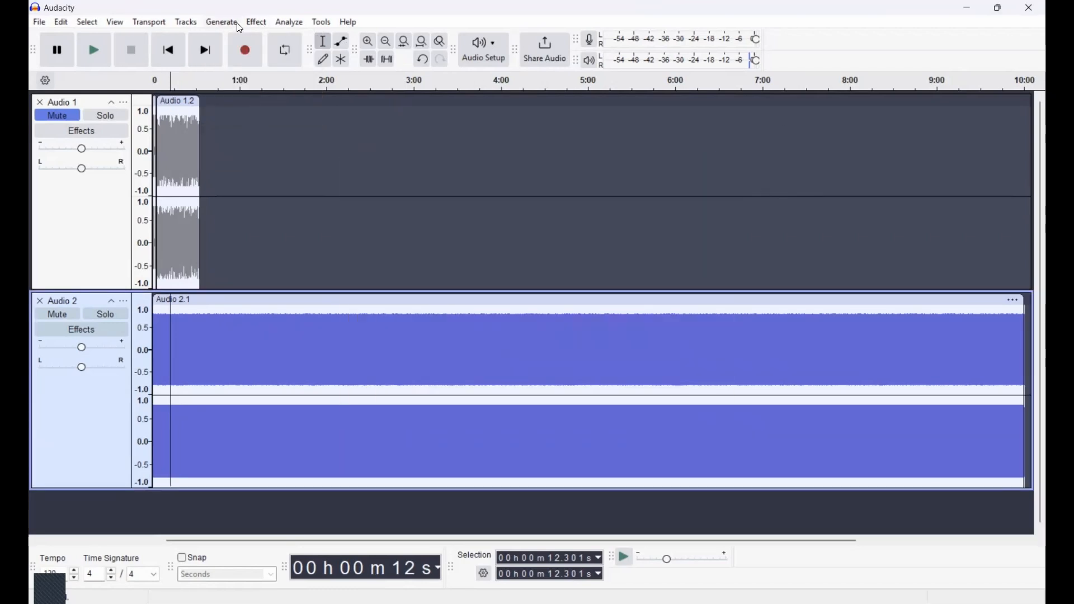
left_click(222, 22)
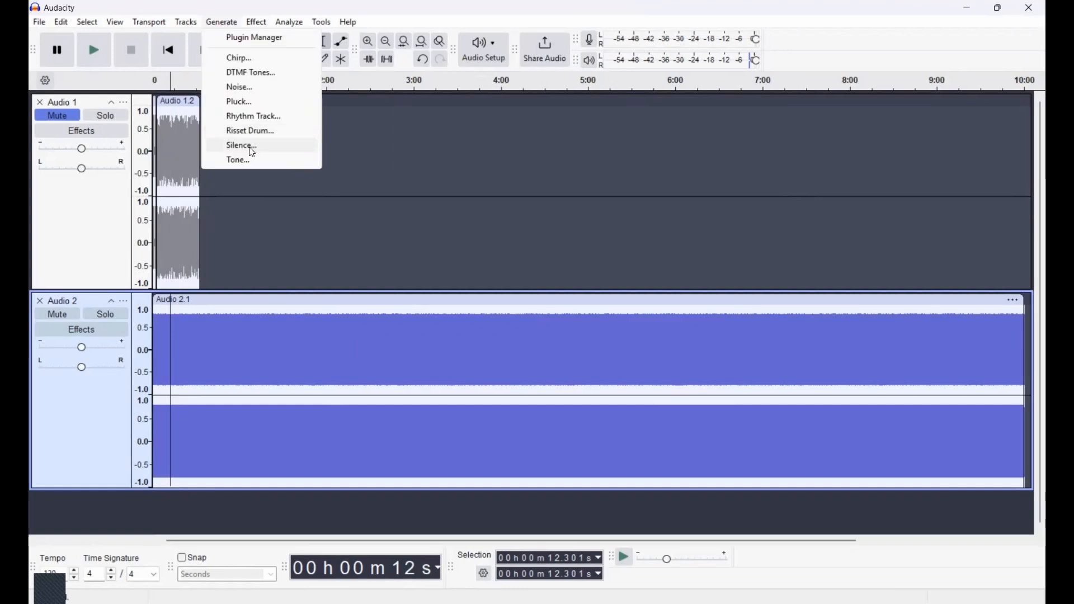
left_click(246, 91)
left_click(534, 308)
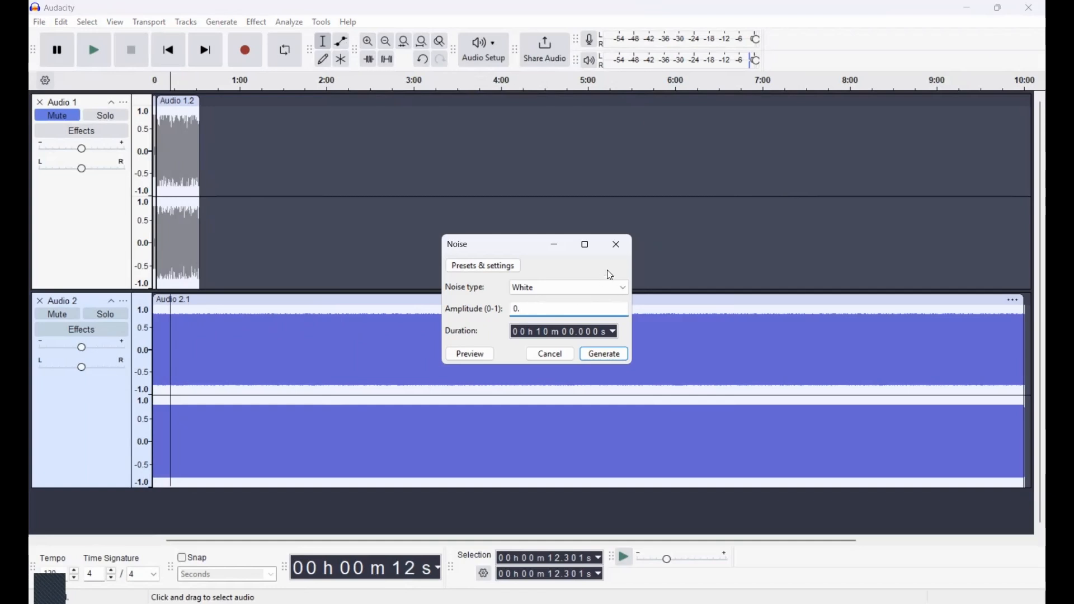
left_click(616, 245)
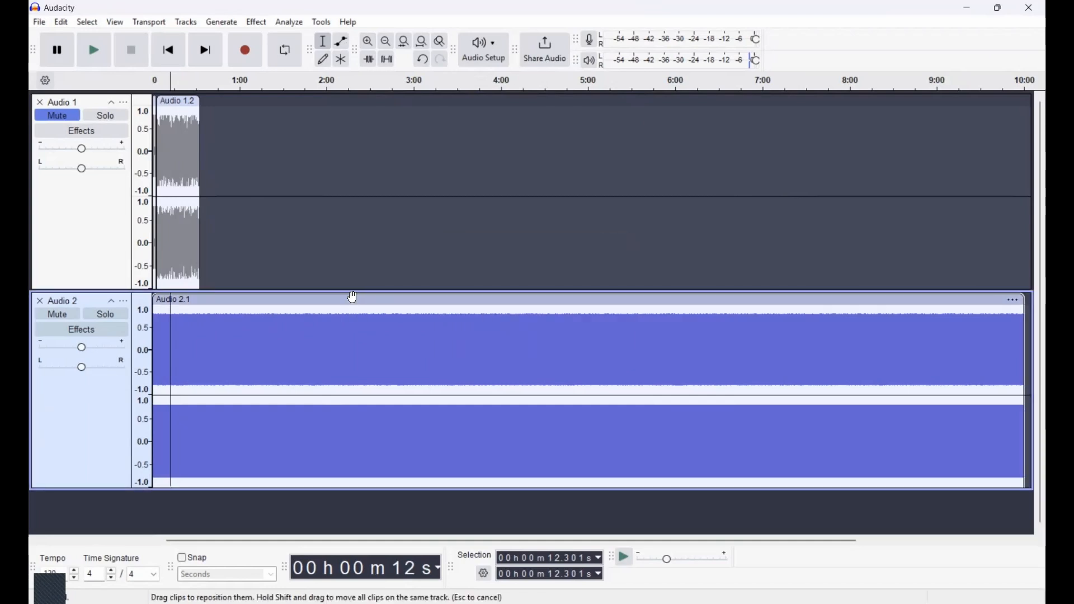
Step: Delete the white noise clip from Audio 2 and generate ten minutes of white noise with an amplitude of 0.23
key("Delete")
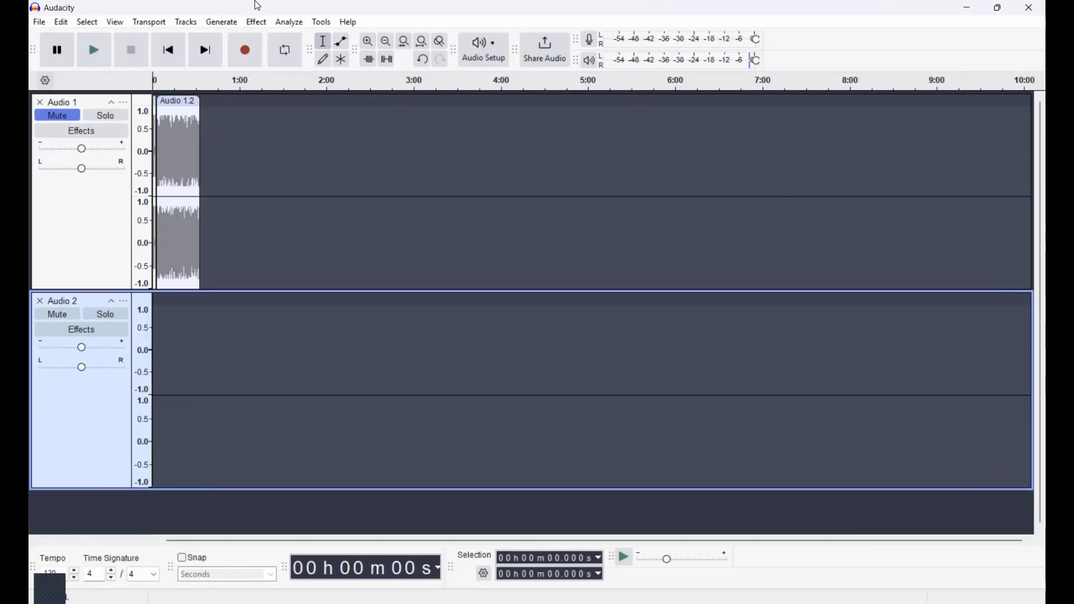
left_click(229, 23)
left_click(244, 92)
left_click(555, 313)
key("BackSpace")
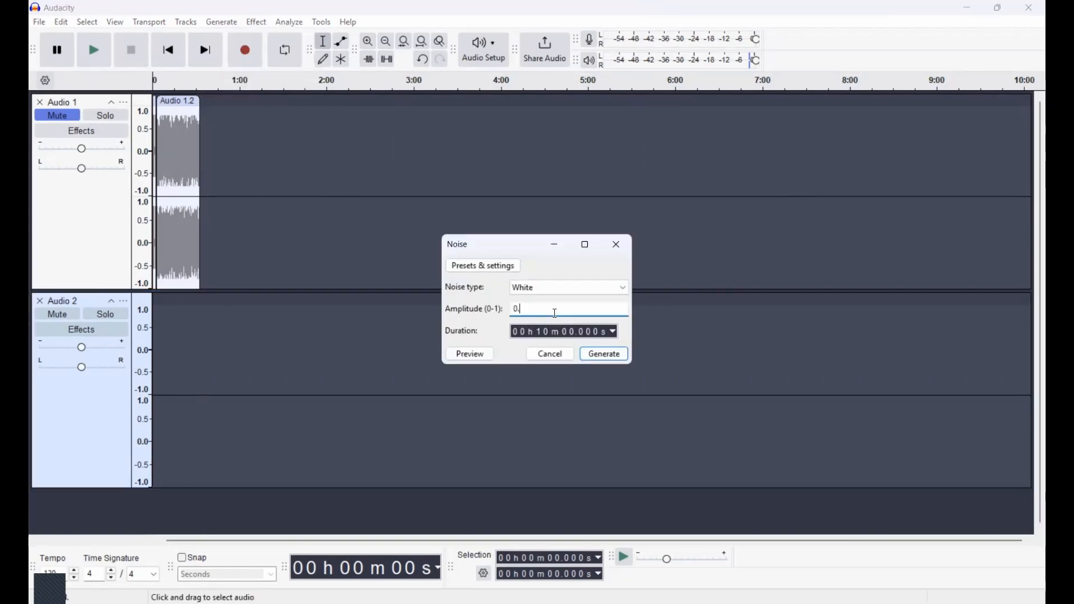
type("23")
left_click(610, 359)
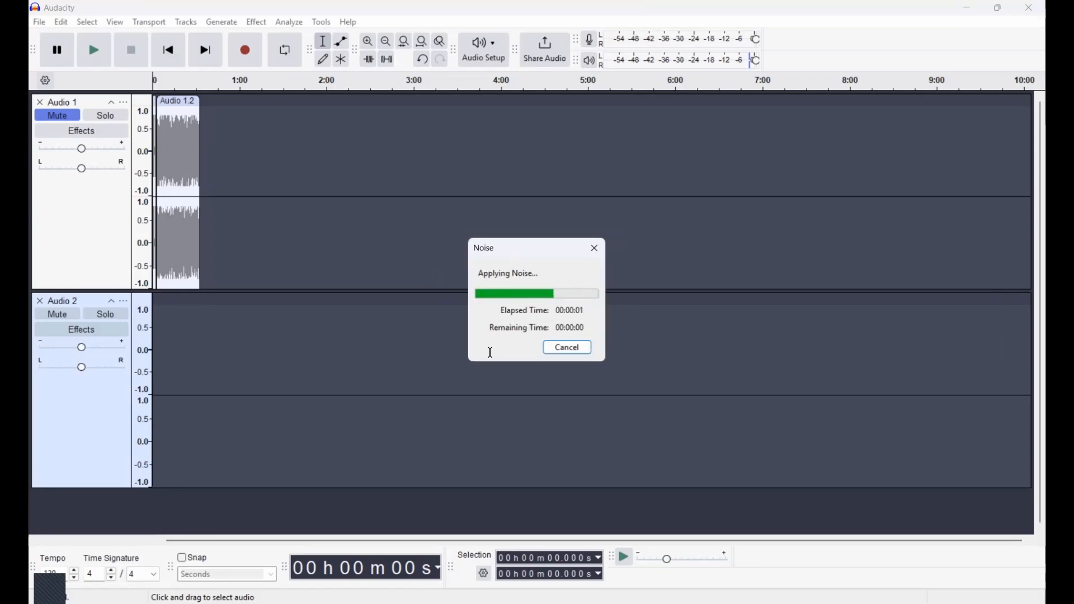
Step: Play the quieter white noise from about 15 s, stop it and delete the clip from Audio 2
left_click(173, 328)
left_click(104, 51)
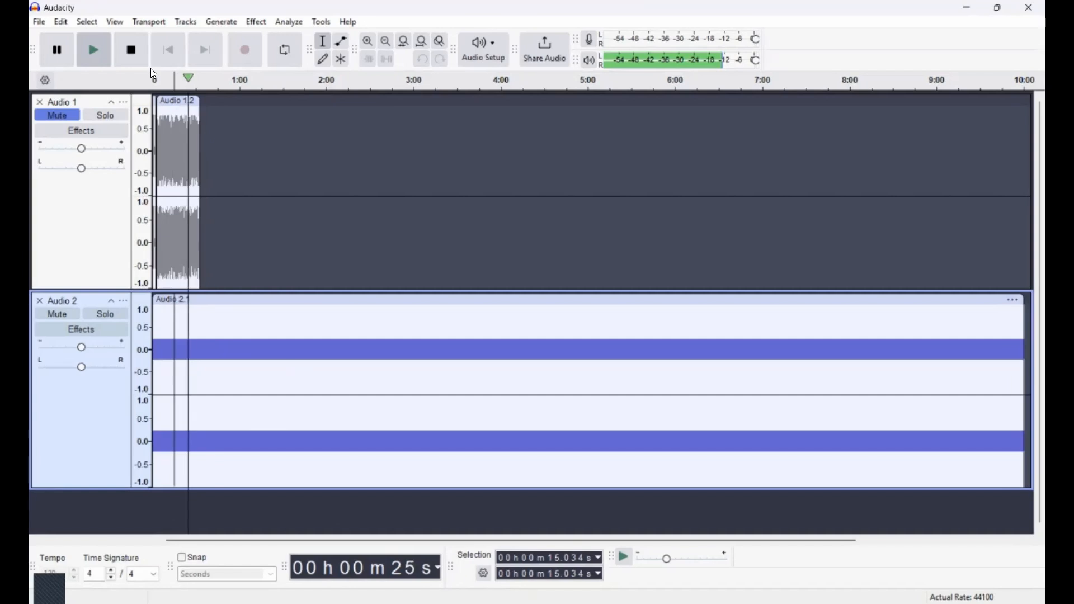
left_click(123, 51)
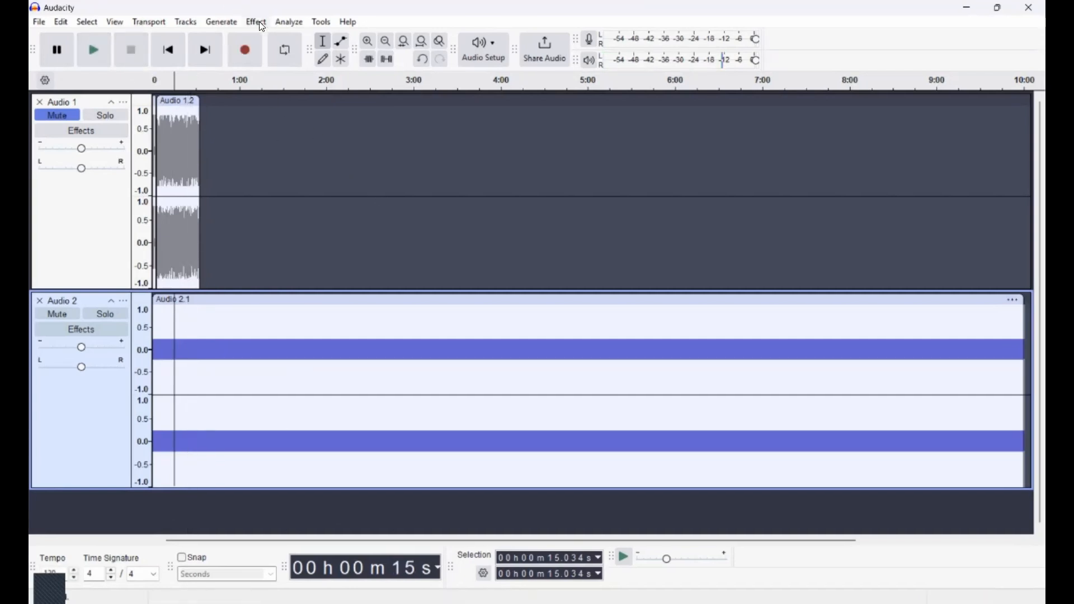
left_click(325, 297)
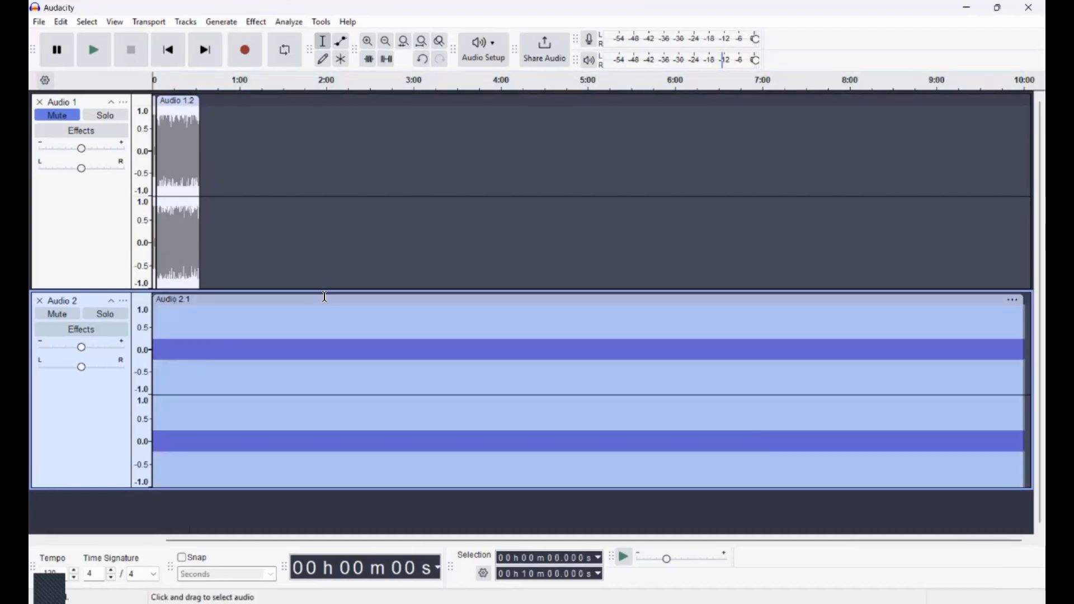
key("Delete")
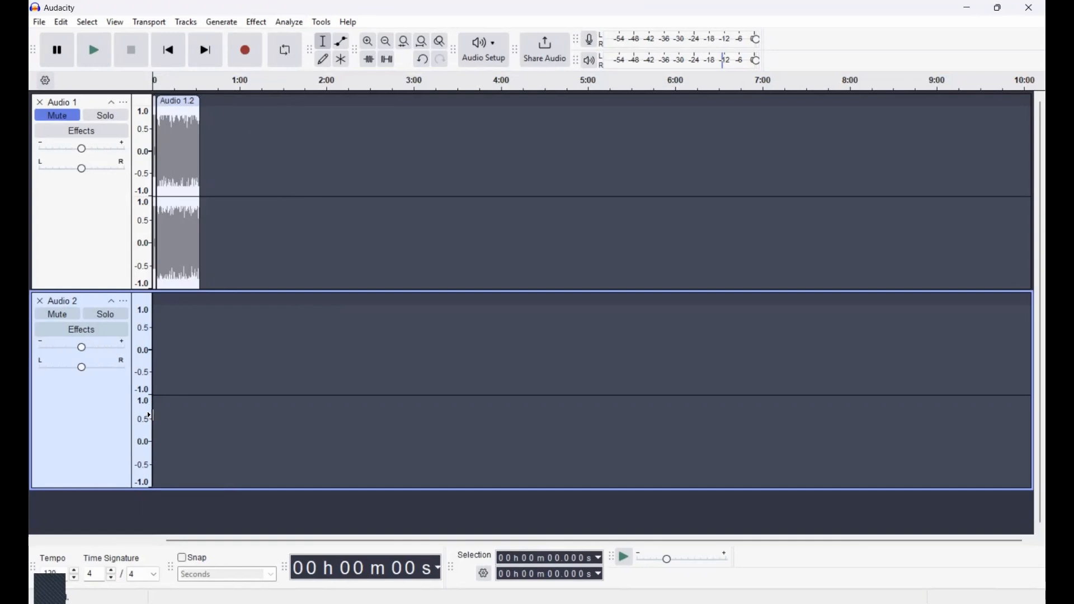
Step: Generate DTMF tones in Audio 2 from the sequence "audacity" with an amplitude of 0.8 and a duration of 0.5 s
left_click(223, 23)
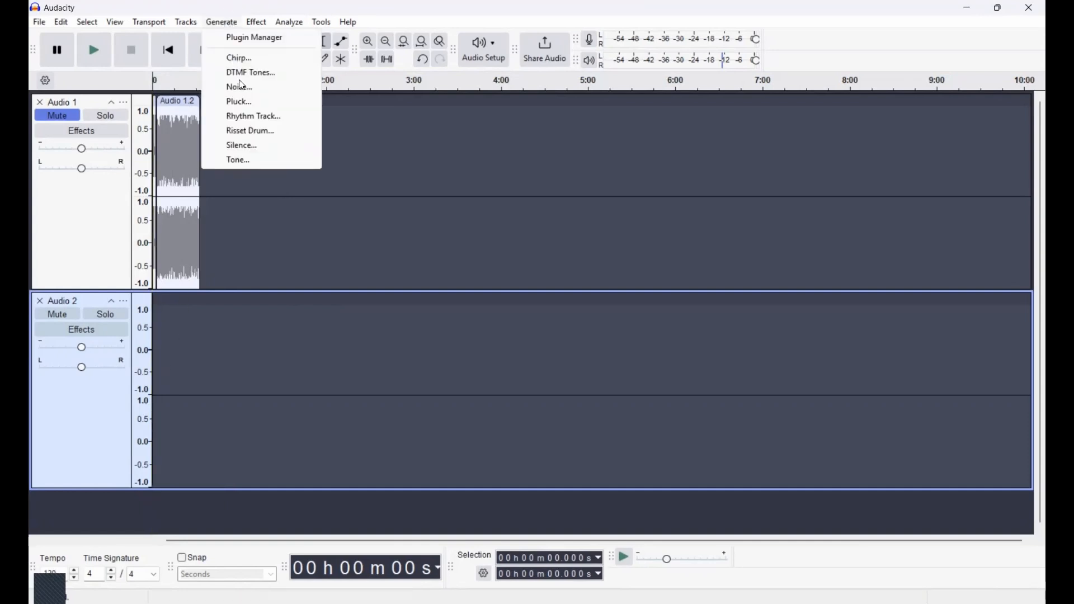
left_click(249, 71)
left_click(582, 252)
left_click(486, 228)
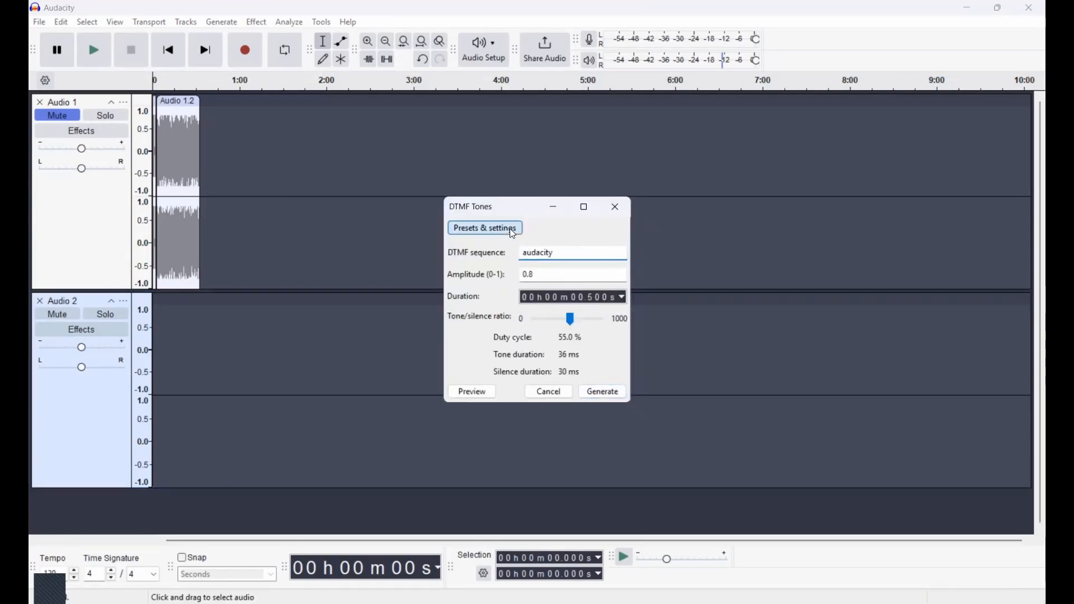
left_click(588, 230)
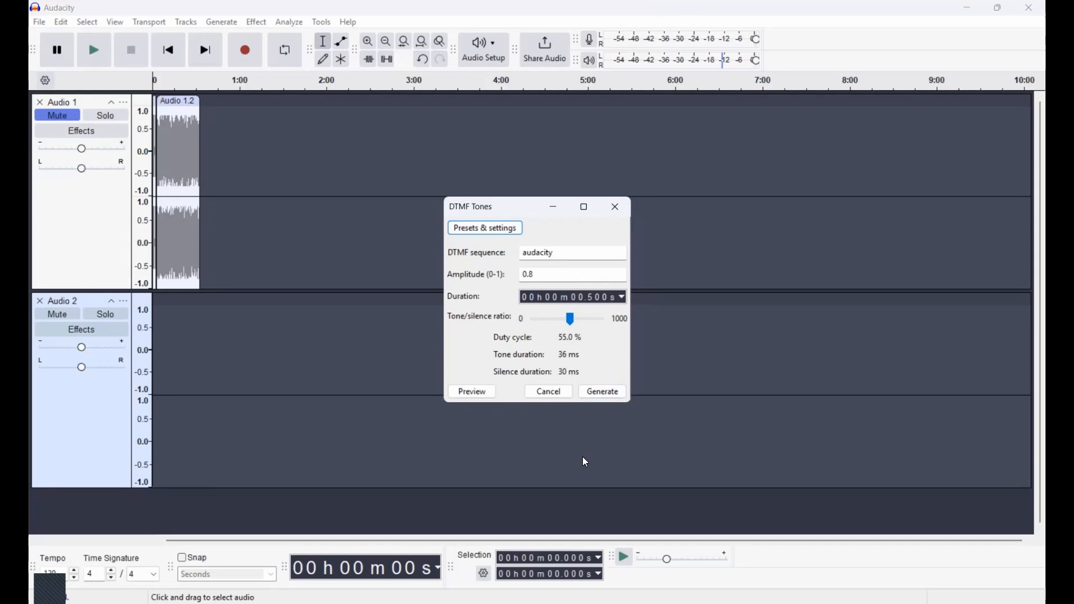
left_click(603, 394)
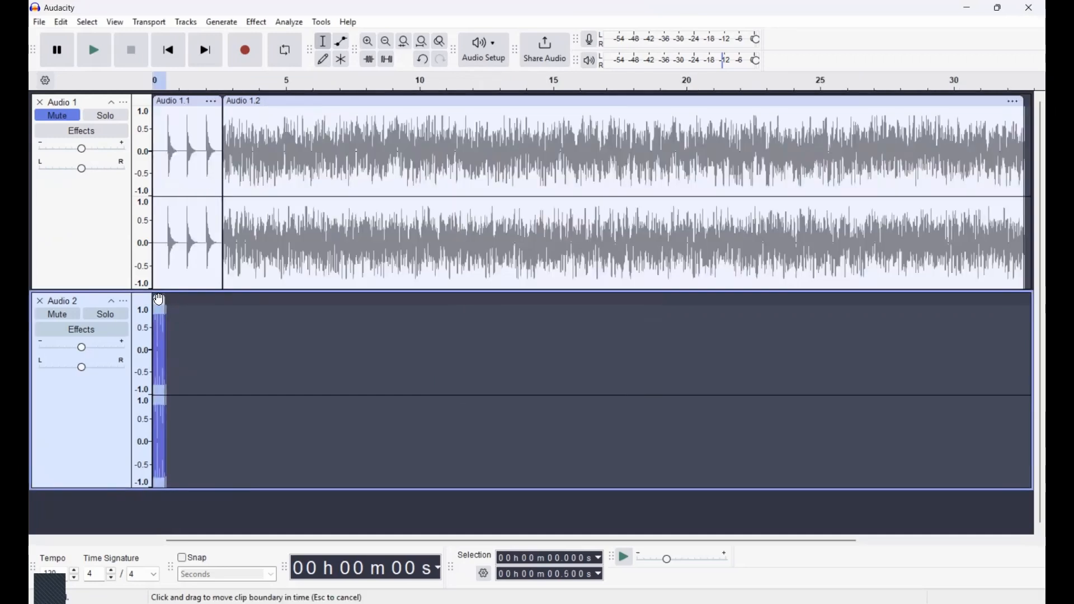
Step: Examine the waveform of the DTMF tones in Audio 2 up close and at a wider scale
left_click(371, 42)
left_click(370, 42)
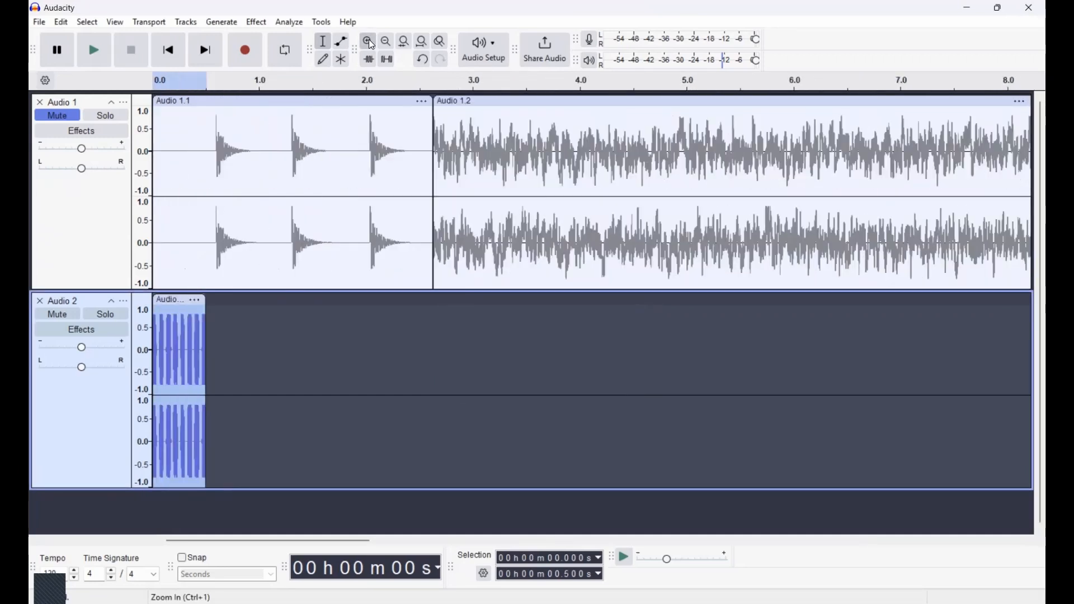
left_click(372, 44)
left_click(373, 44)
left_click(373, 44)
left_click(373, 45)
left_click(373, 45)
left_click(373, 45)
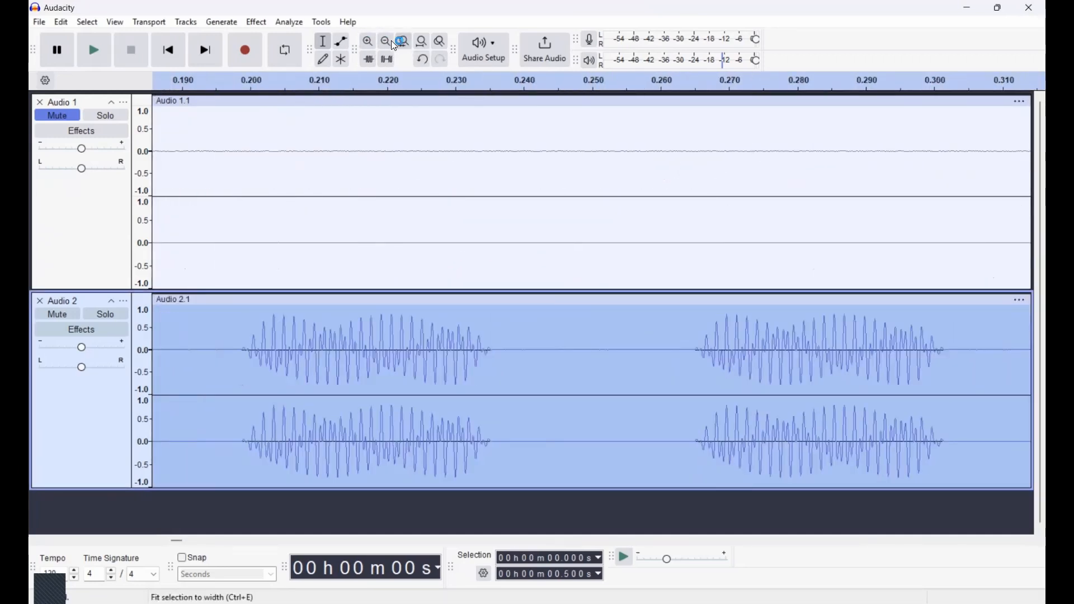
left_click(386, 42)
left_click(386, 42)
left_click(385, 41)
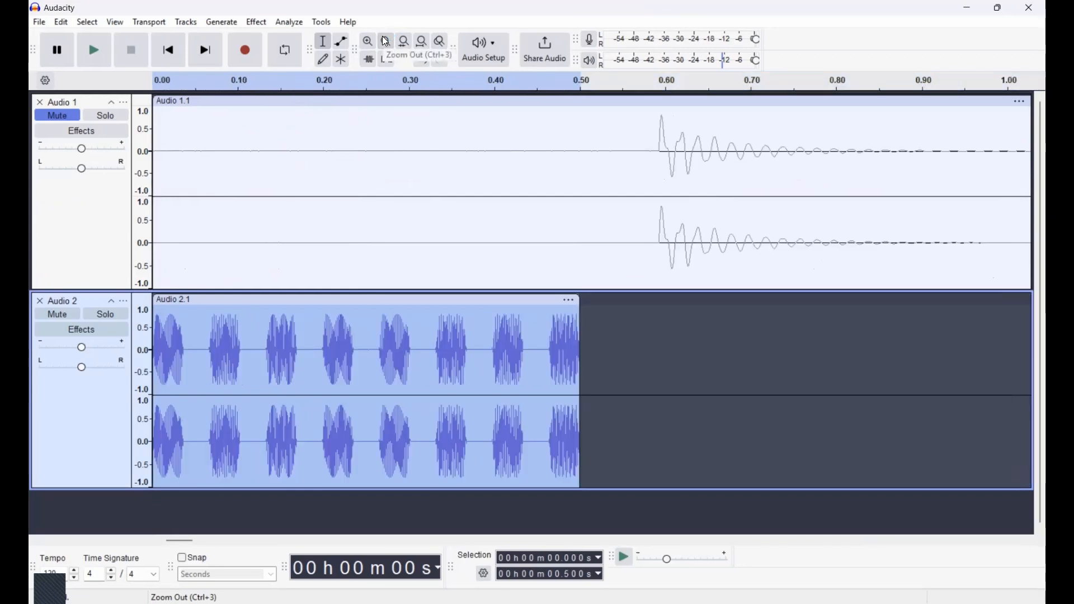
left_click(385, 41)
left_click(386, 42)
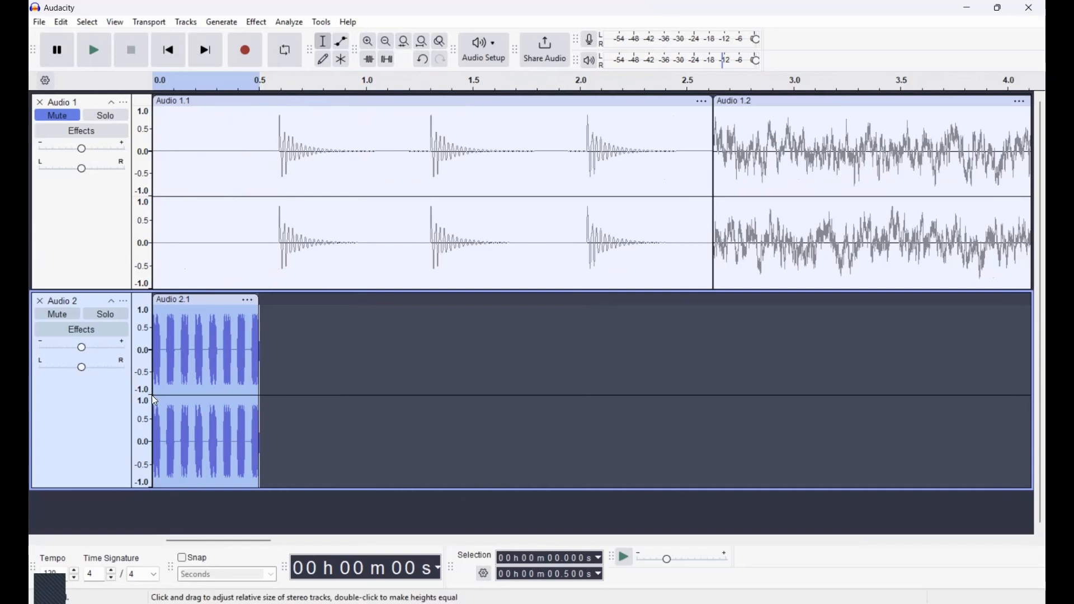
Step: Play the DTMF tones from the start, replay them from about 0.2 s and pause playback
left_click(99, 50)
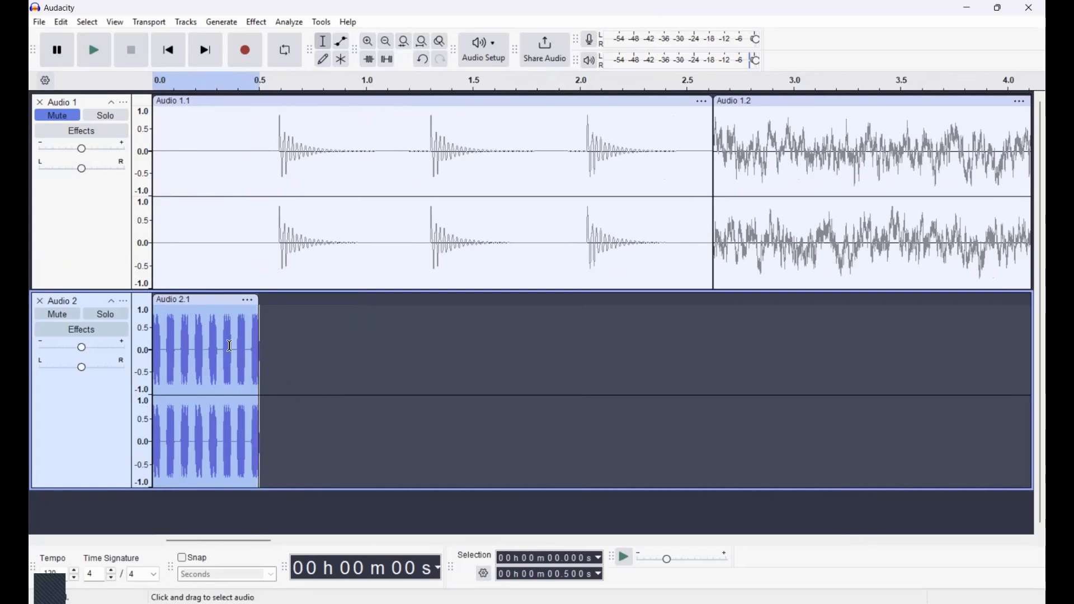
left_click(195, 332)
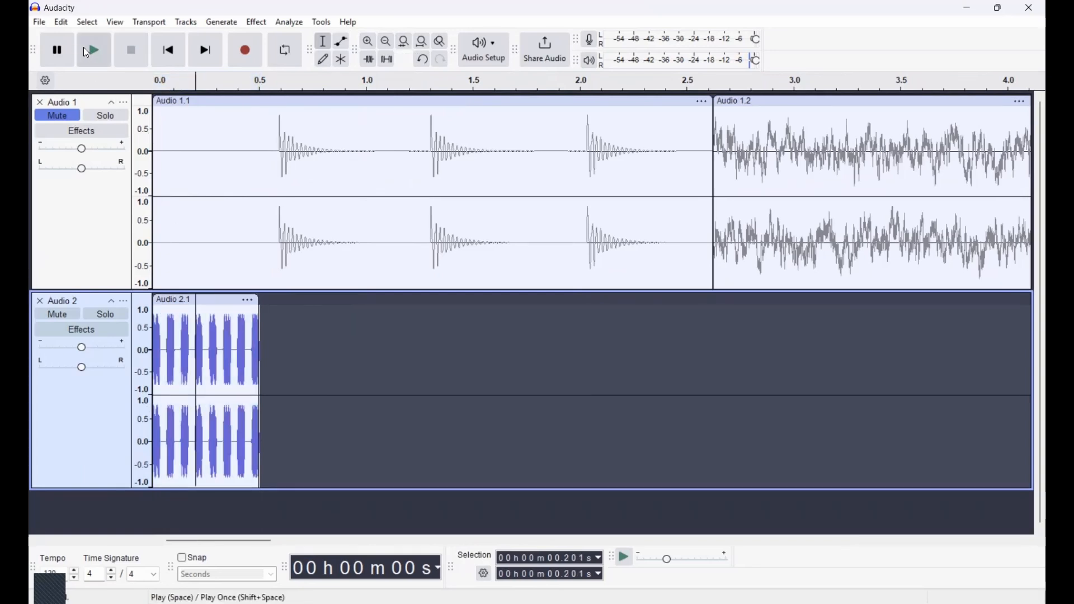
left_click(90, 51)
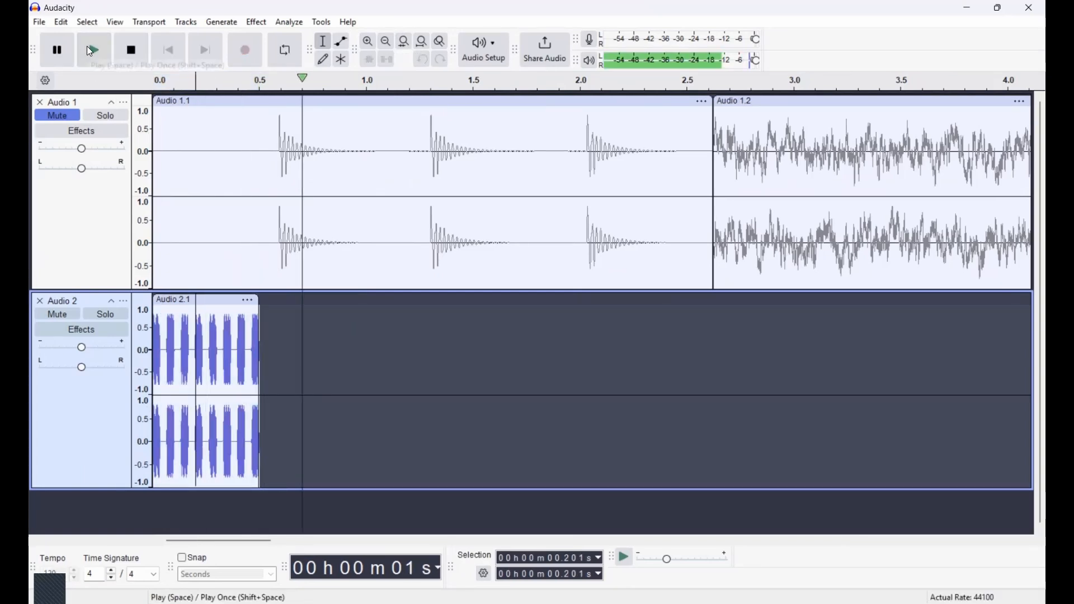
left_click(58, 50)
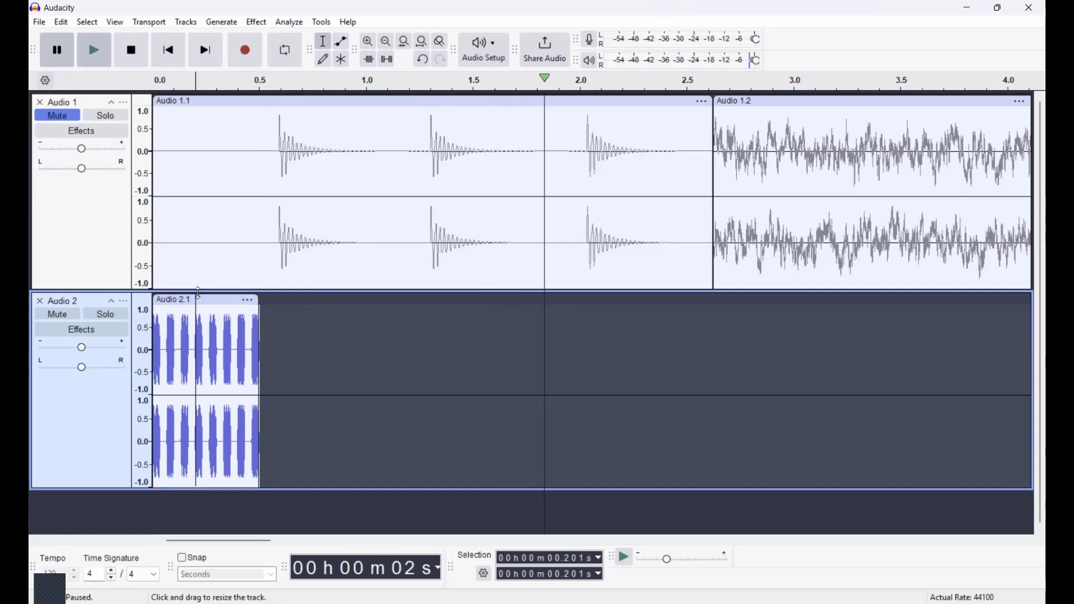
left_click(263, 23)
left_click(392, 417)
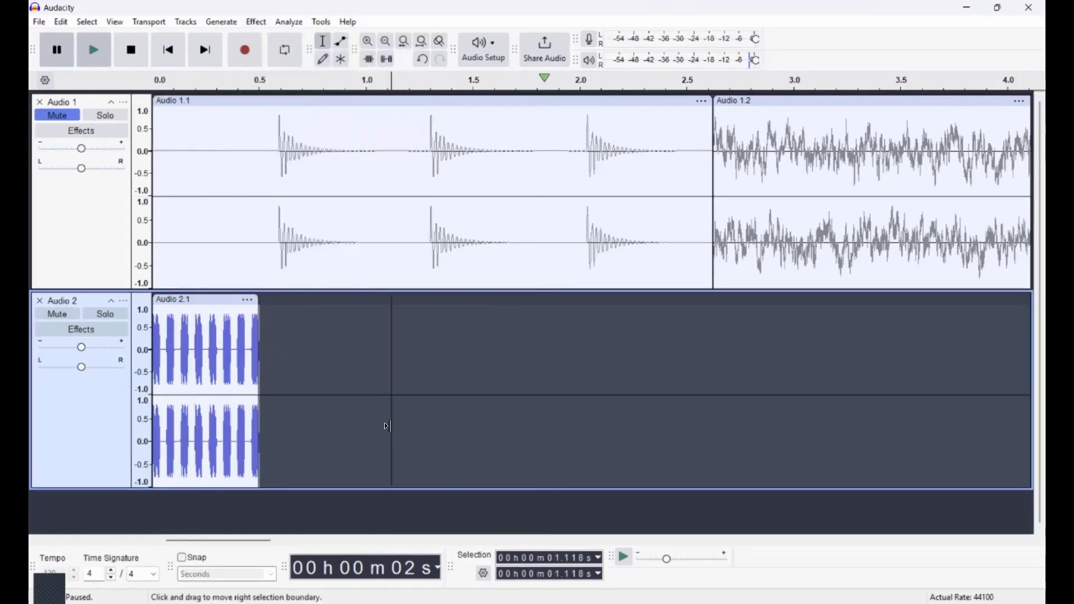
left_click(263, 457)
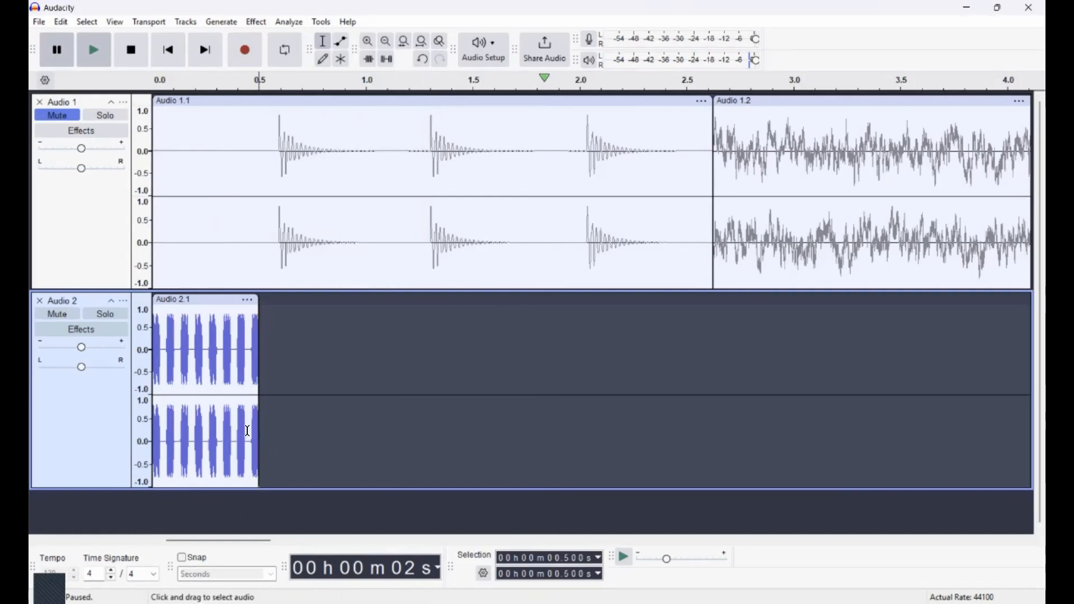
left_click(166, 324)
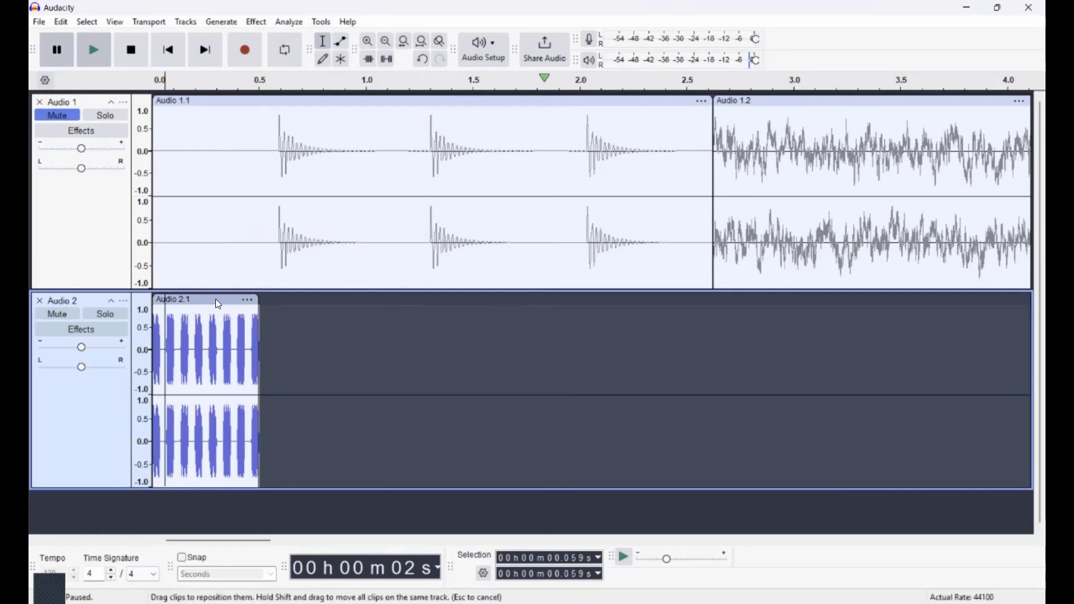
Step: Stop the paused playback and delete the DTMF tones clip from Audio 2
left_click(139, 53)
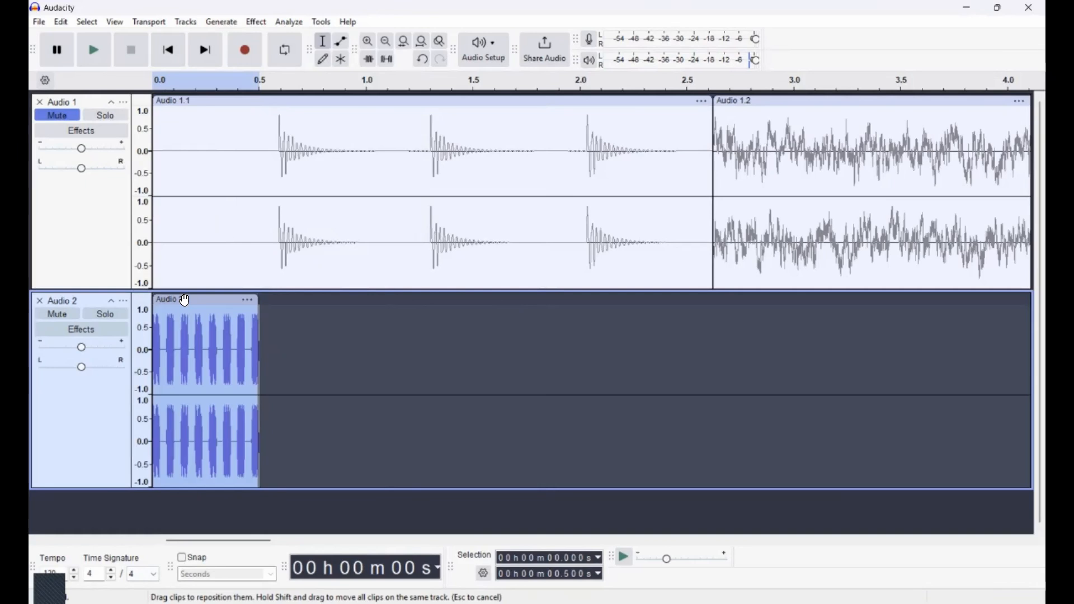
key("Delete")
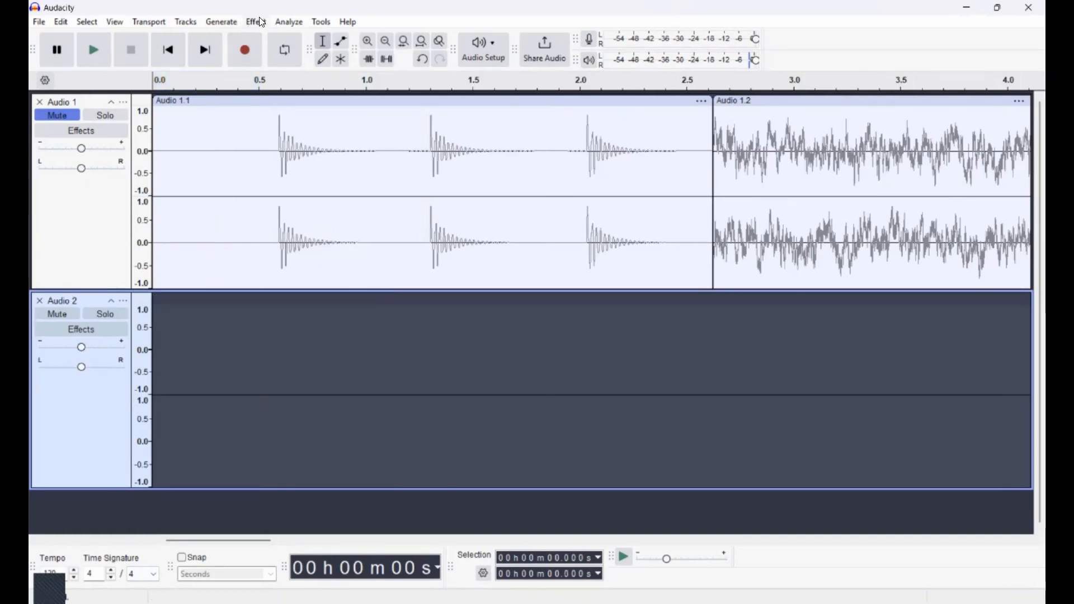
Step: Open the Chirp generator for Audio 2 and review its waveform, frequency and interpolation settings
left_click(262, 22)
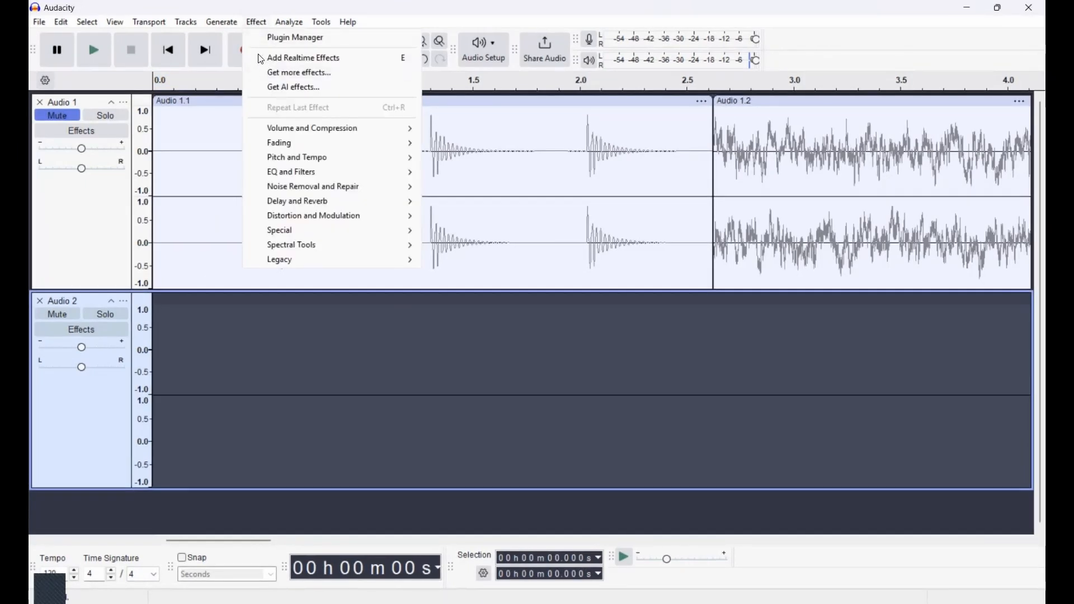
left_click(233, 22)
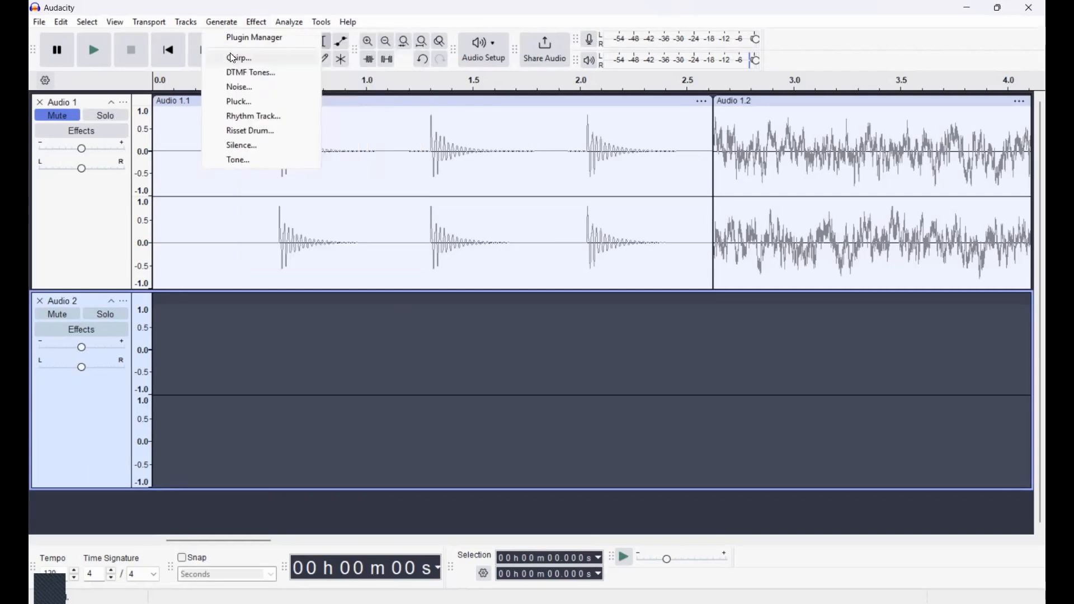
left_click(233, 57)
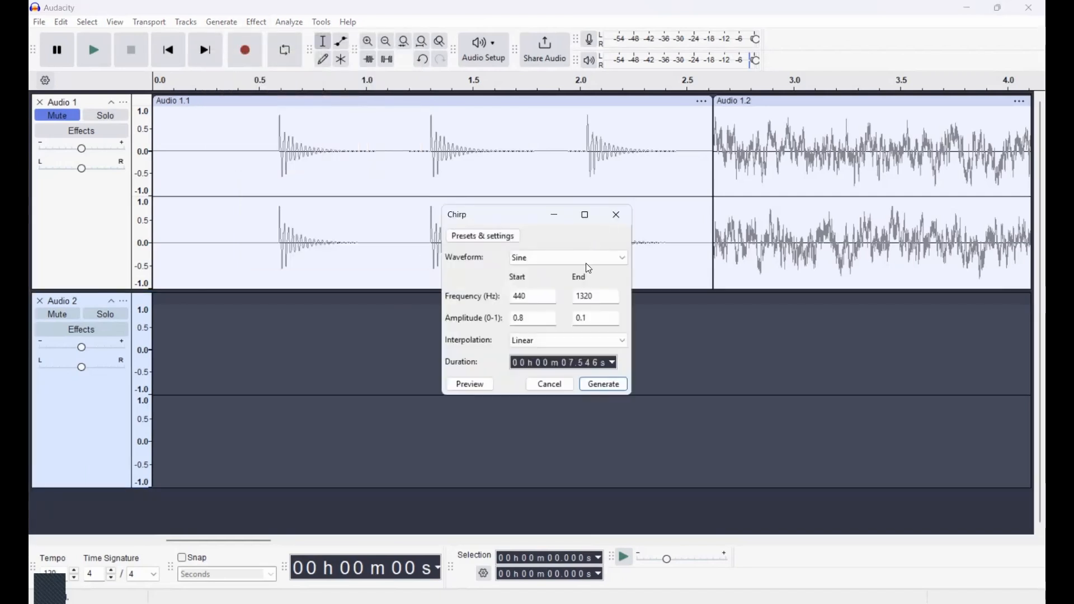
left_click(580, 259)
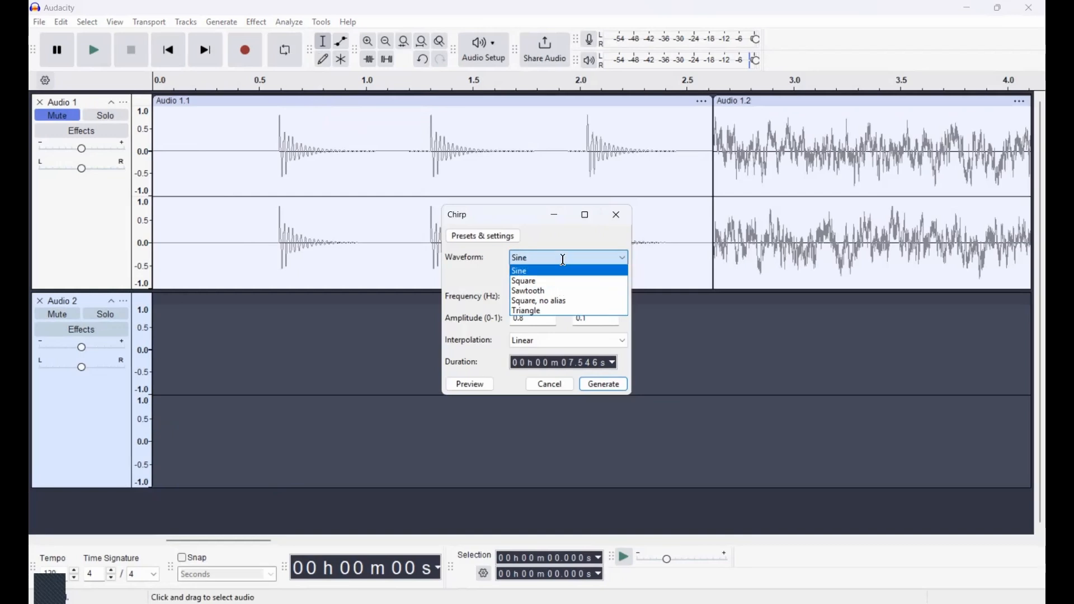
left_click(473, 267)
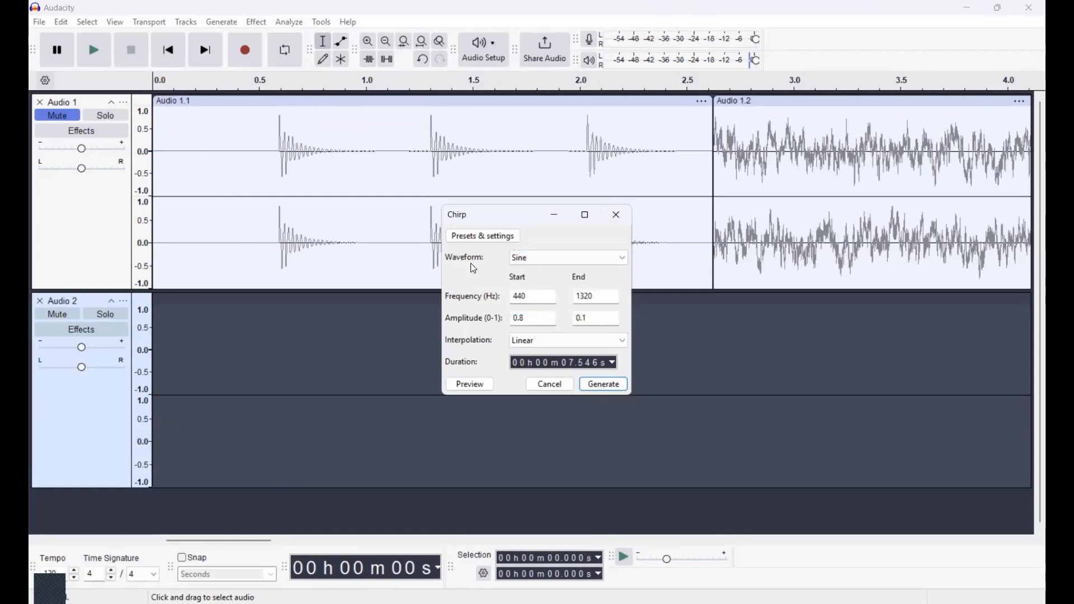
left_click(534, 297)
left_click(559, 343)
left_click(566, 346)
Step: Set the chirp's duration to 5 min 7.546 s and generate it in Audio 2 with a sine waveform
left_click(549, 364)
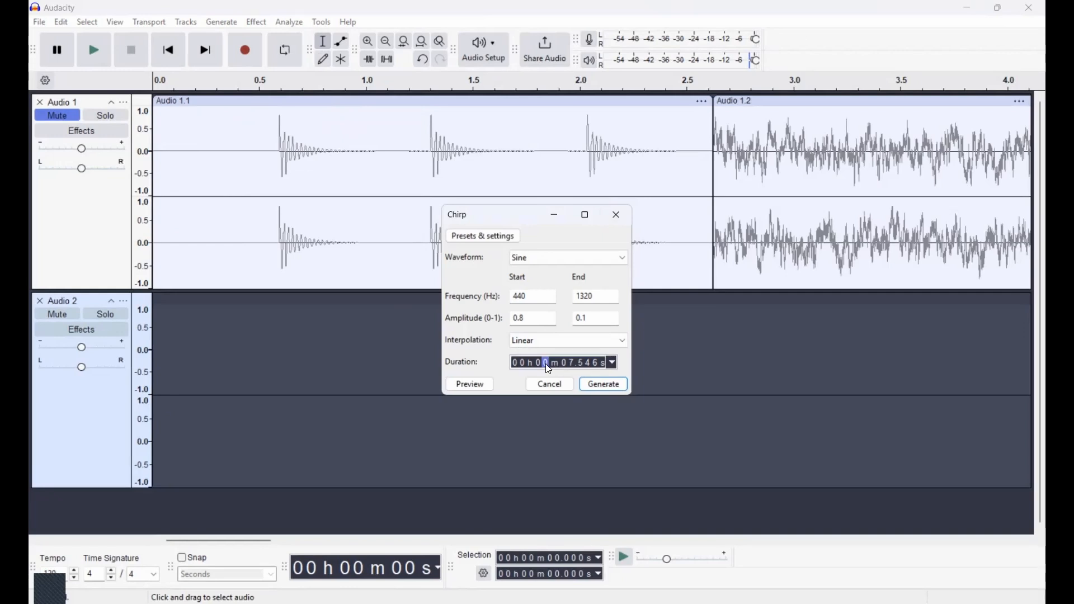
left_click(566, 364)
key("Left")
type("5")
left_click(604, 386)
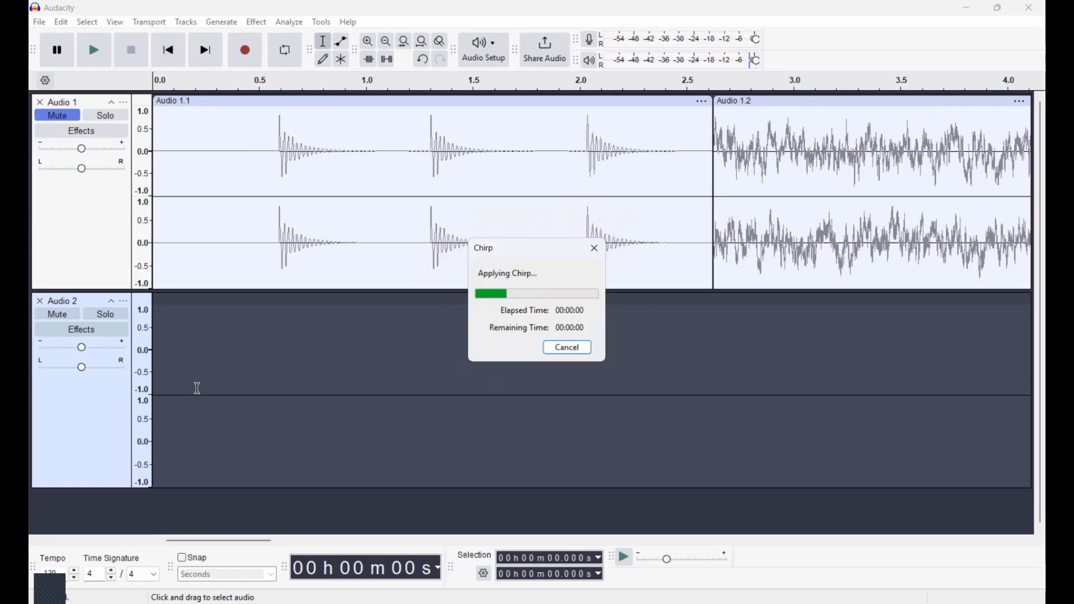
Step: Play the chirp in Audio 2 from about 12 s, stop playback and undo the chirp's generation
left_click(188, 335)
left_click(103, 50)
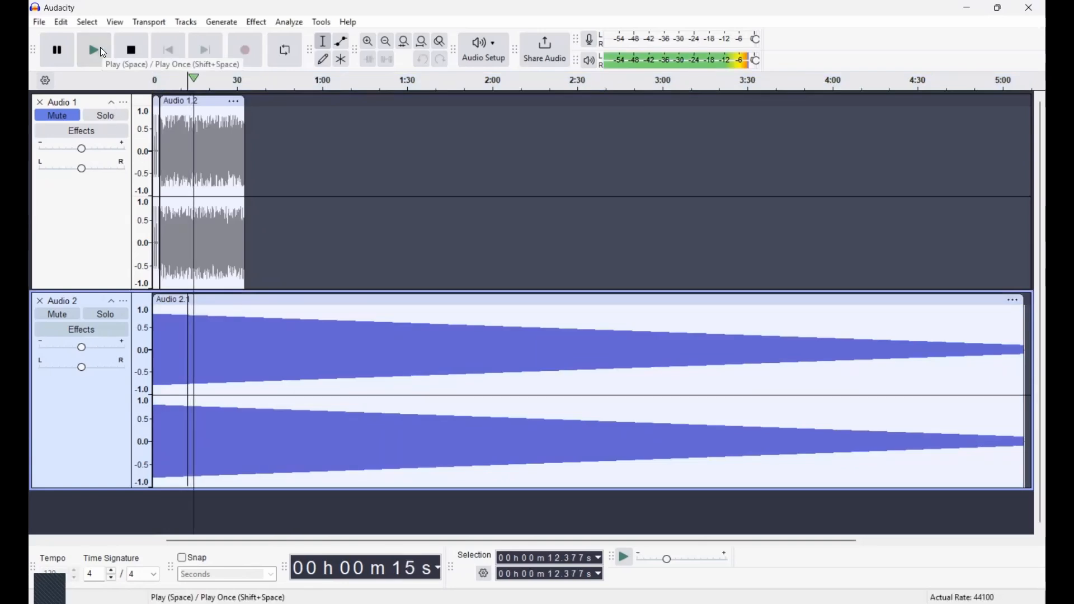
left_click(101, 50)
left_click(61, 56)
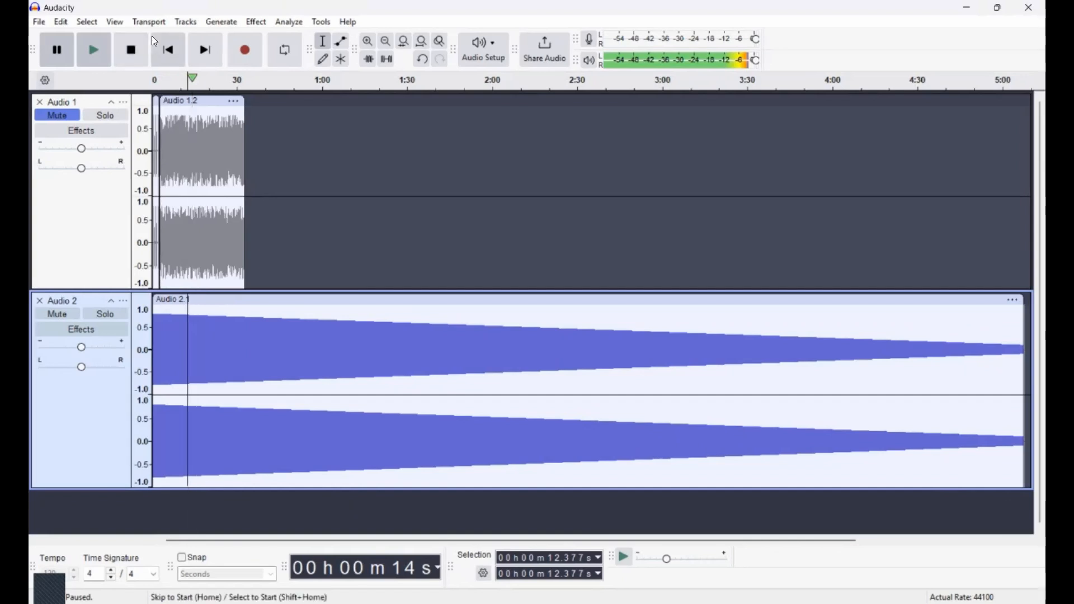
left_click(132, 56)
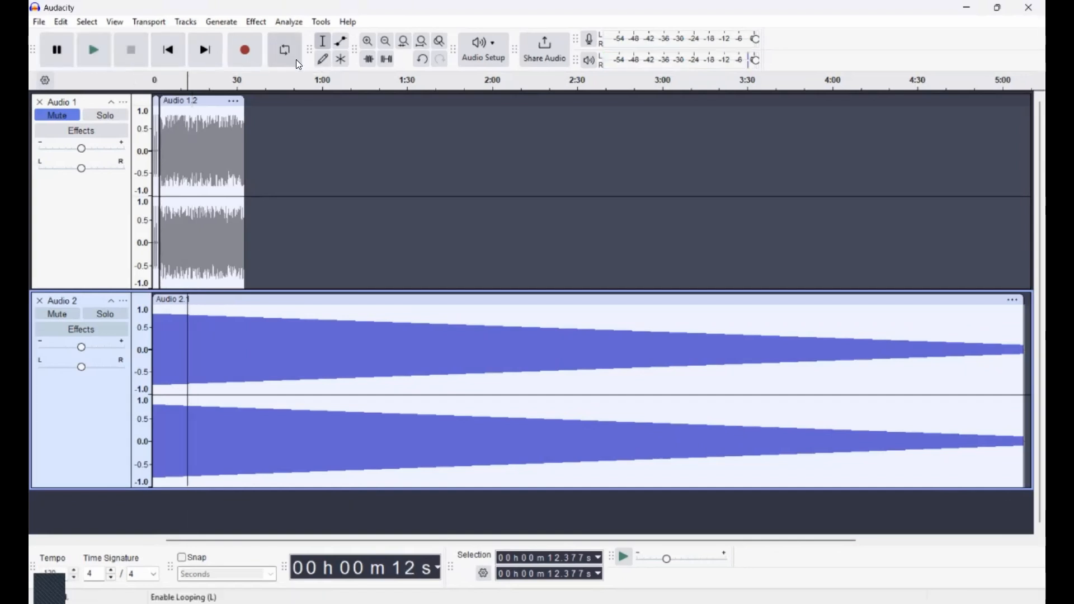
left_click(428, 61)
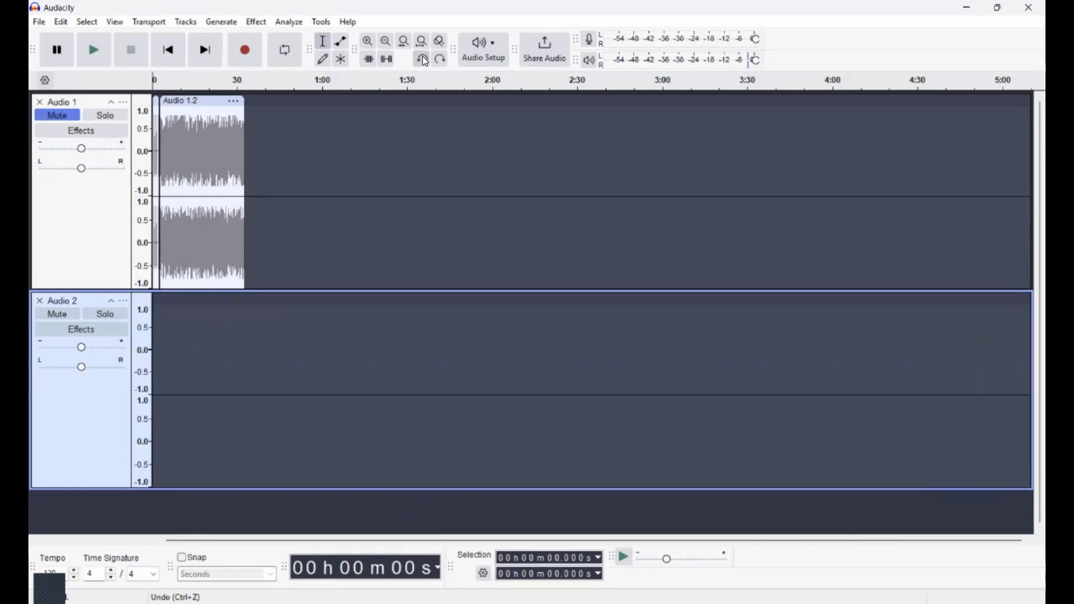
Step: Generate 30 s of silence in Audio 2
left_click(225, 24)
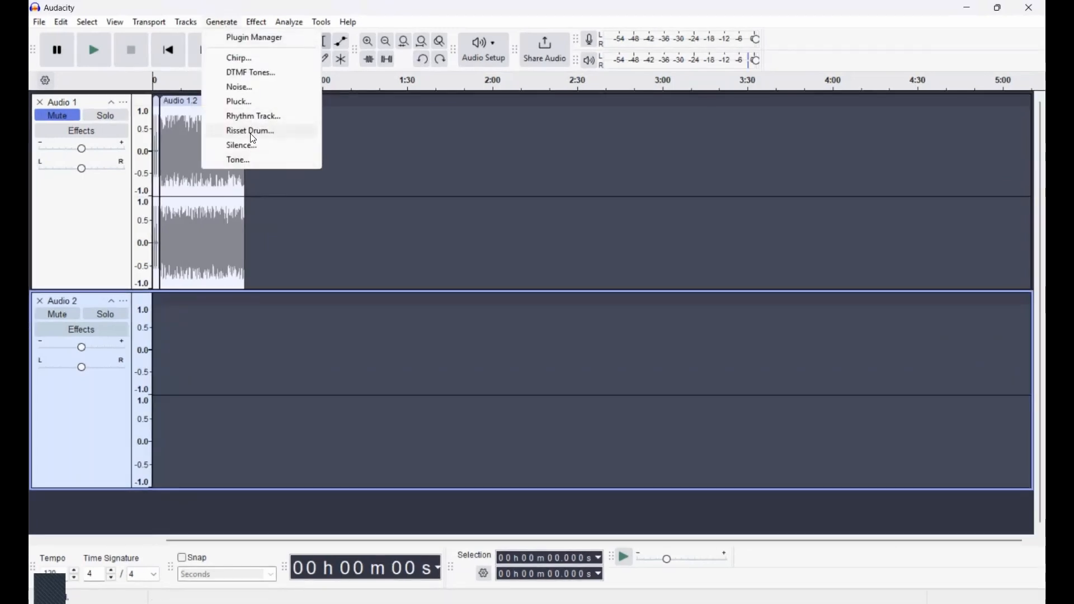
left_click(152, 446)
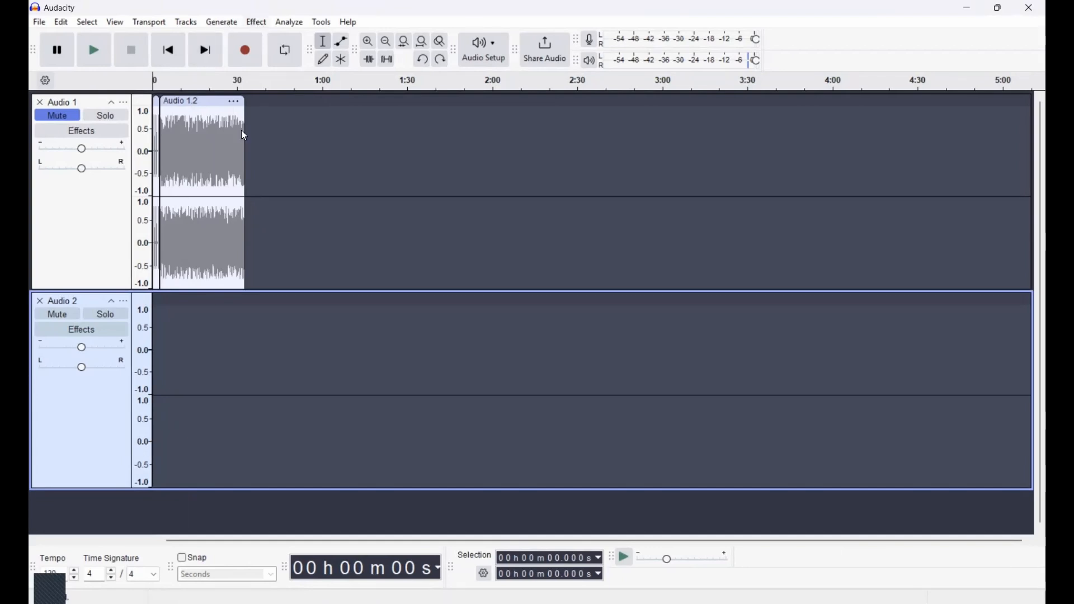
key("alt+g")
left_click(249, 144)
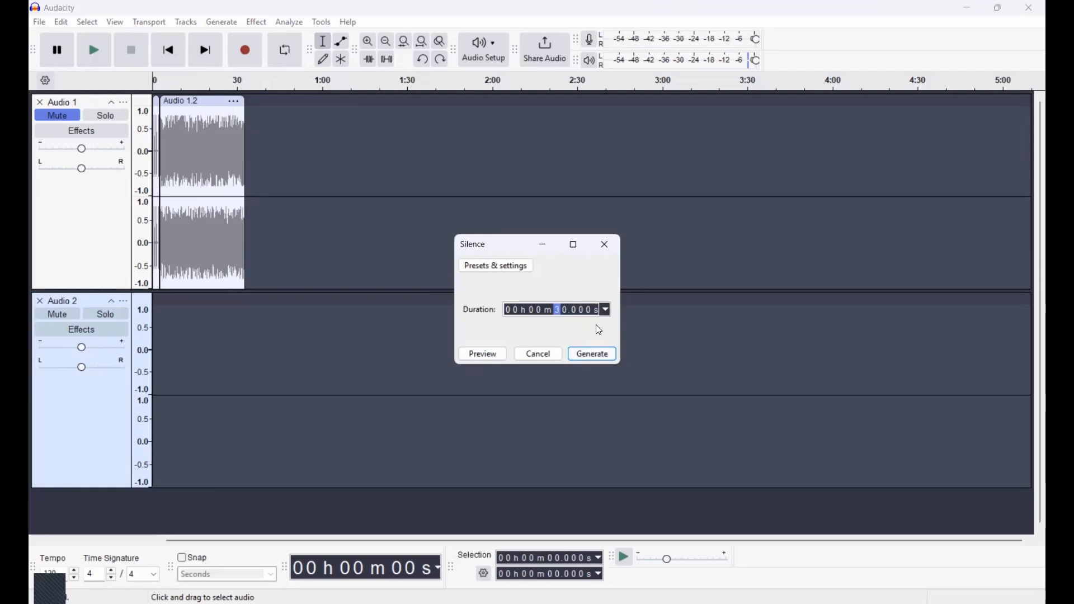
left_click(513, 267)
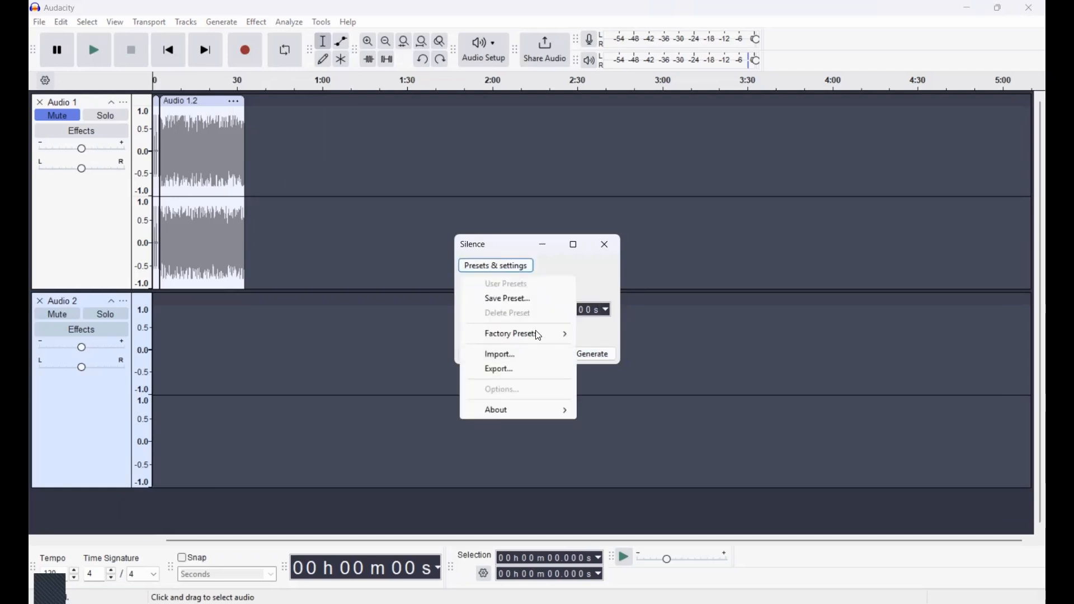
left_click(605, 294)
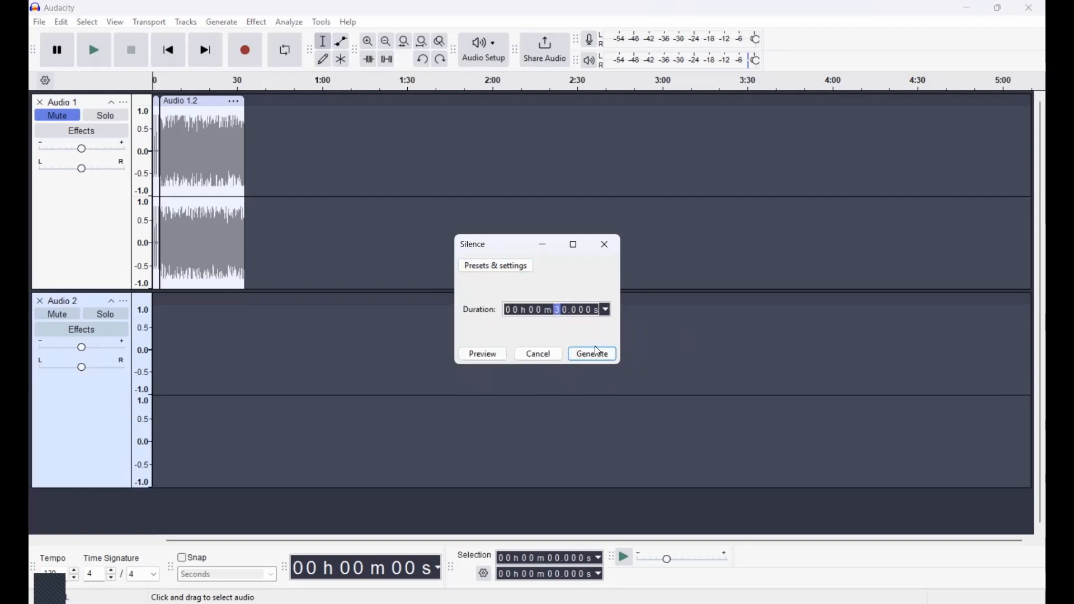
left_click(597, 354)
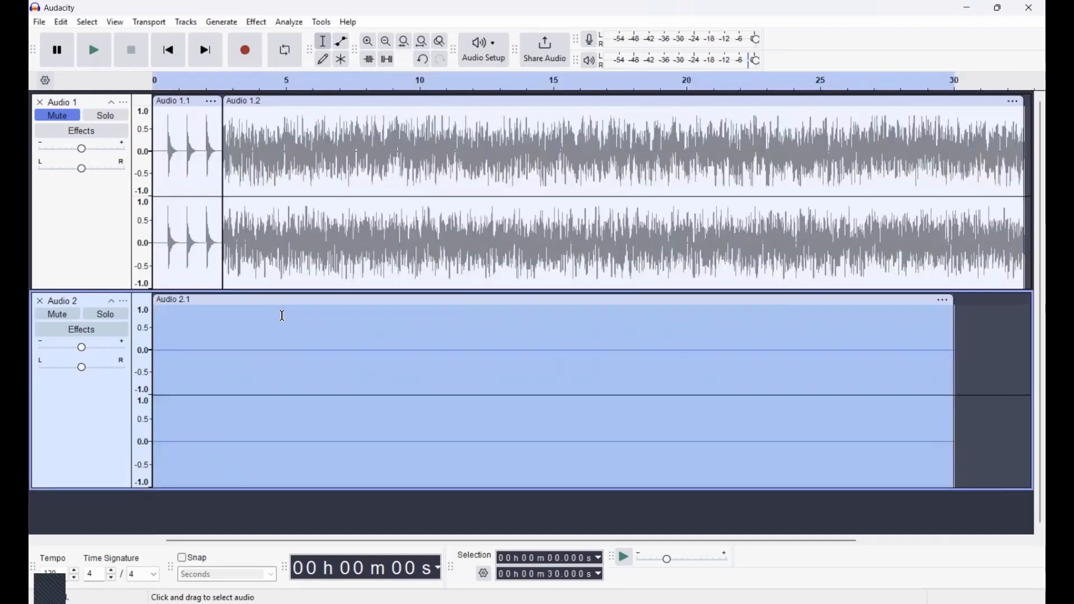
Step: Play the silence in Audio 2 from about 4.8 s, pause it and undo its generation
left_click(100, 51)
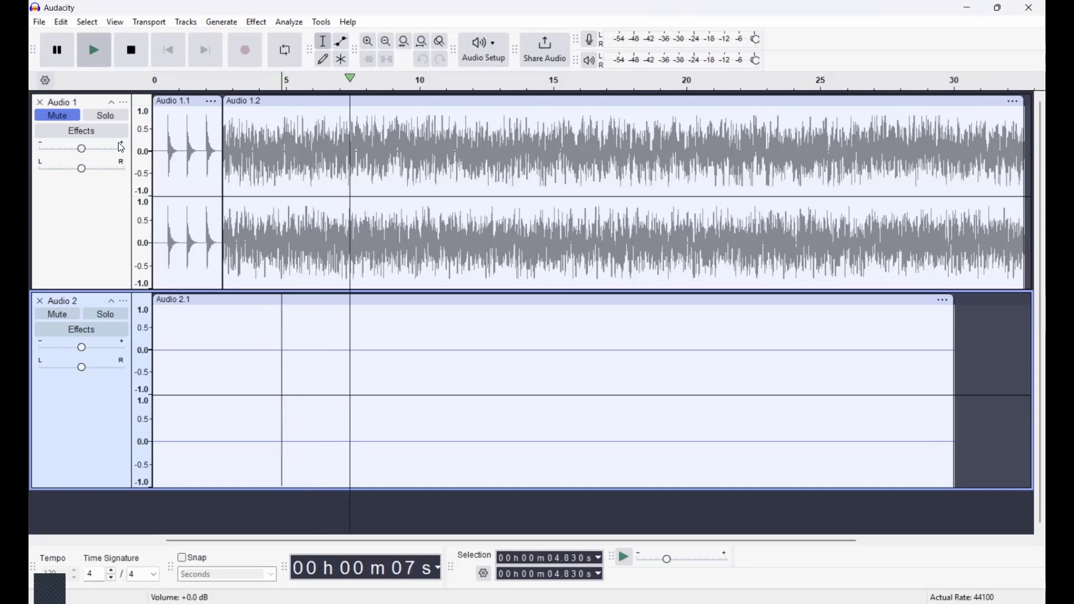
left_click(52, 54)
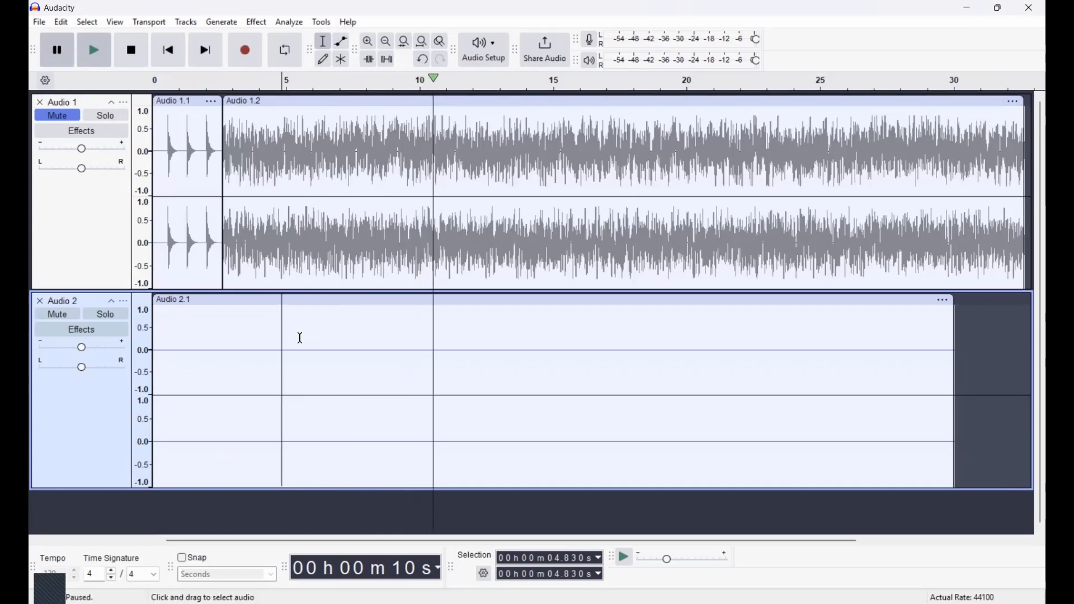
left_click(424, 60)
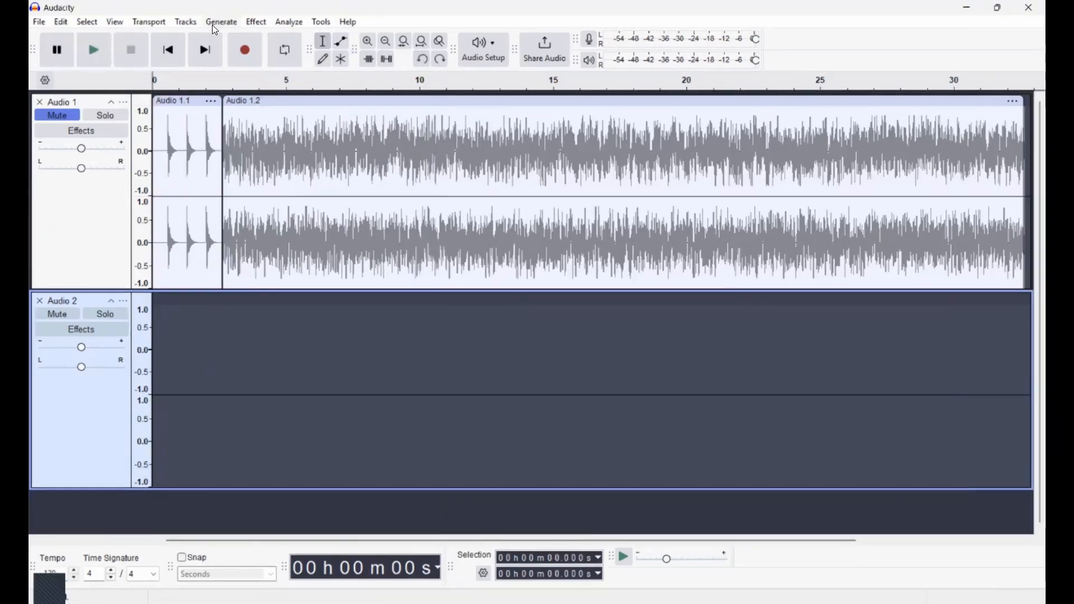
Step: Preview and generate a Risset drum in Audio 2 with a 50 Hz frequency, 0.50 s decay and 0.8 amplitude
left_click(224, 25)
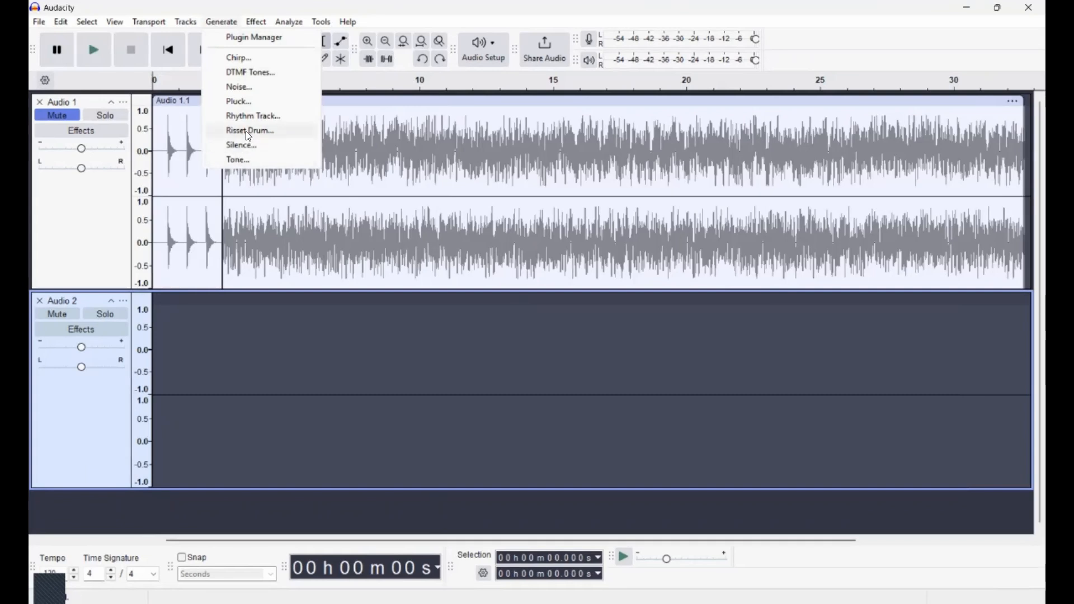
left_click(249, 132)
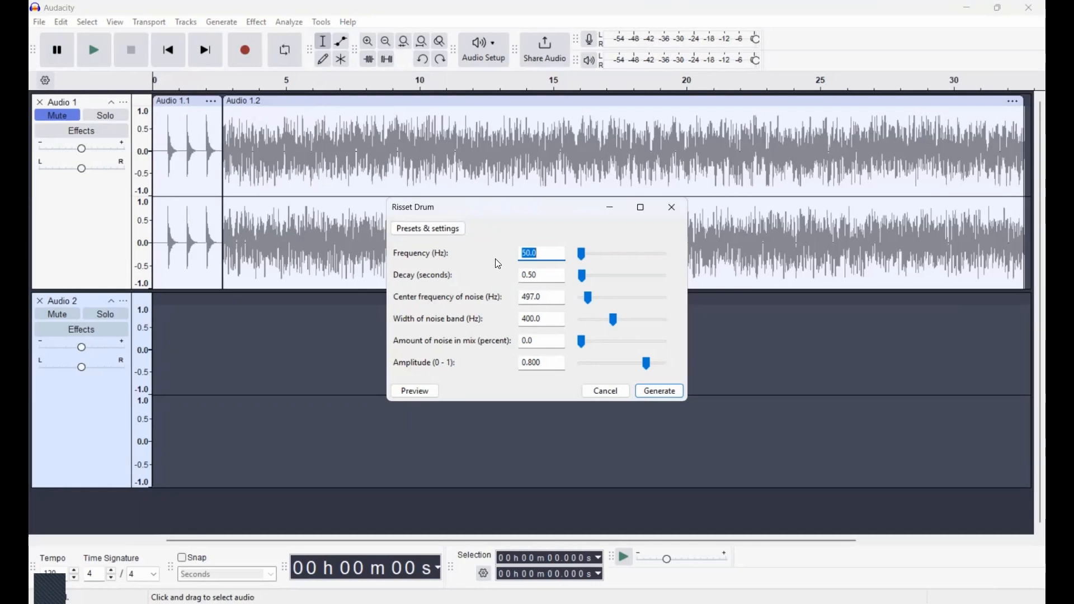
left_click(532, 274)
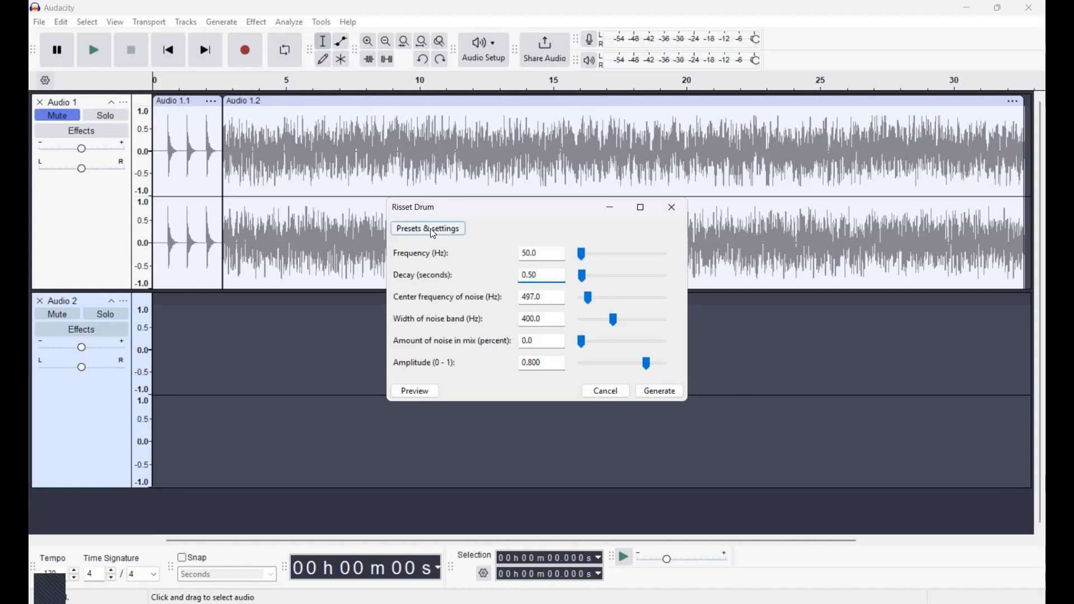
left_click(513, 226)
left_click(417, 389)
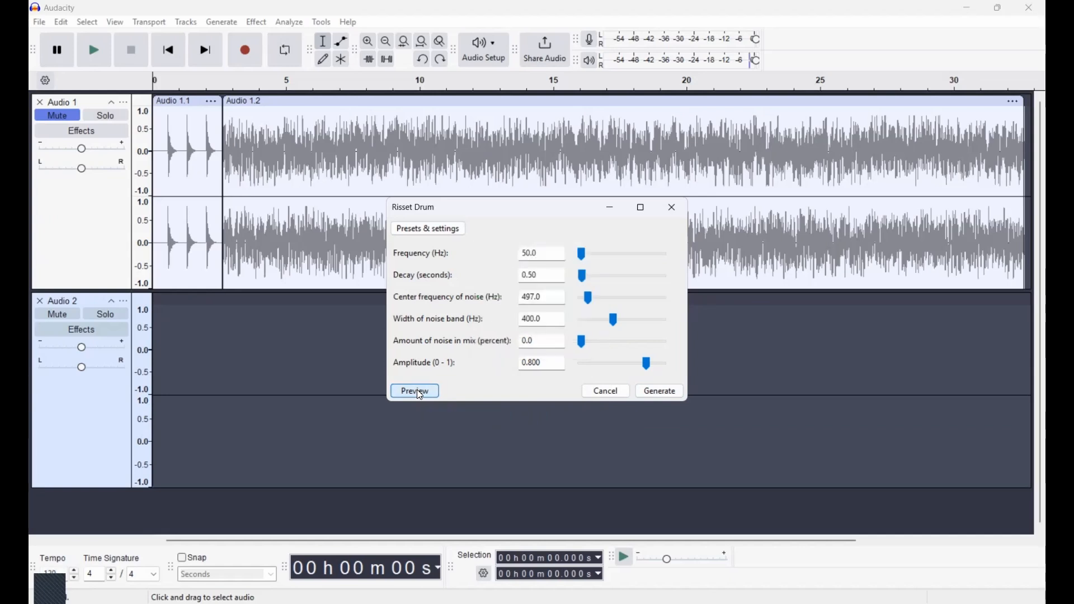
left_click(663, 394)
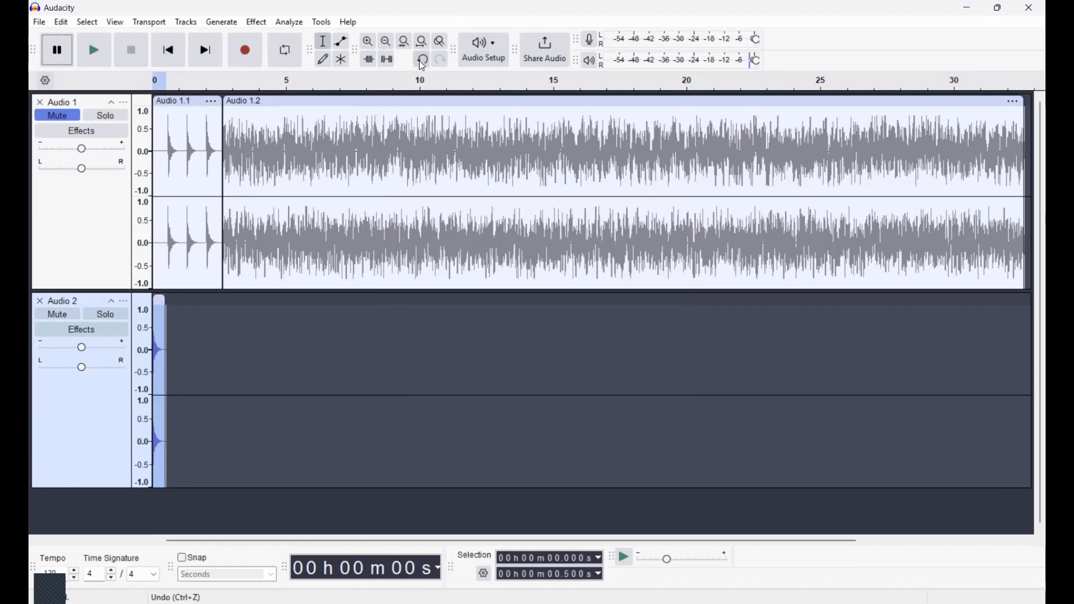
Step: Unmute the Audio 1 track and mute the Audio 2 track
left_click(68, 120)
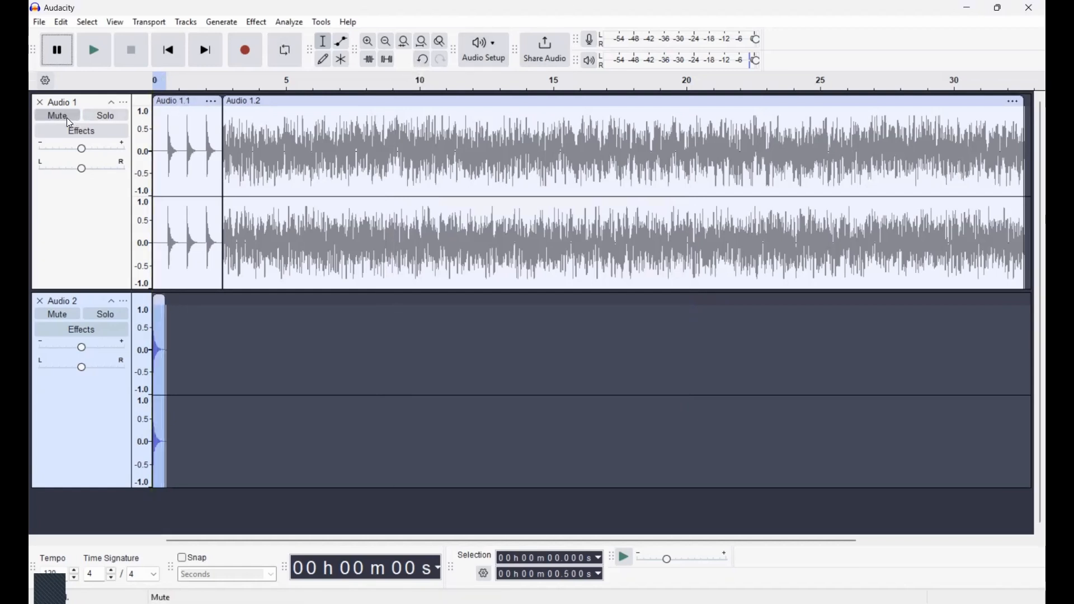
left_click(57, 314)
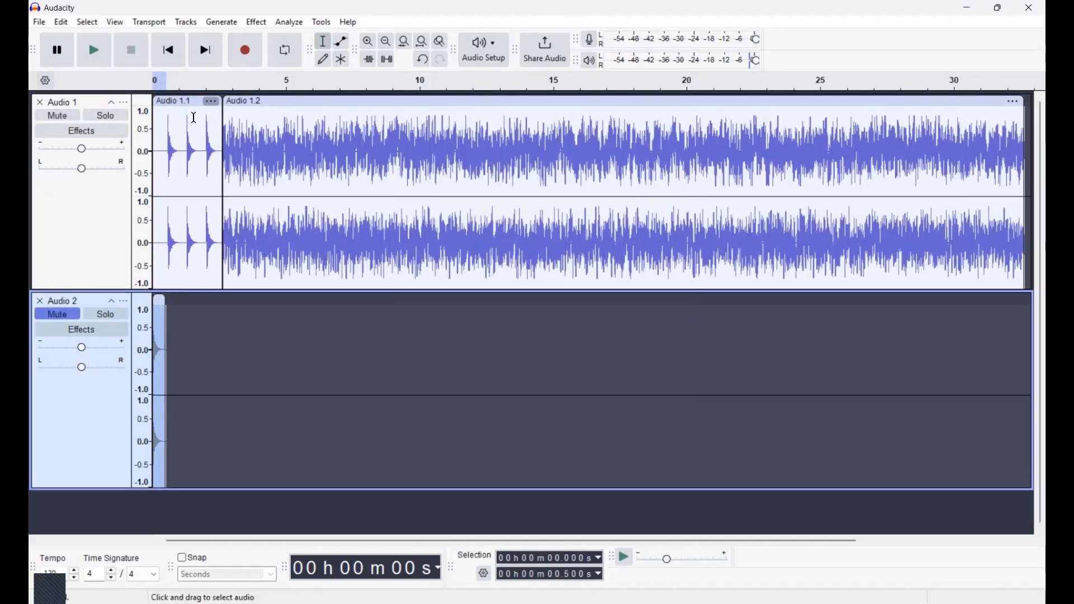
left_click(188, 104)
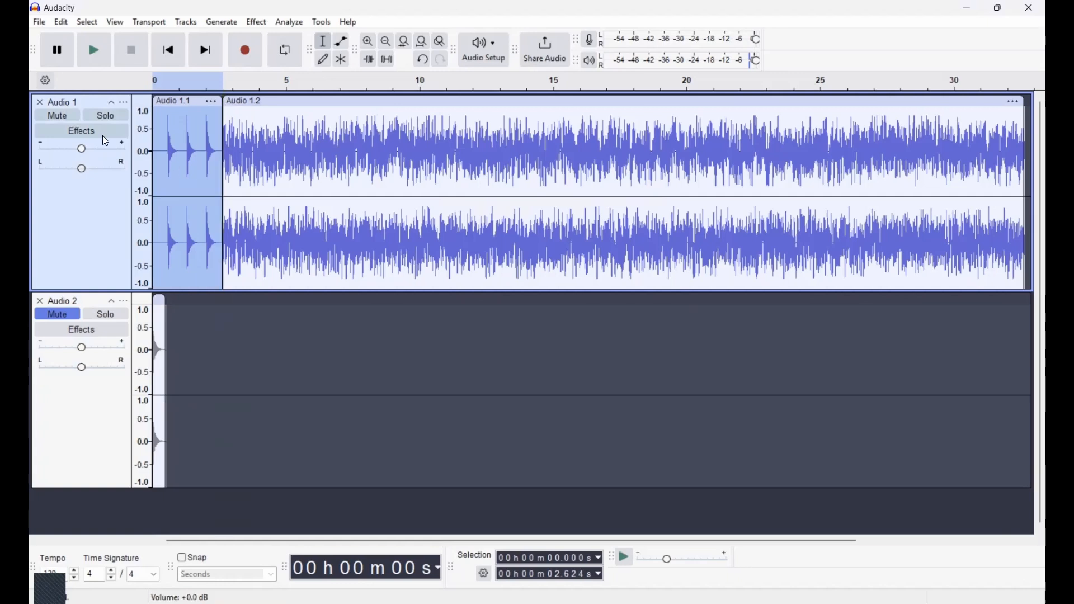
left_click(175, 327)
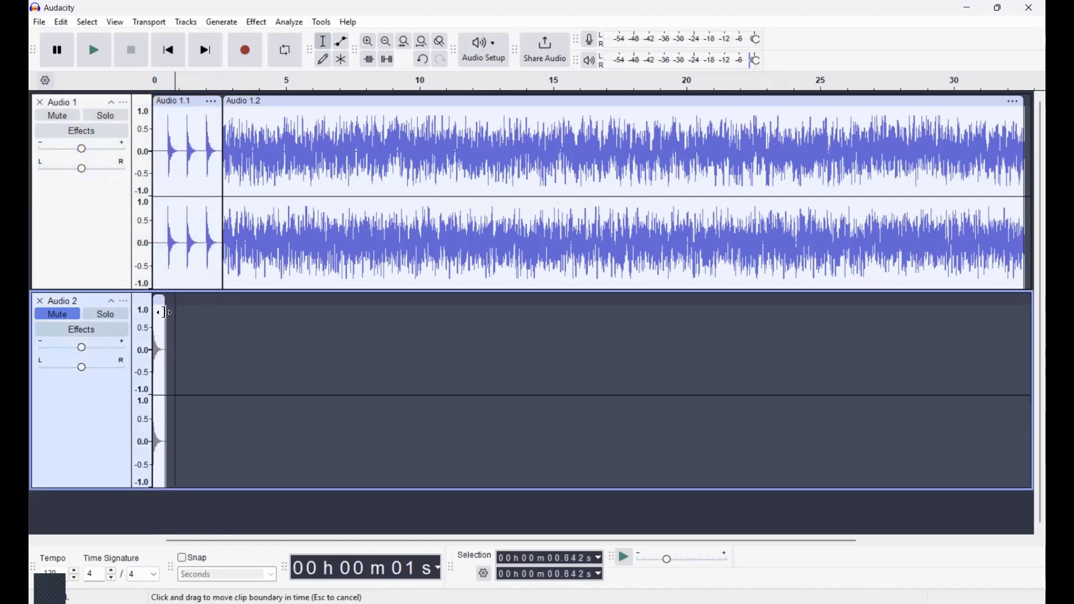
left_click(159, 300)
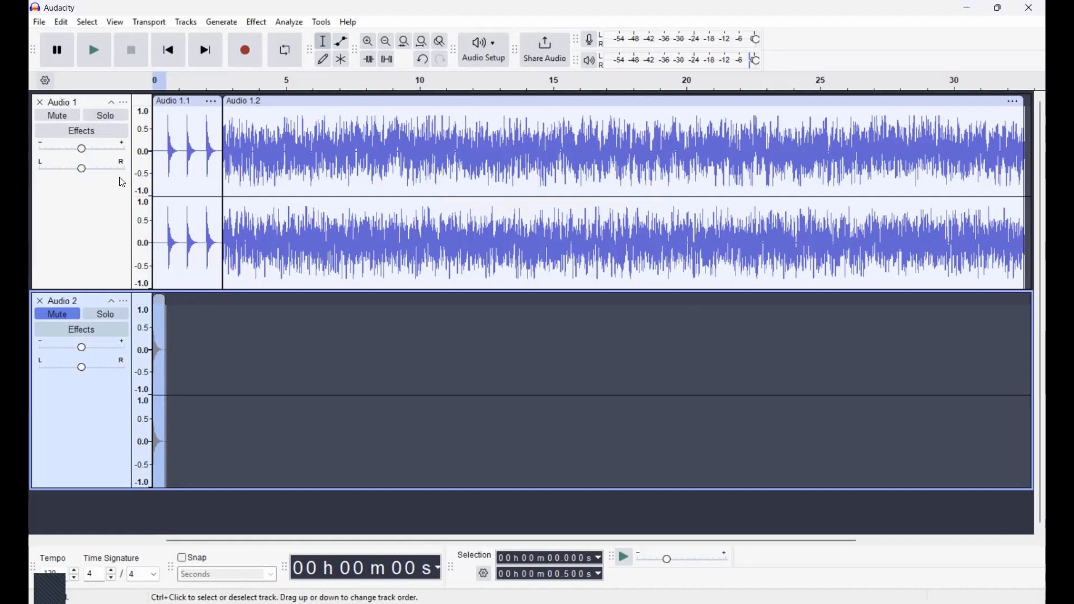
Step: Play Audio 1 from about 0.3 s through its opening beats and pause playback
left_click(163, 127)
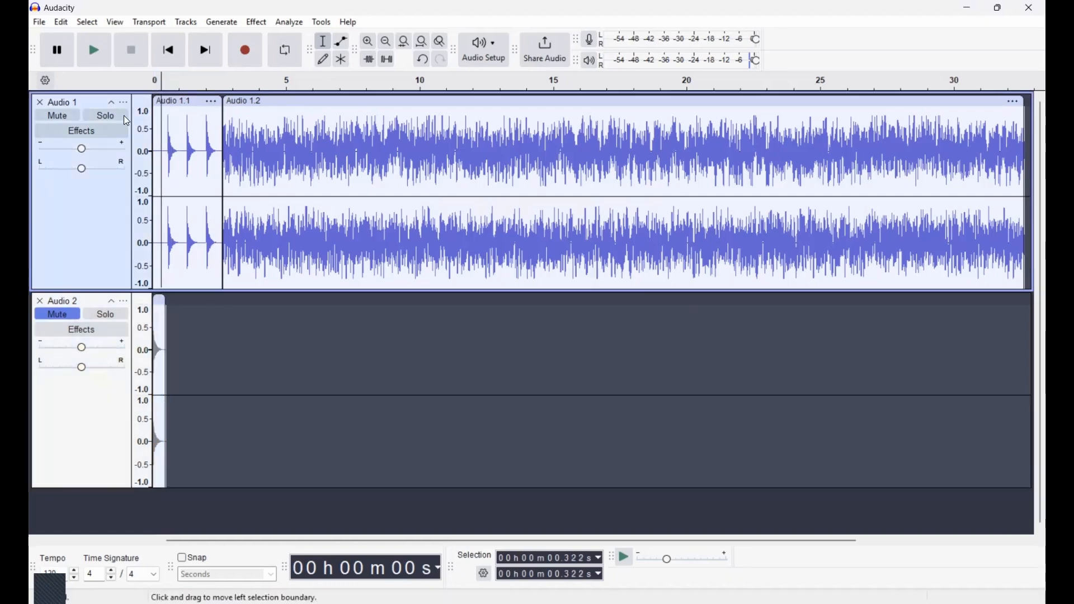
left_click(99, 51)
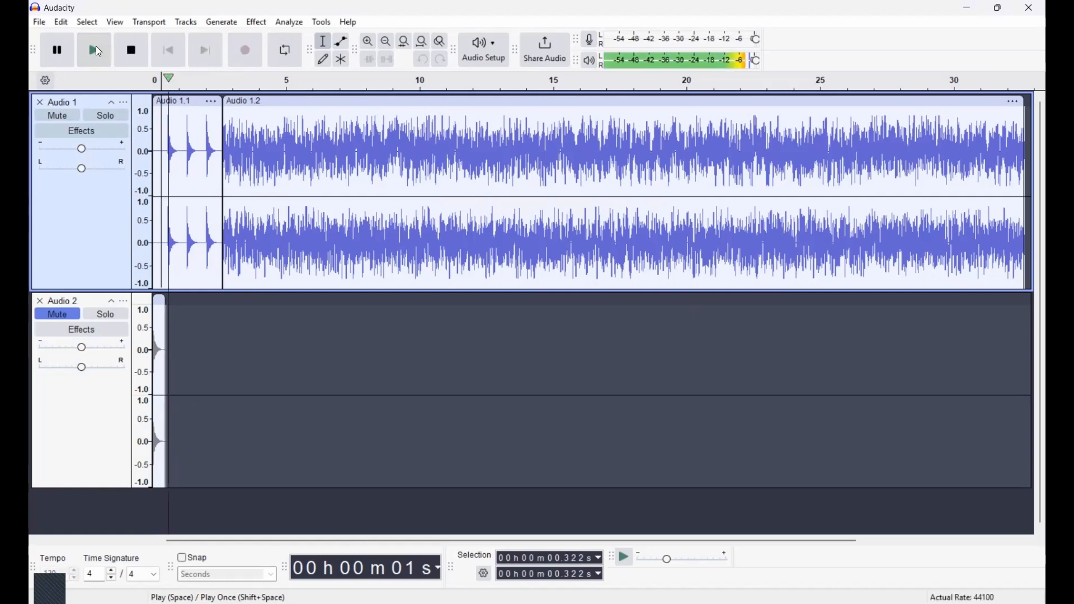
left_click(51, 48)
Step: Select about 0.35 to 2.45 s of the first Audio 1 clip and amplify it by 1.938 dB to a 0.0 dB peak
left_click(216, 134)
left_click_drag(217, 134, 162, 132)
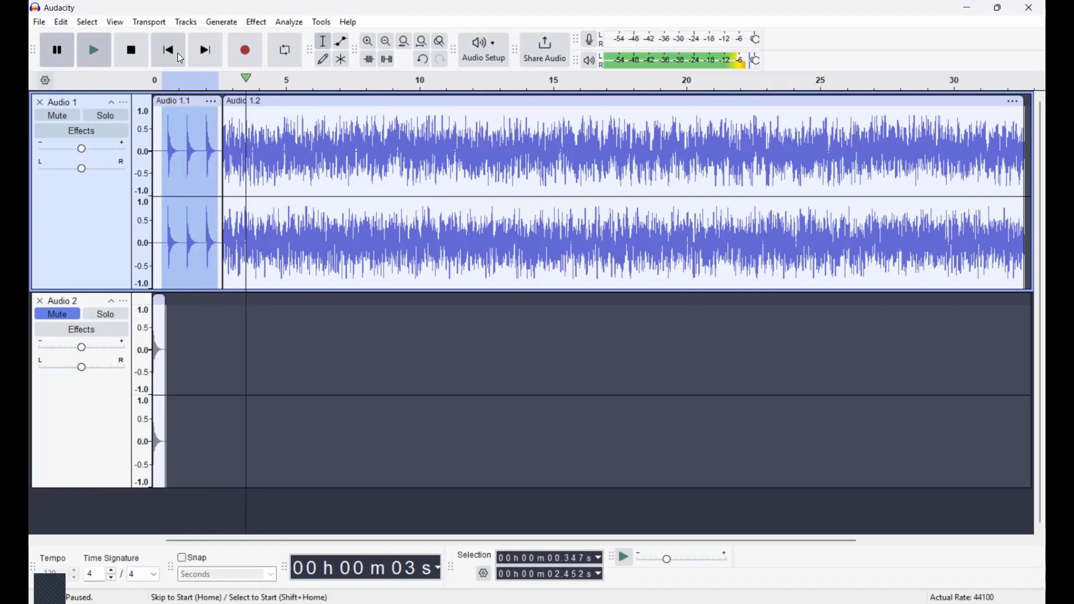
left_click(257, 22)
mouse_move(358, 128)
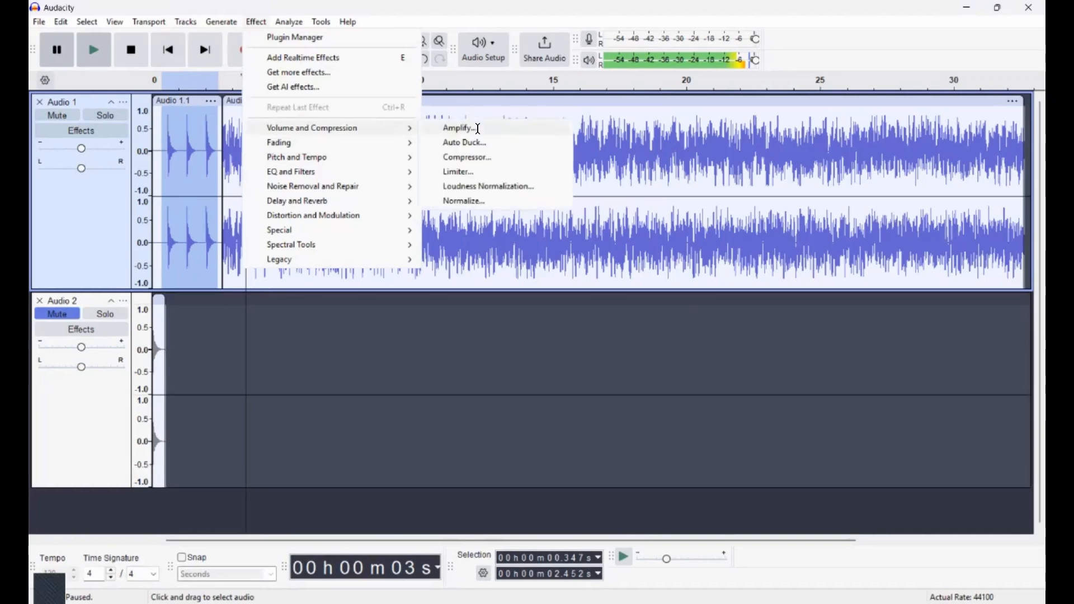
left_click(473, 125)
left_click(598, 364)
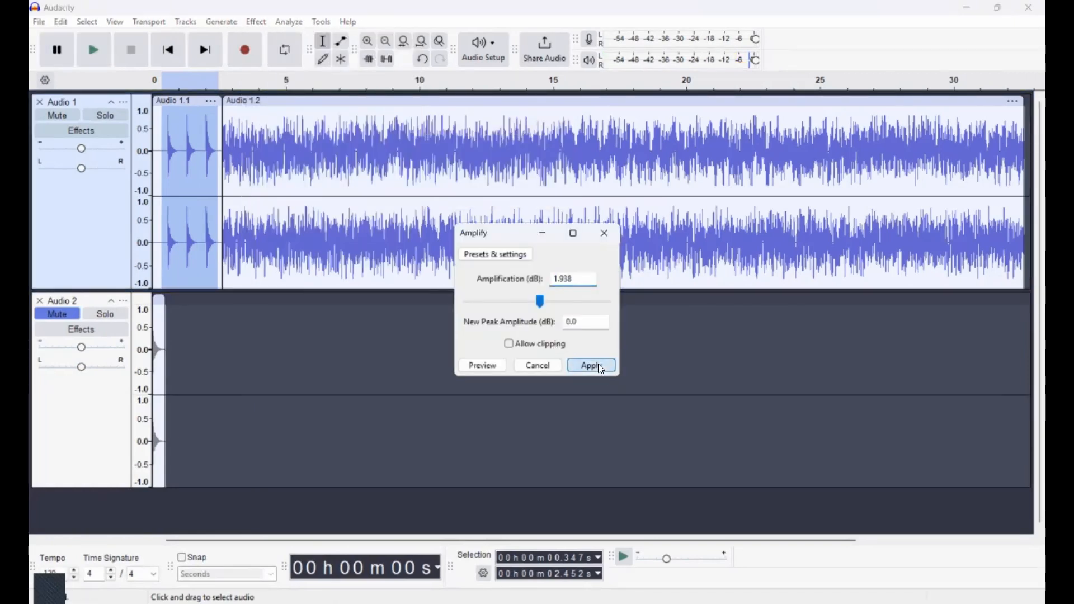
Step: Play the amplified selection and delete the second clip, Audio 1.2, from the Audio 1 track
left_click(99, 50)
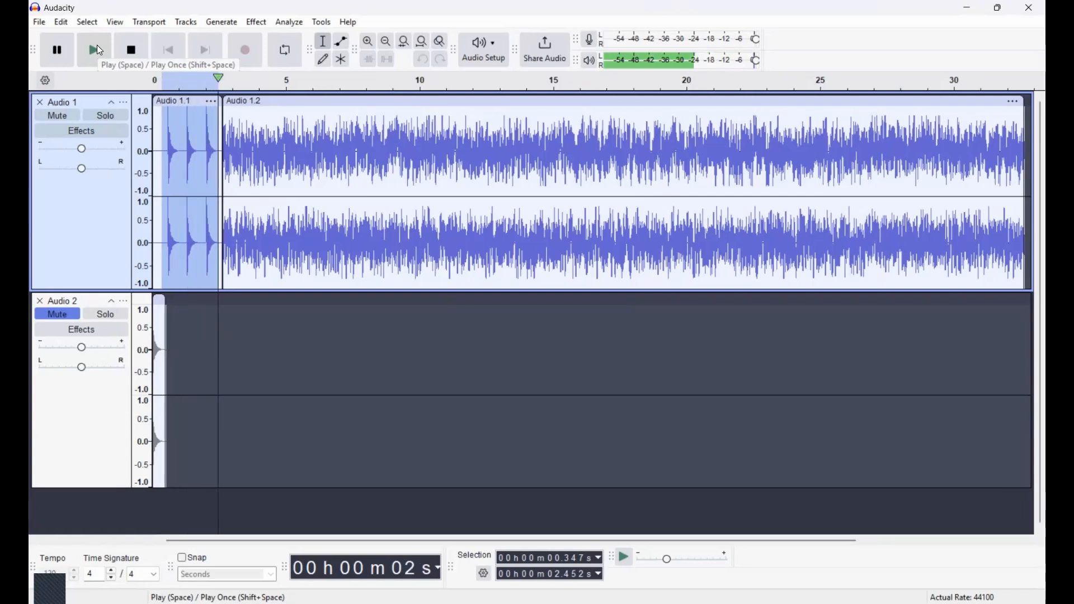
left_click(299, 99)
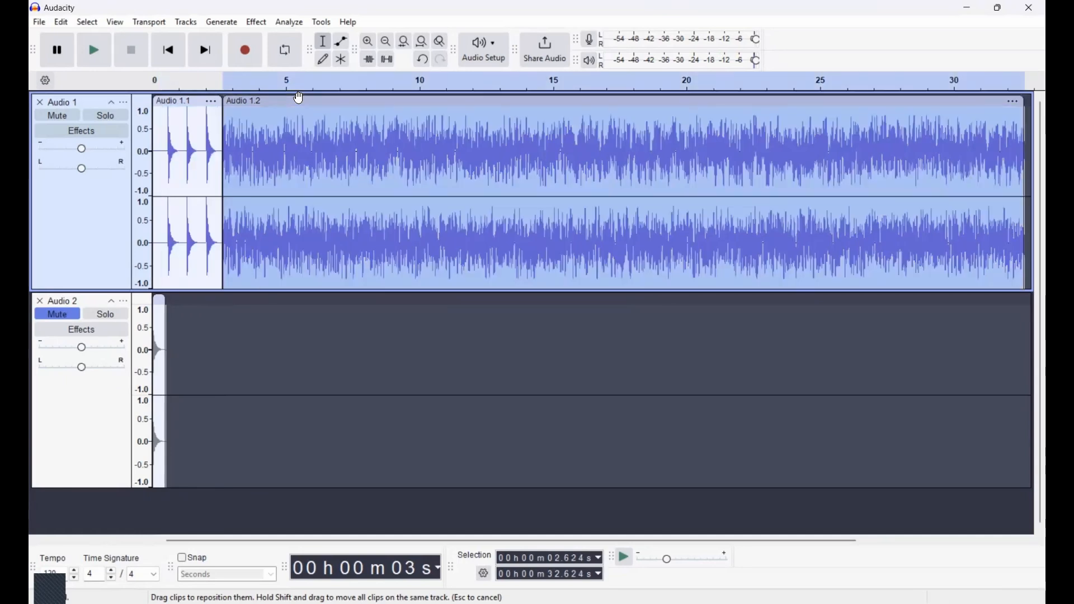
key("Delete")
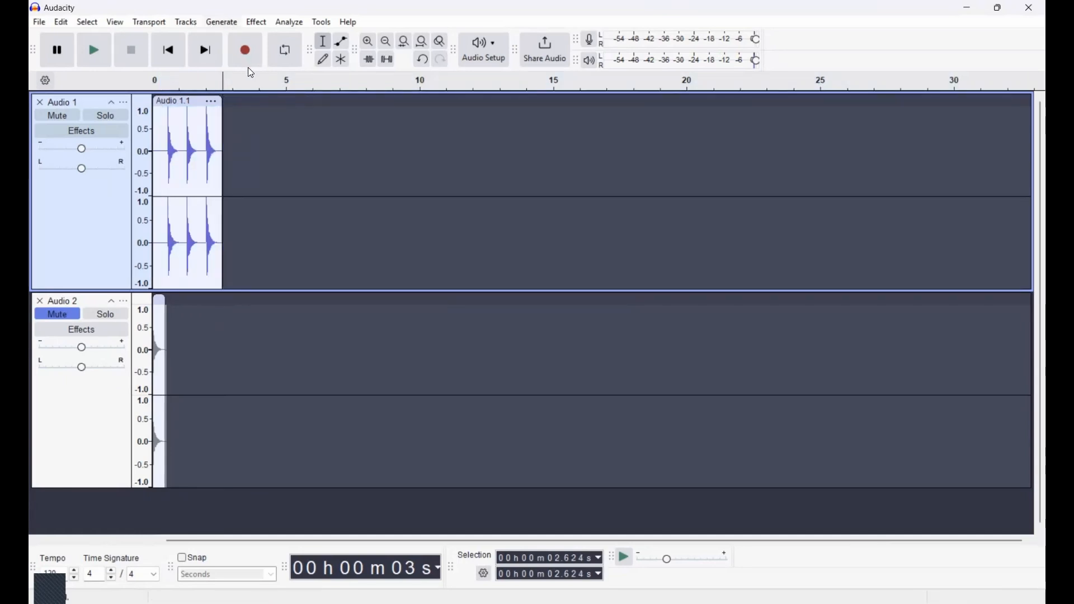
left_click(222, 22)
left_click(252, 74)
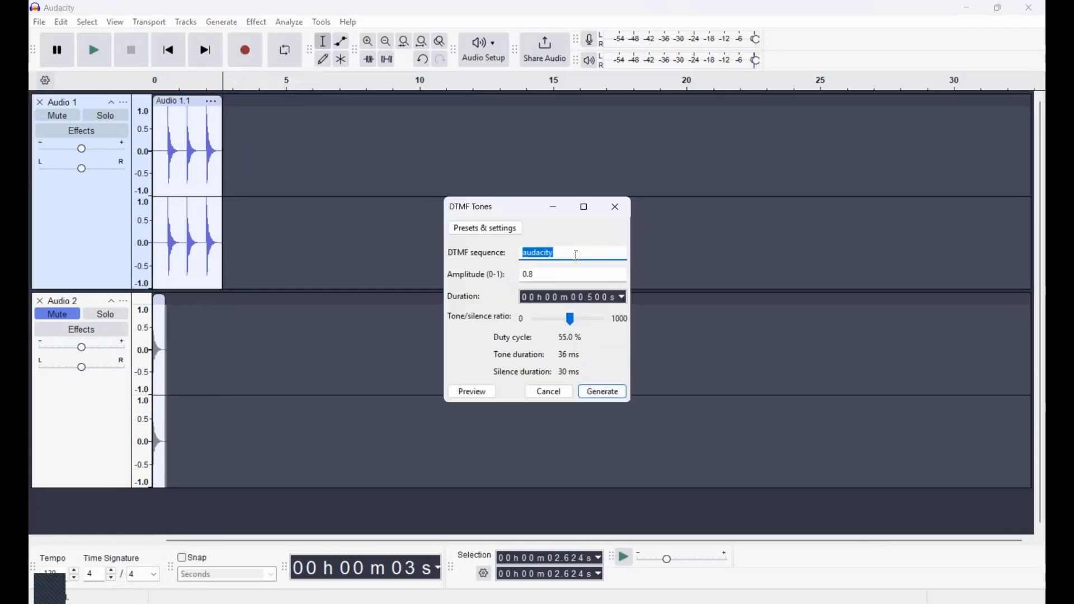
left_click(549, 253)
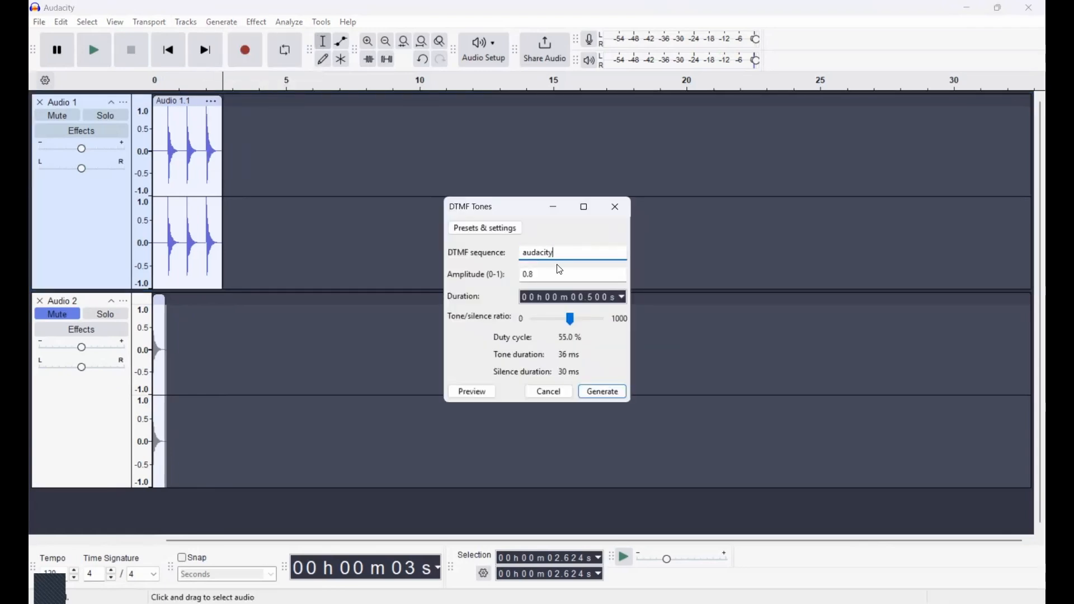
left_click(617, 207)
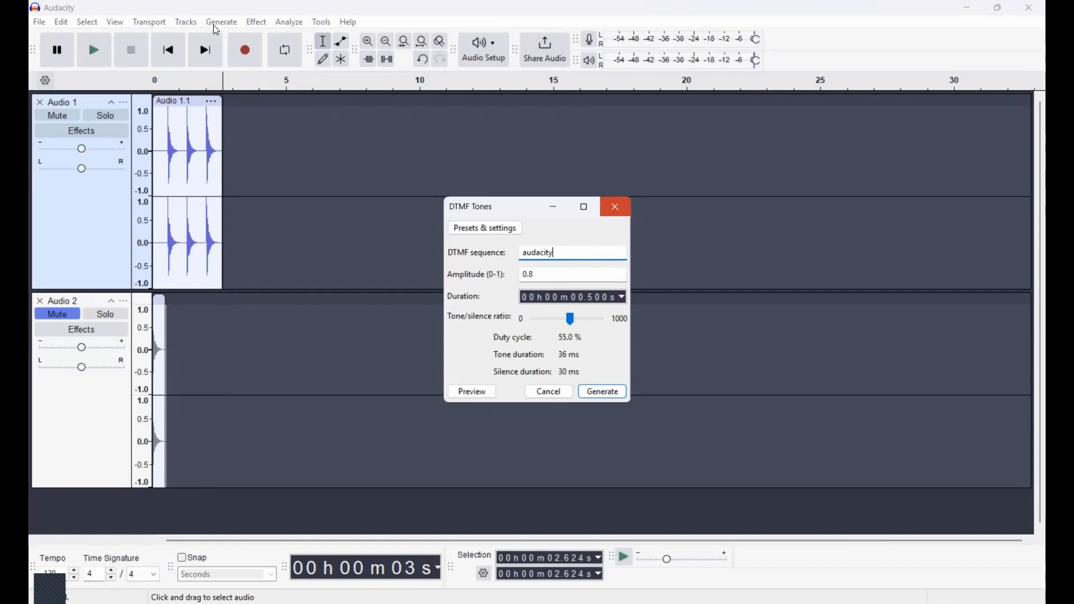
Step: Generate a 0.500 s pluck with MIDI pitch 60 and abrupt fade-out at the end of Audio 1, play it and undo it
left_click(224, 23)
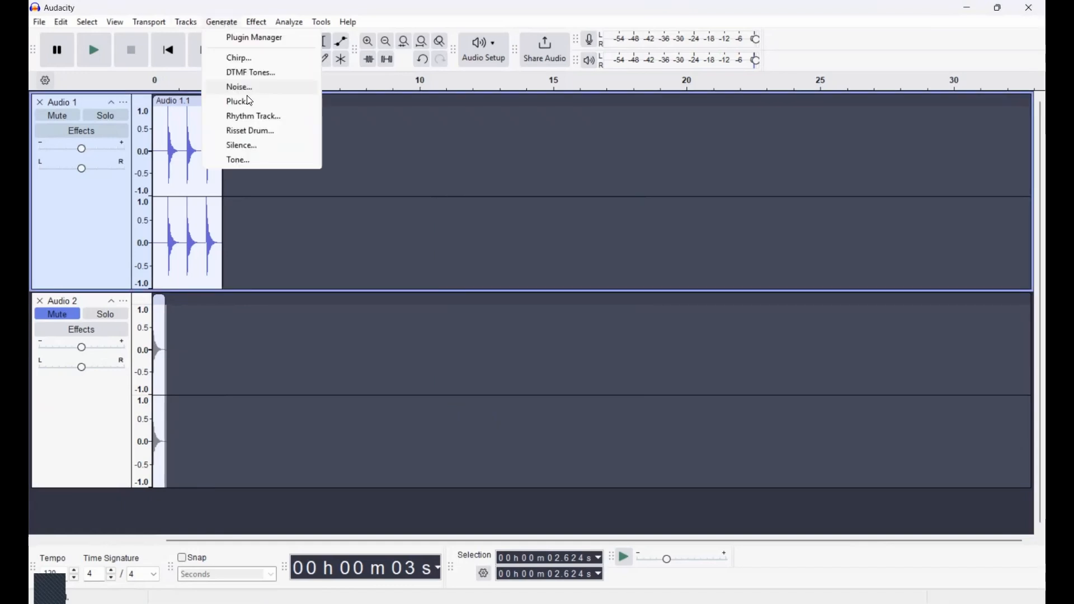
left_click(247, 101)
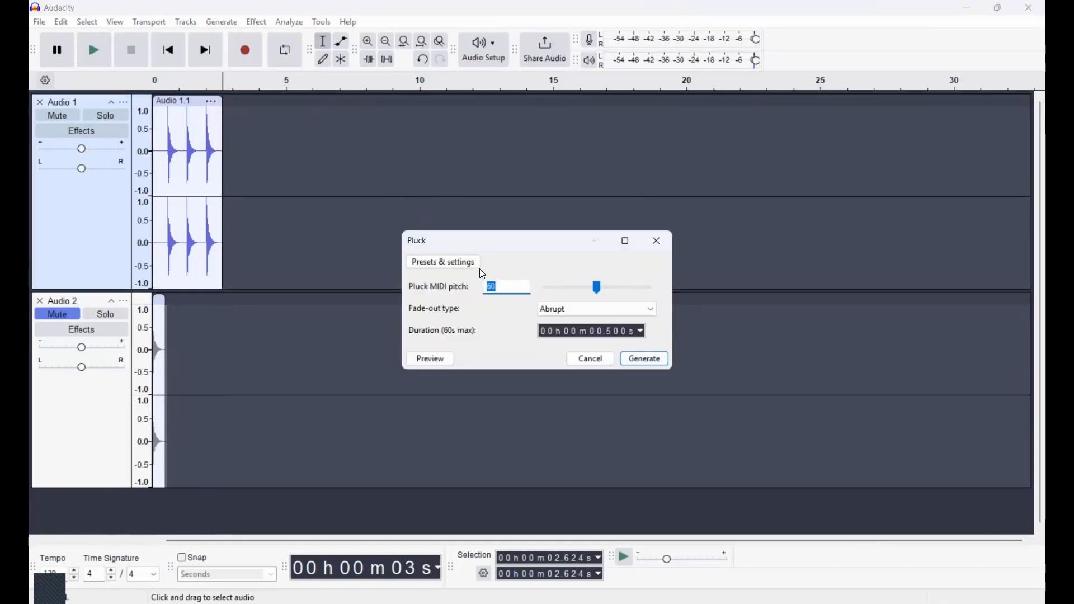
left_click(461, 261)
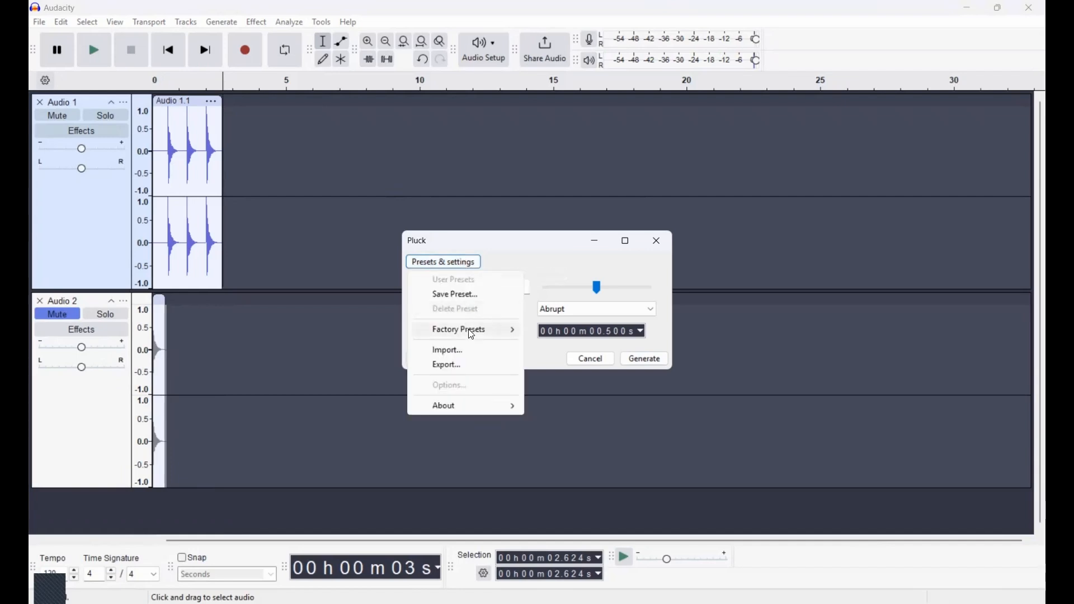
left_click(636, 357)
key("Return")
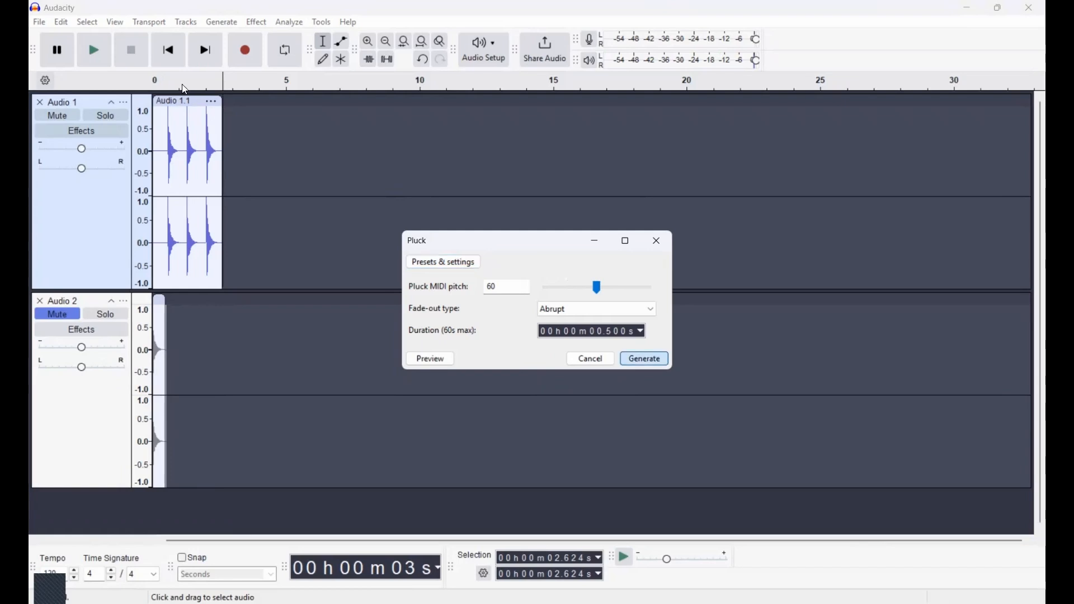
left_click(106, 50)
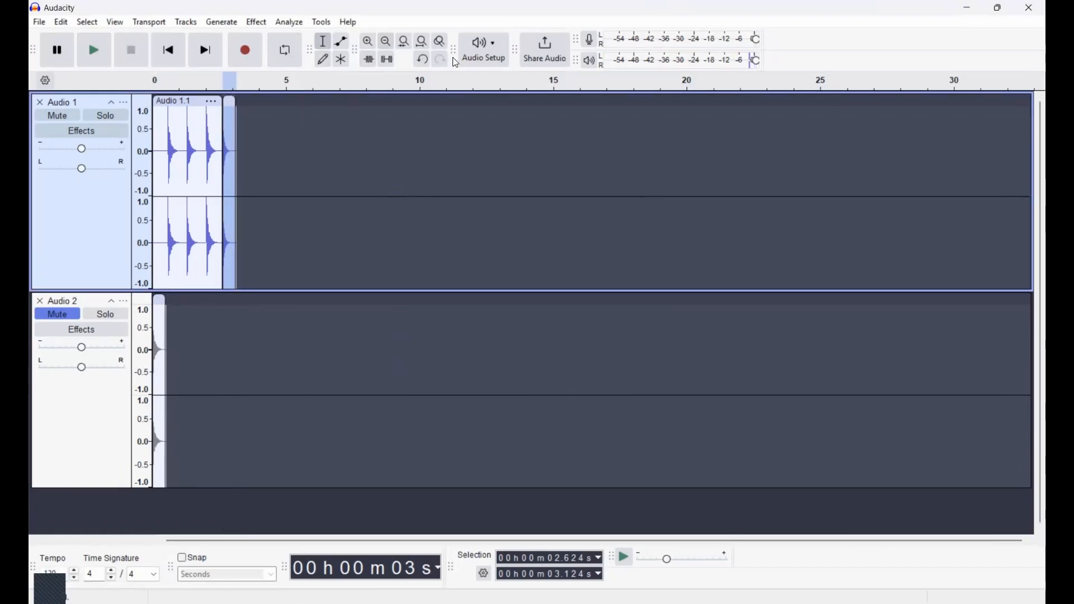
left_click(417, 55)
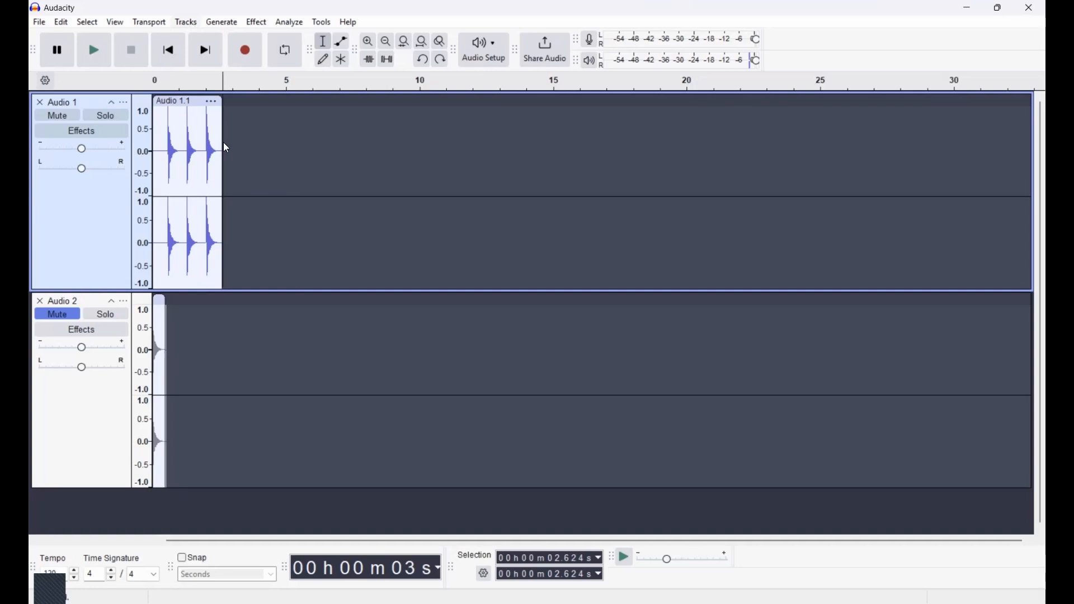
Step: Generate a 0.500 s sine tone at 440 Hz and 0.8 amplitude at the end of Audio 1, play it and undo it
left_click(186, 22)
mouse_move(222, 23)
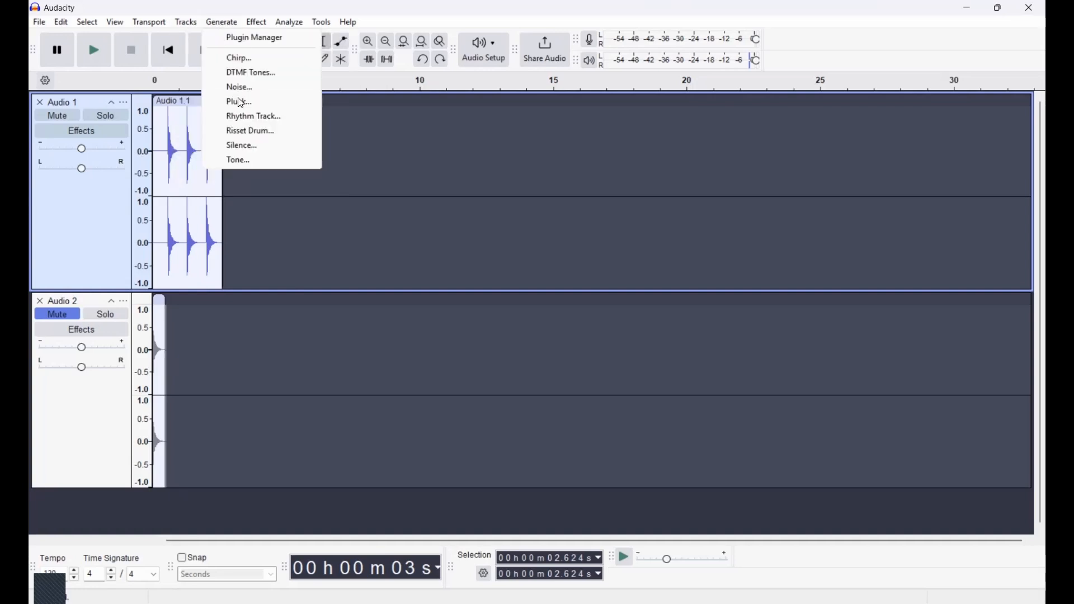
left_click(256, 159)
left_click(557, 280)
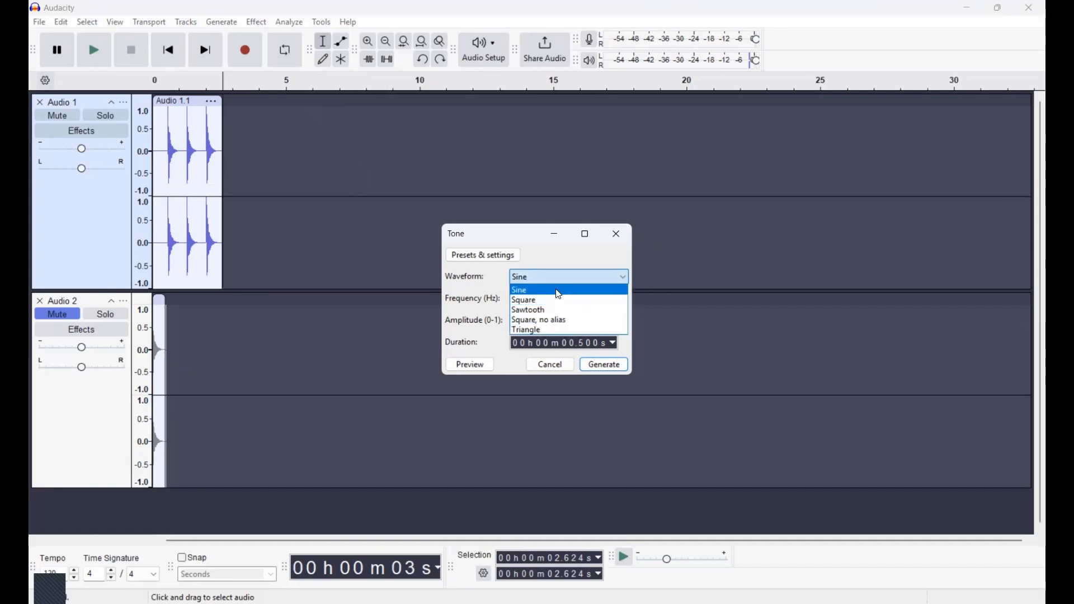
left_click(560, 294)
left_click(593, 368)
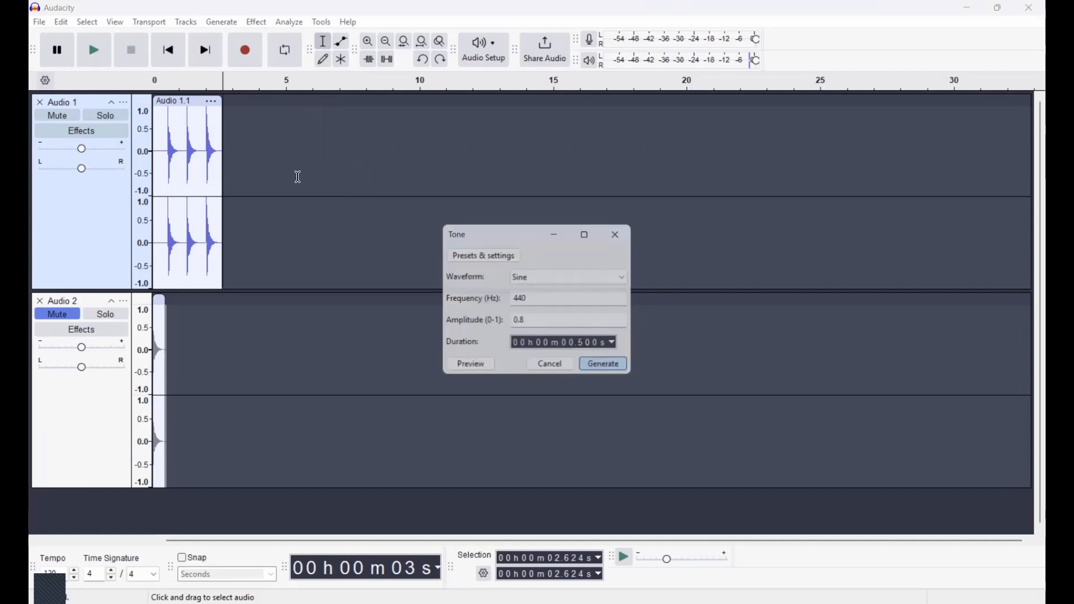
left_click(99, 54)
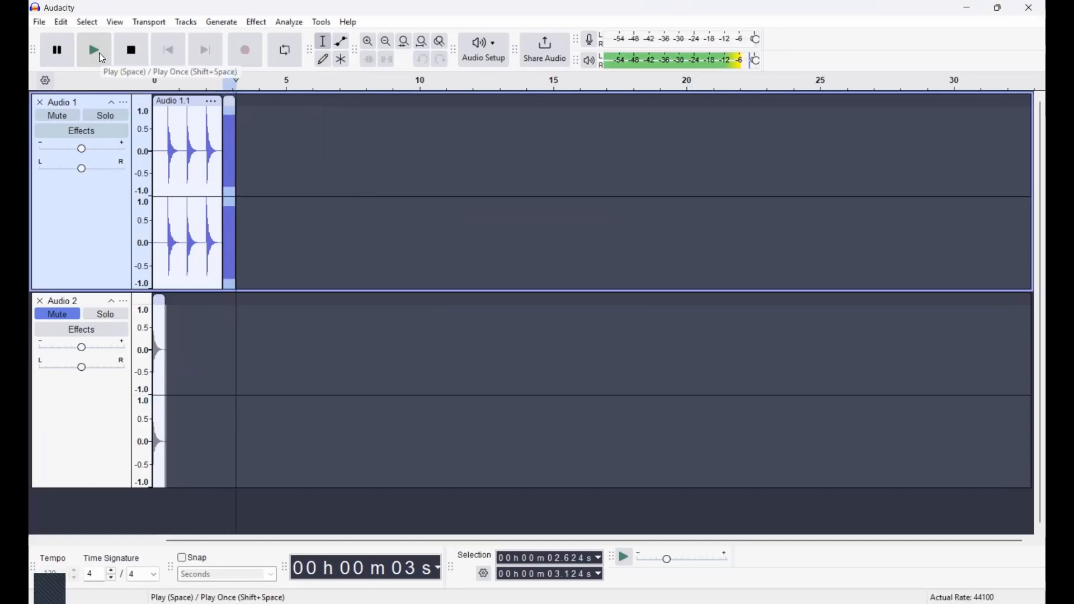
left_click(422, 60)
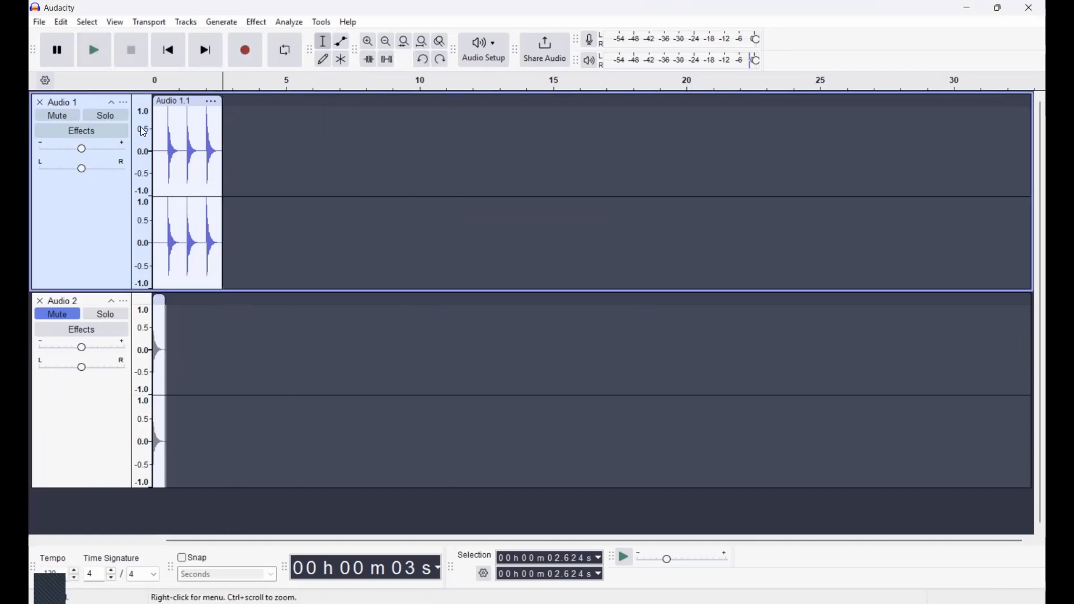
Step: Play the remaining Audio 1 clip from about 0.27 s
left_click(162, 128)
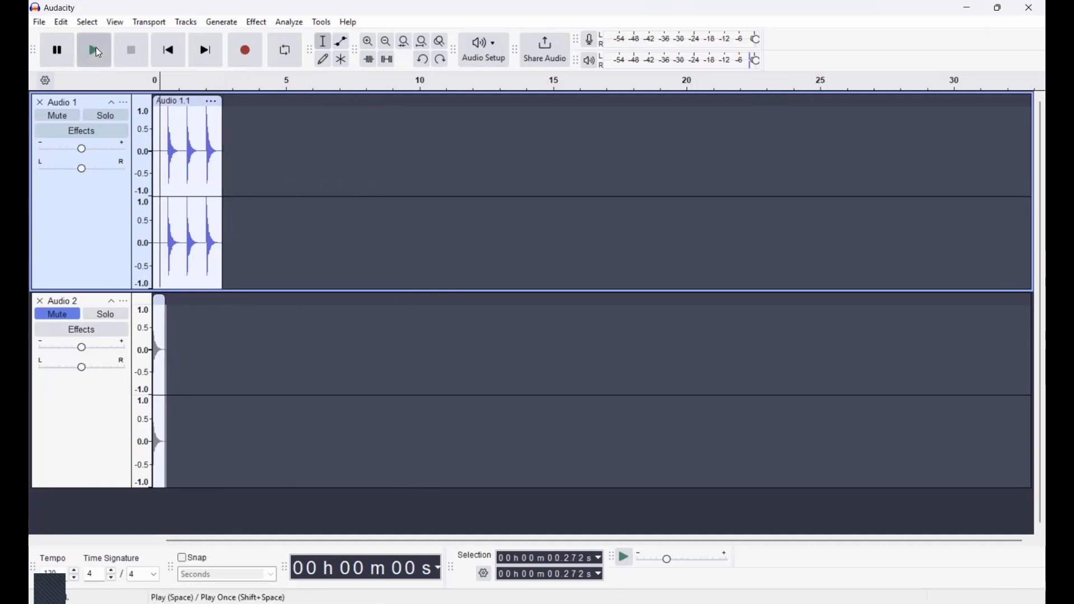
left_click(98, 52)
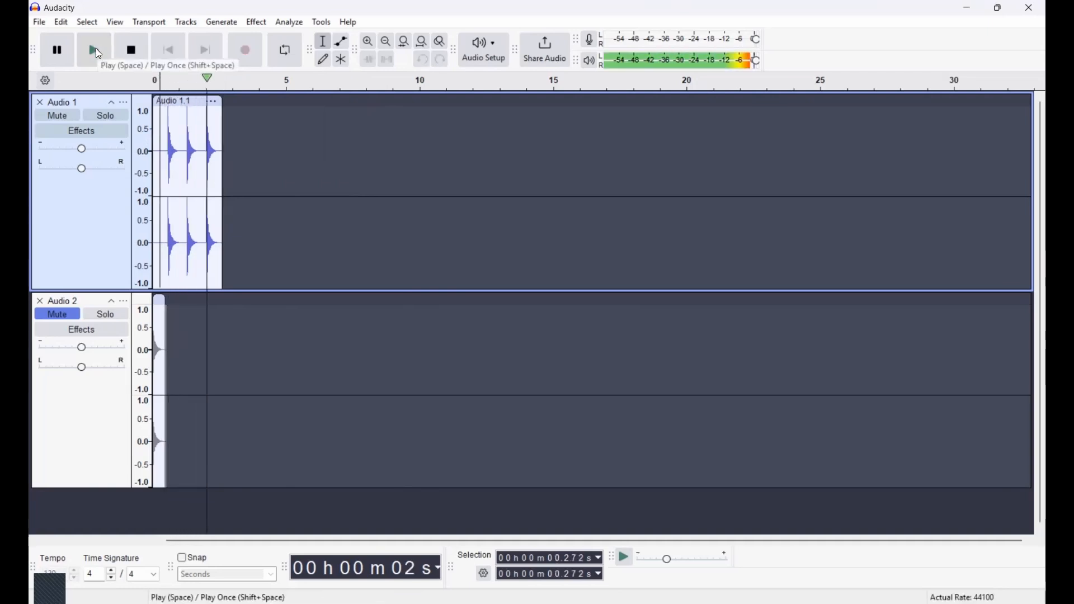
Step: Open the generator plugin manager and browse the plugins in the Effect category and in all categories
left_click(229, 22)
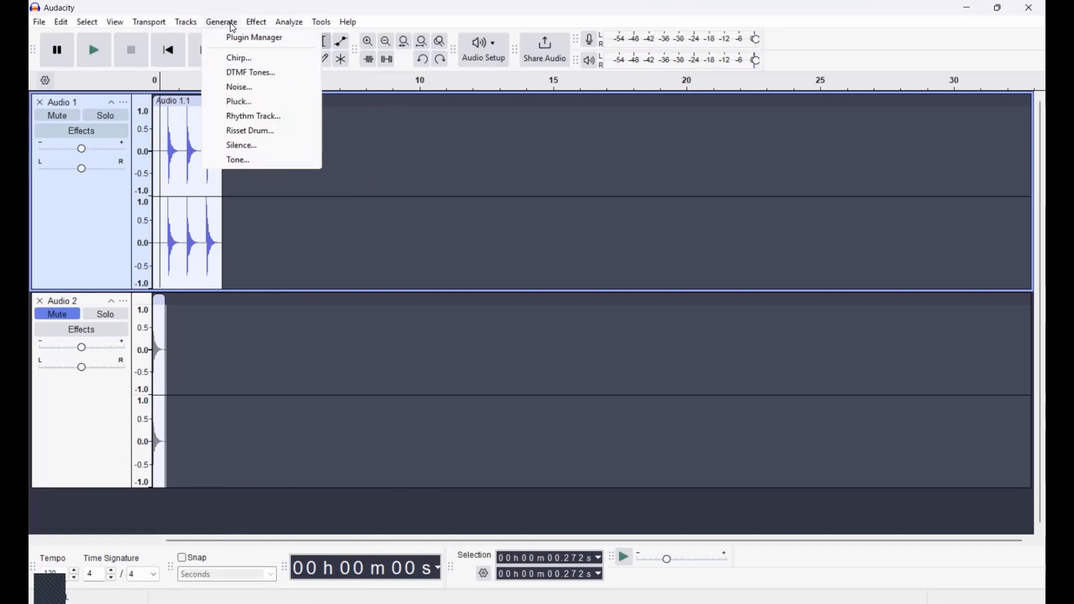
left_click(233, 41)
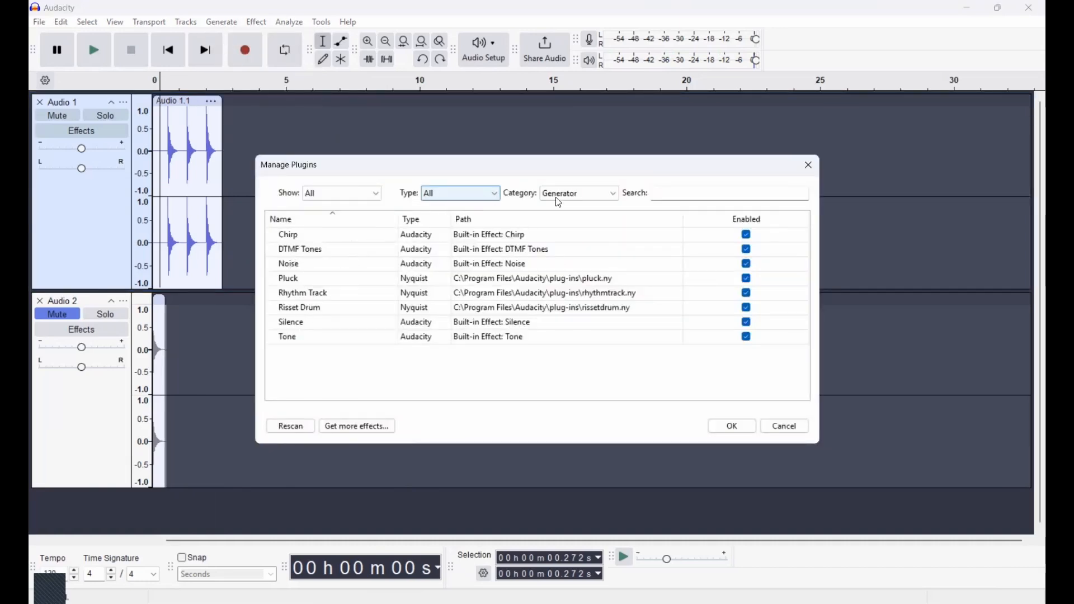
left_click(593, 193)
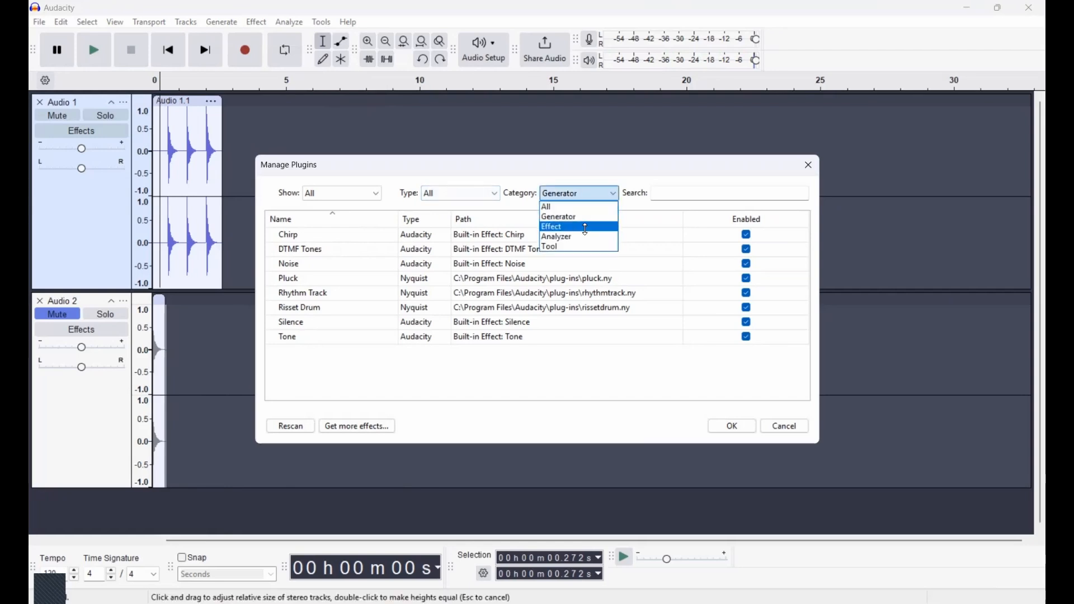
left_click(585, 227)
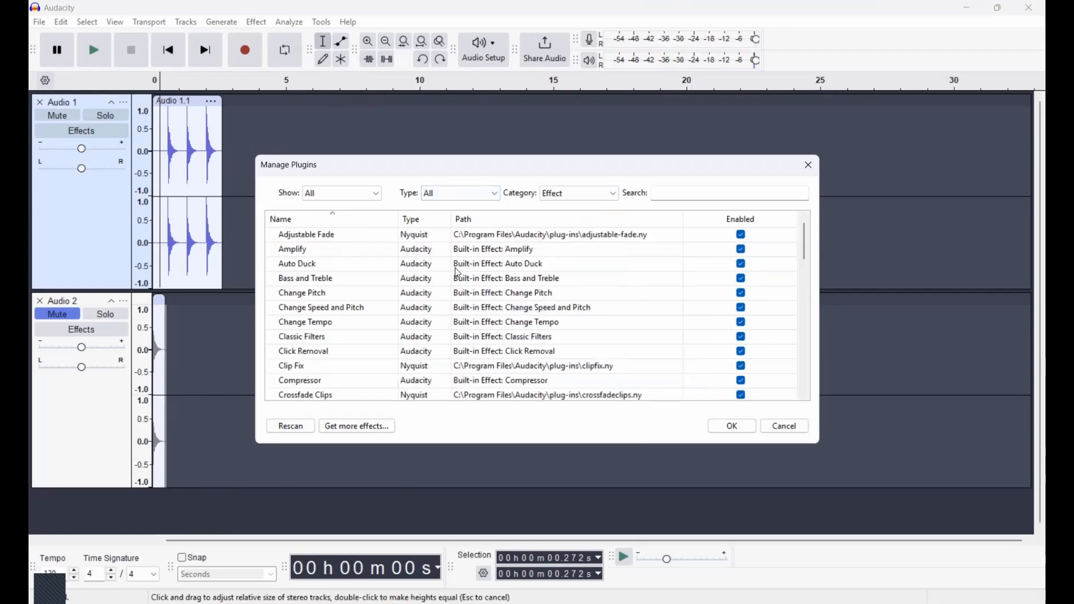
key("Down")
scroll(458, 295, "up", 3)
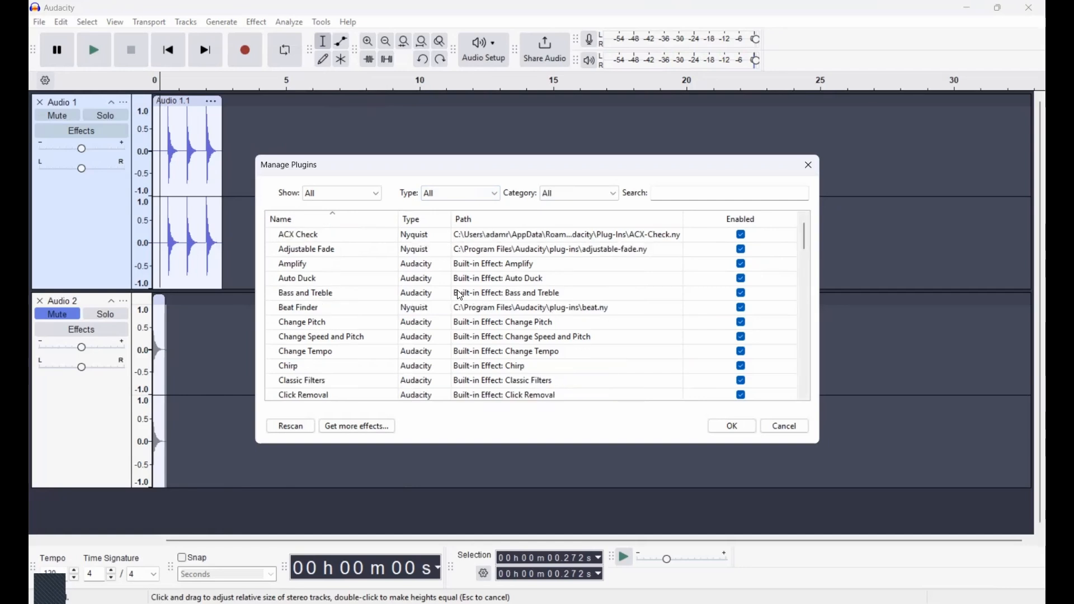
scroll(459, 295, "down", 1)
scroll(460, 295, "up", 1)
scroll(455, 296, "down", 1)
scroll(495, 250, "up", 1)
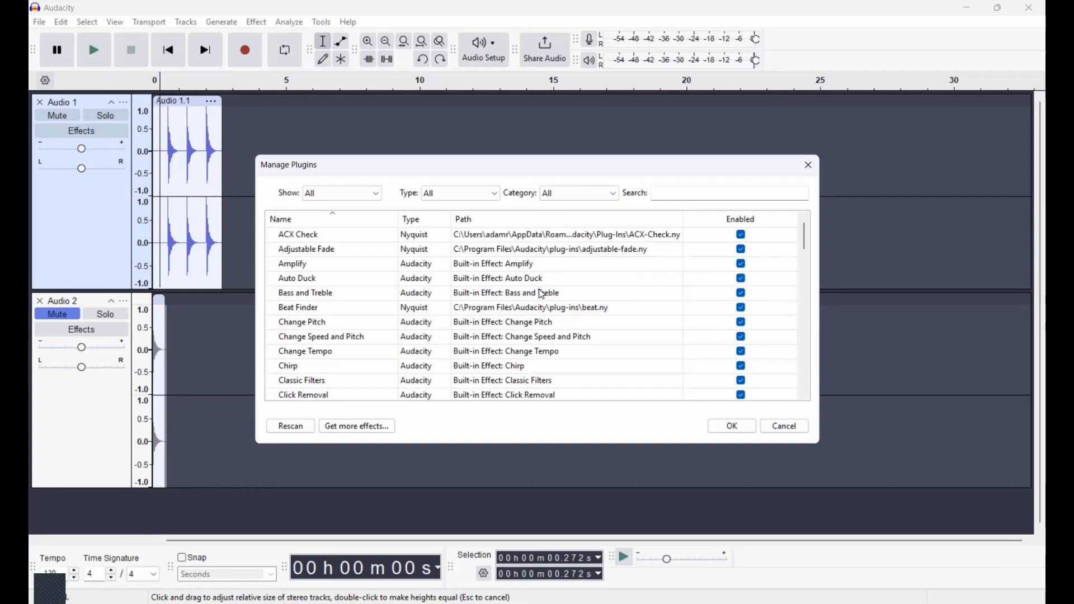
Step: Filter the plugin list by the Vamp and VST3 types and restrict it to enabled plugins
left_click(448, 191)
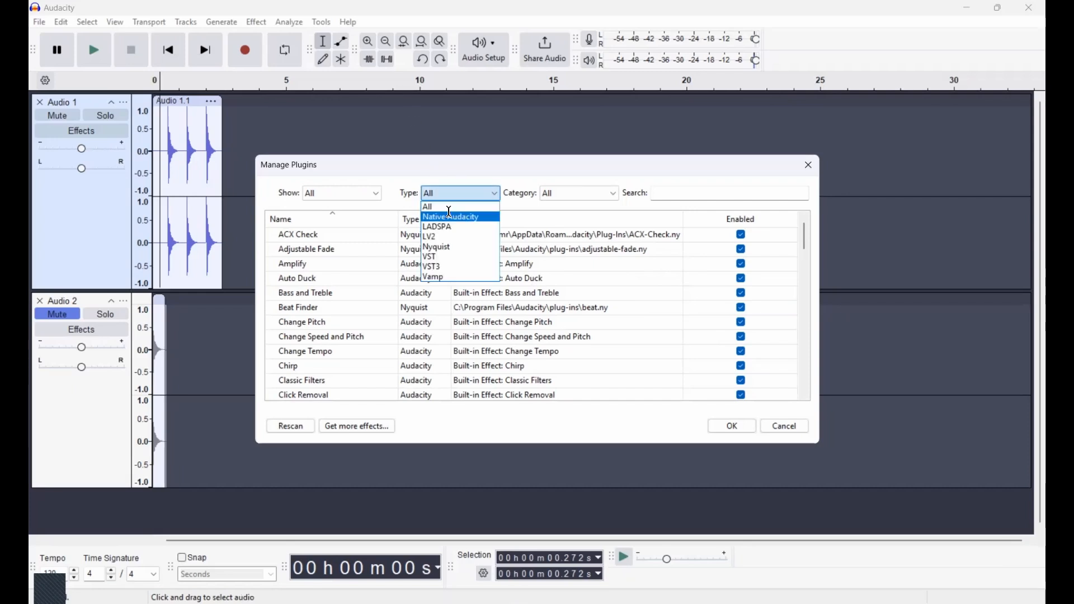
left_click(459, 278)
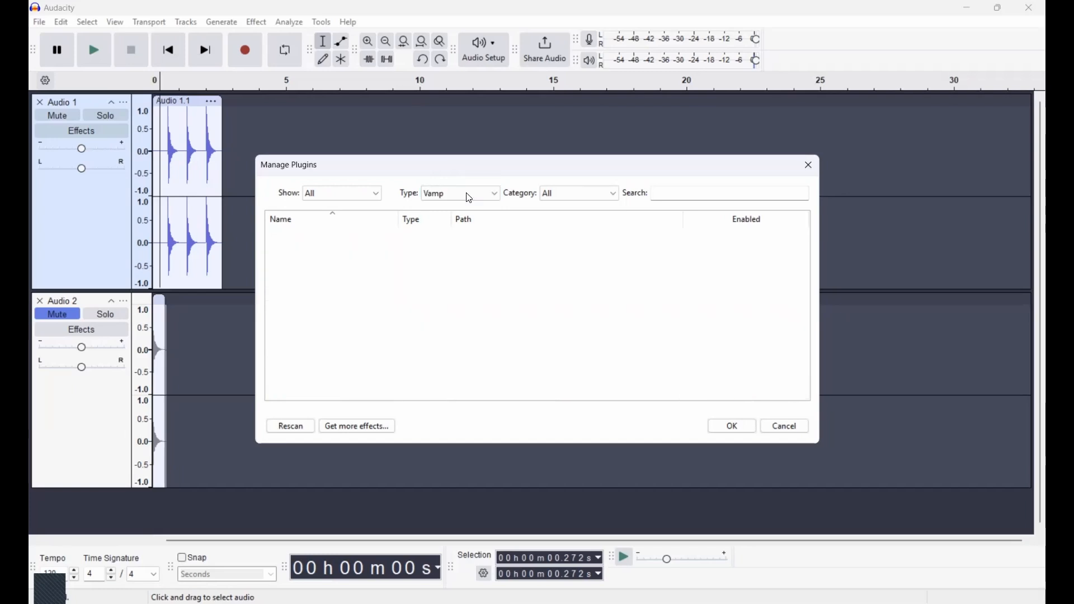
left_click(461, 267)
left_click(364, 194)
left_click(344, 227)
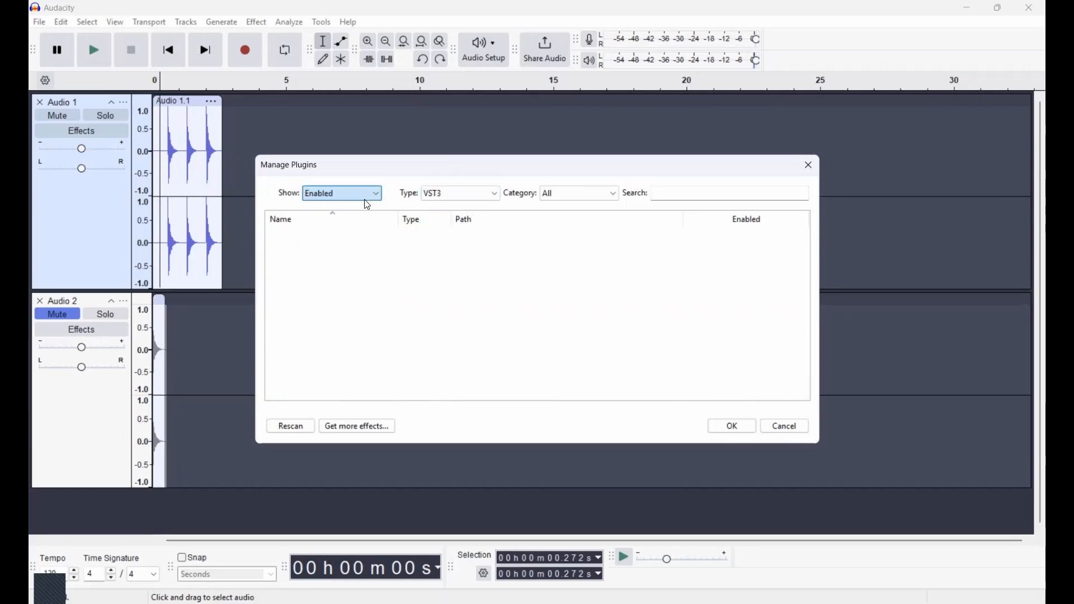
Step: Step the plugin type filter from VST3 through LV2 back to All
left_click(364, 192)
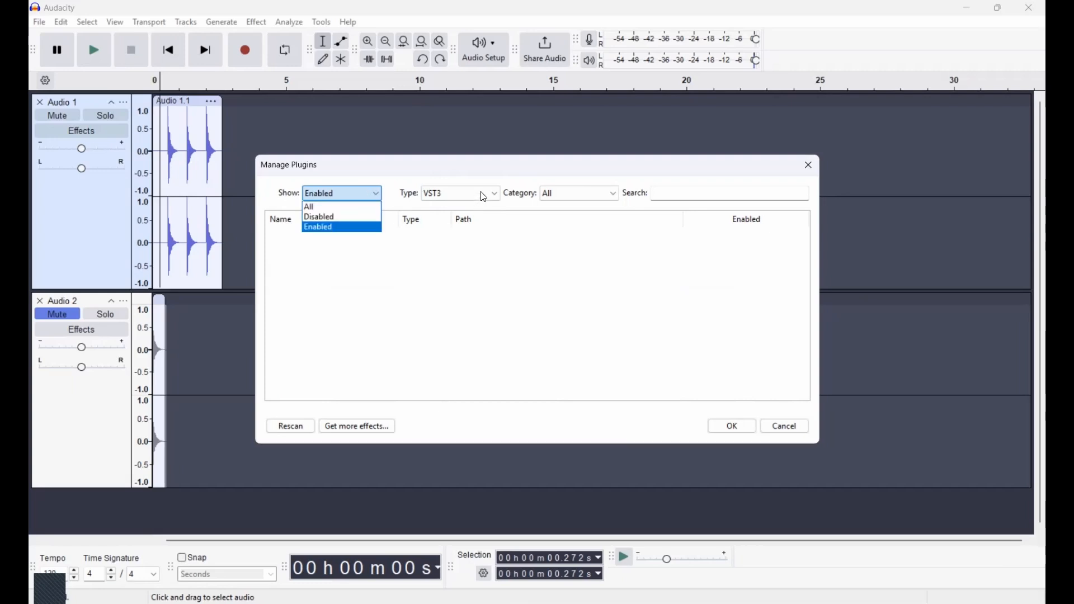
left_click(471, 200)
left_click(447, 265)
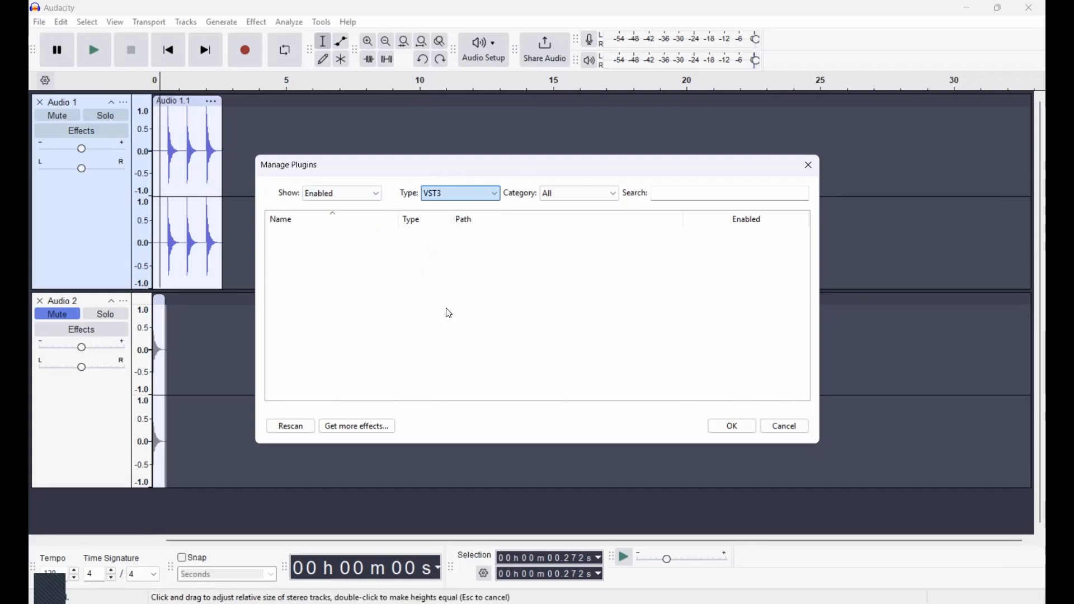
scroll(444, 290, "up", 4)
scroll(447, 296, "up", 2)
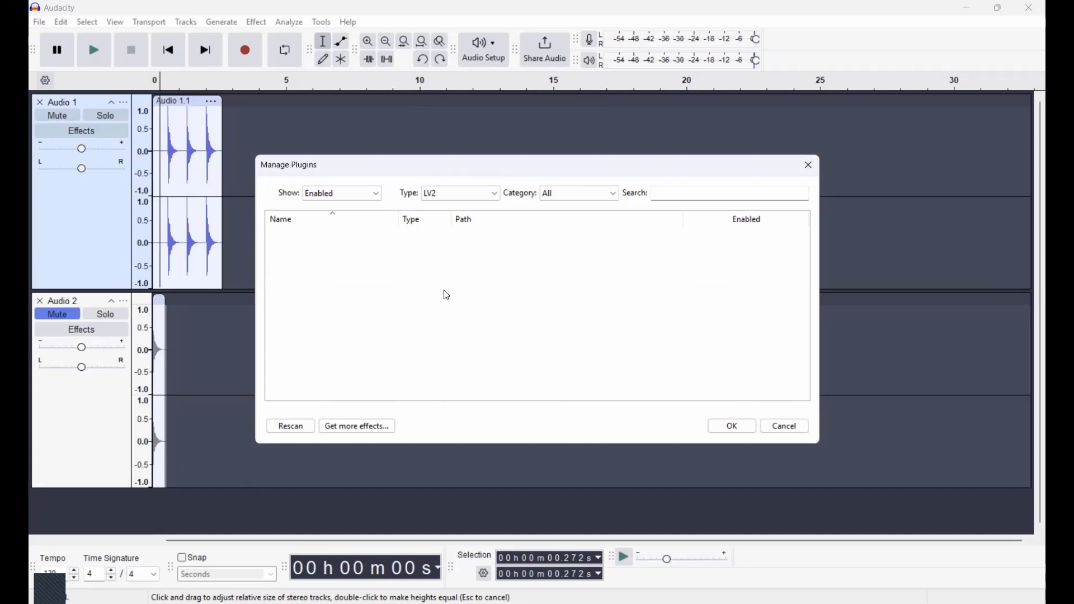
scroll(475, 221, "up", 1)
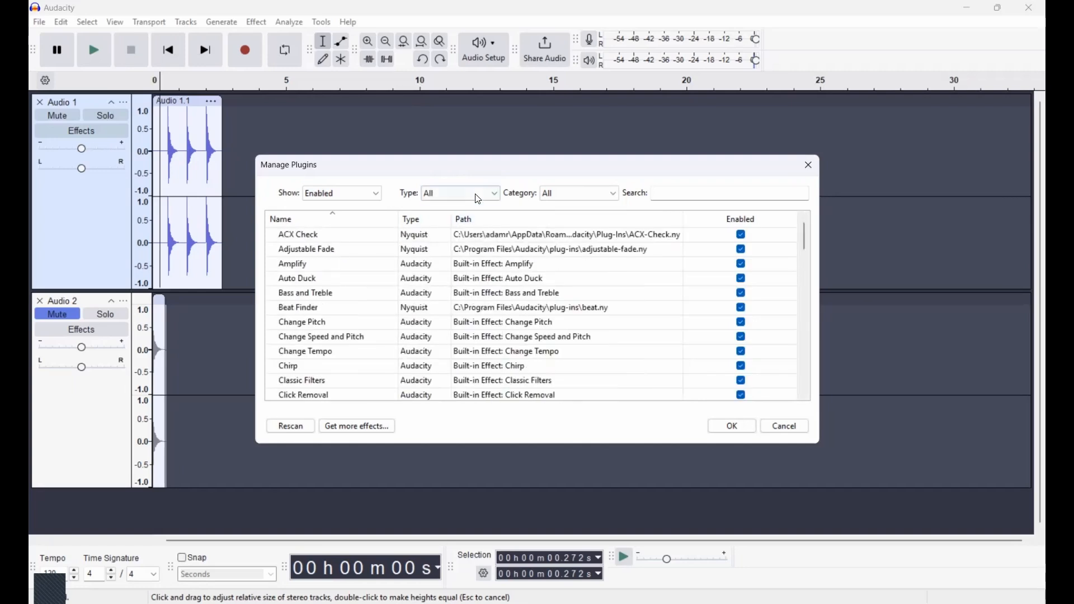
Step: Search the plugin list for "Guitar" with both enabled and disabled plugins shown
left_click(484, 197)
left_click(550, 202)
left_click(677, 192)
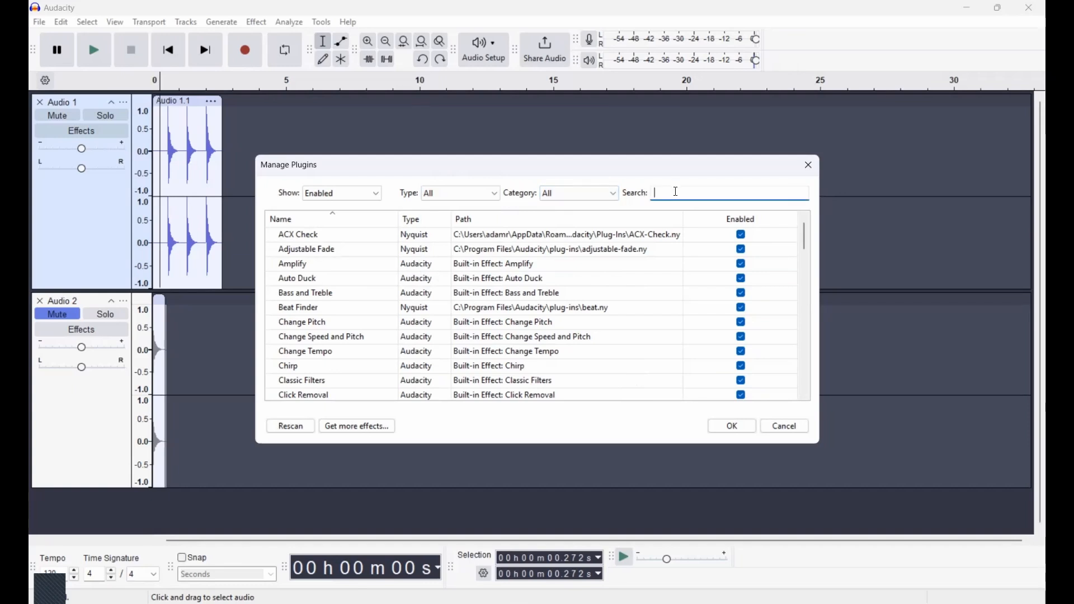
type("Guit")
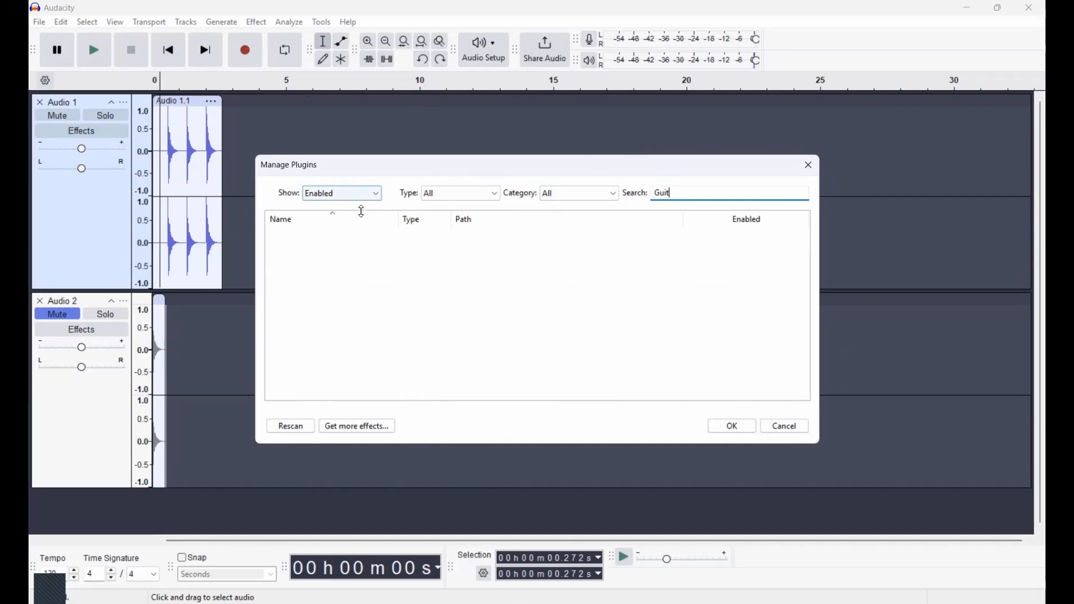
left_click(363, 193)
left_click(335, 206)
left_click(685, 193)
type("ar")
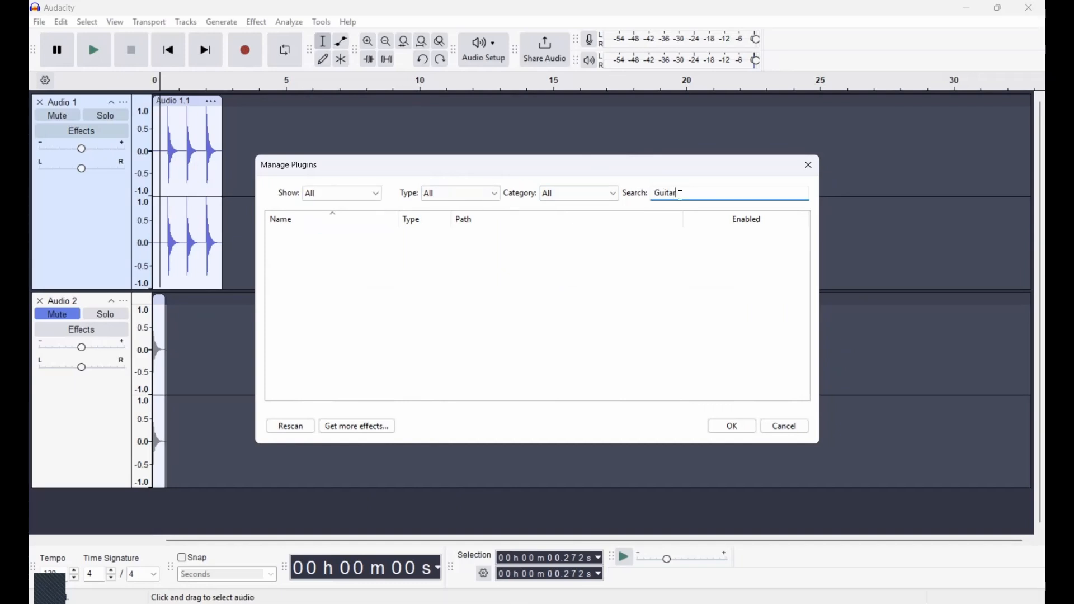
Step: Clear the plugin search text and select the Beat Finder plugin in the full list
key("BackSpace")
key("BackSpace")
key("BackSpace")
key("BackSpace")
key("BackSpace")
key("BackSpace")
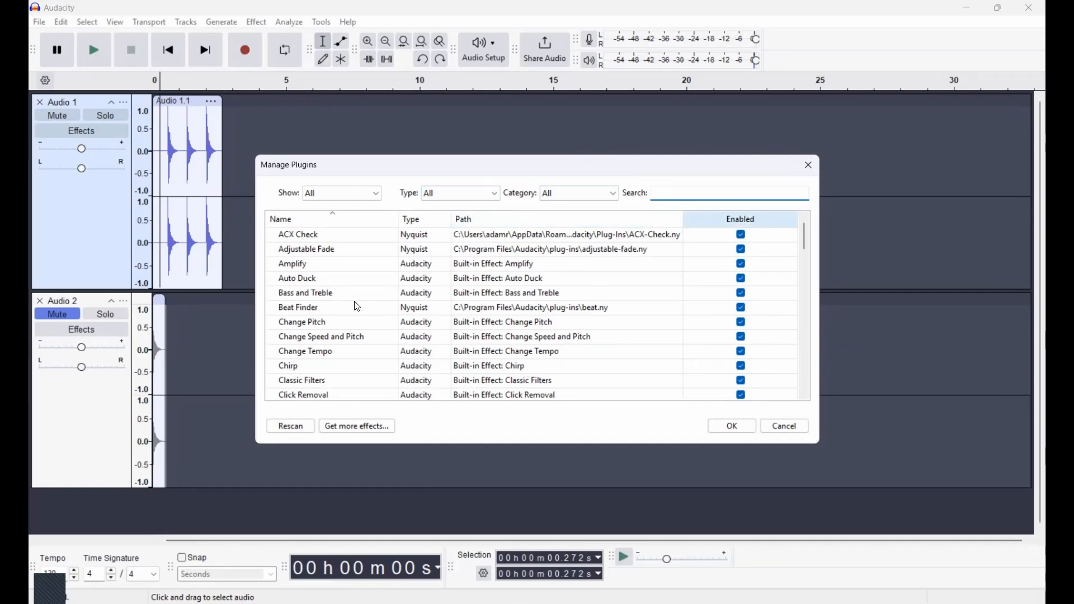
left_click(342, 312)
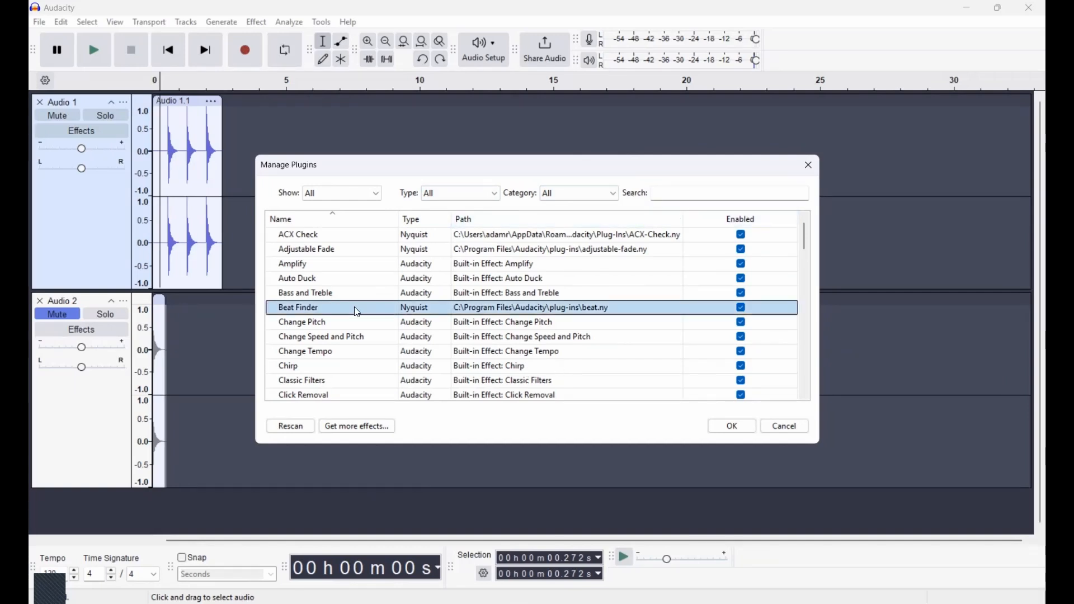
Step: Search the plugin list for "Beat", select Beat Finder, and accept the plugin manager to close it
left_click(709, 191)
type("Beat")
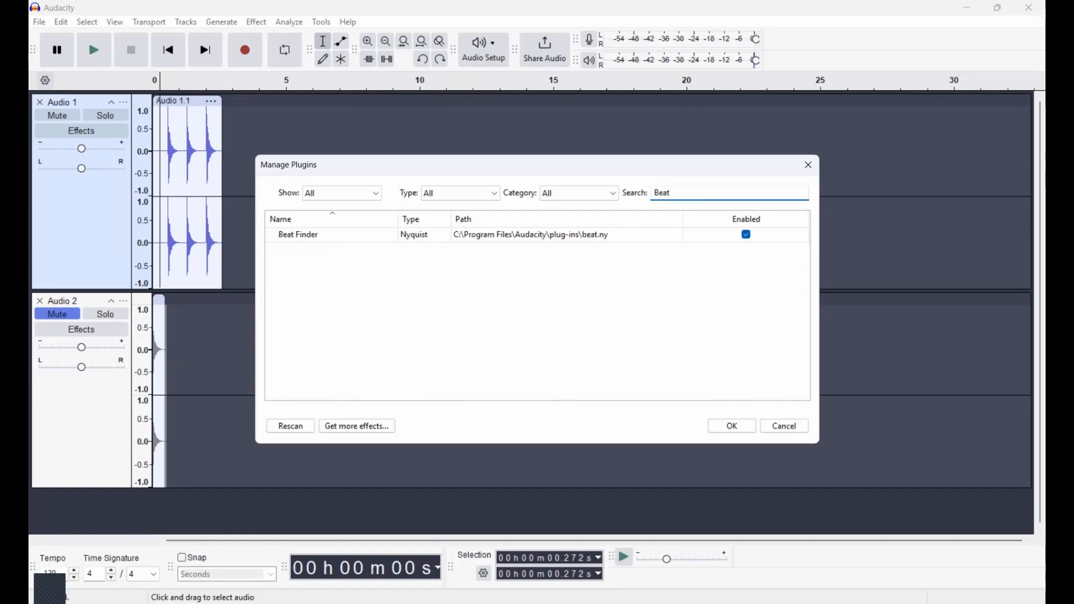
left_click(552, 237)
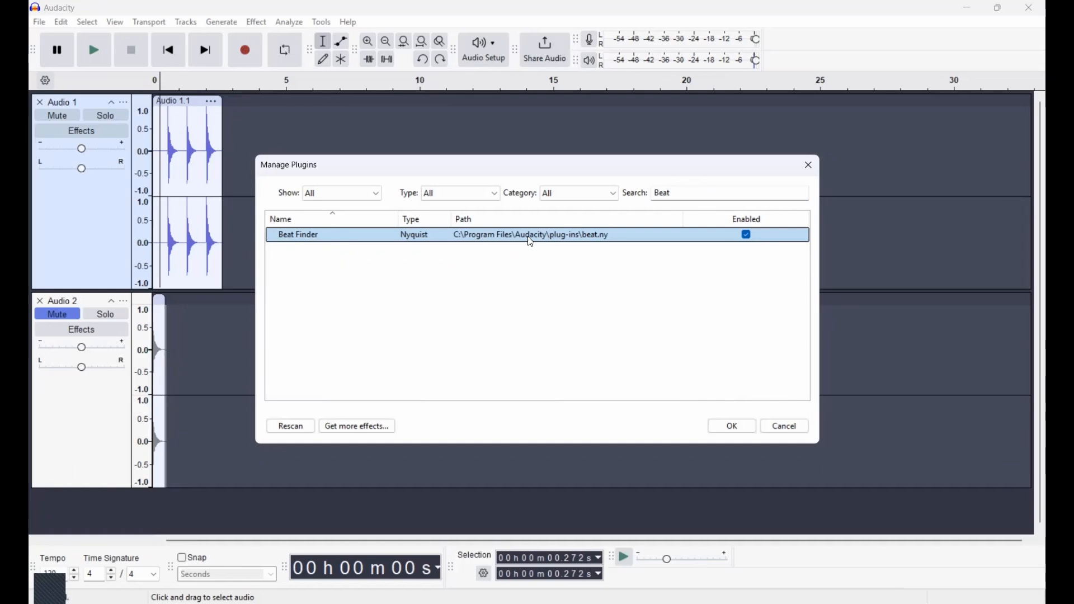
left_click(737, 429)
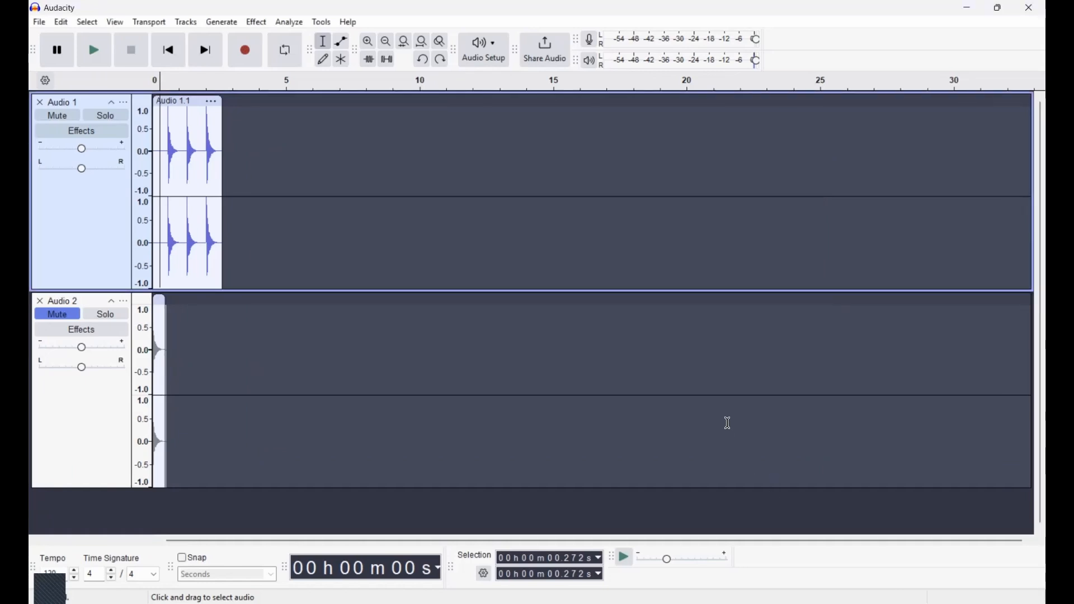
left_click(257, 22)
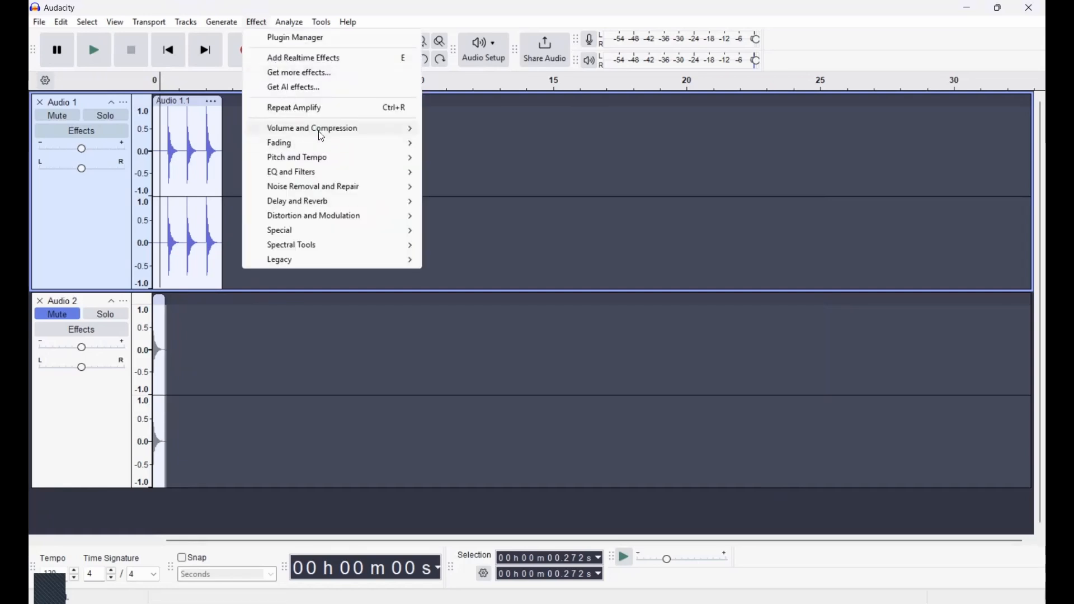
left_click(454, 379)
Step: Generate 30 seconds of silence in the Audio 1 track, starting at the end of its existing clip
left_click(220, 217)
left_click(221, 22)
left_click(264, 147)
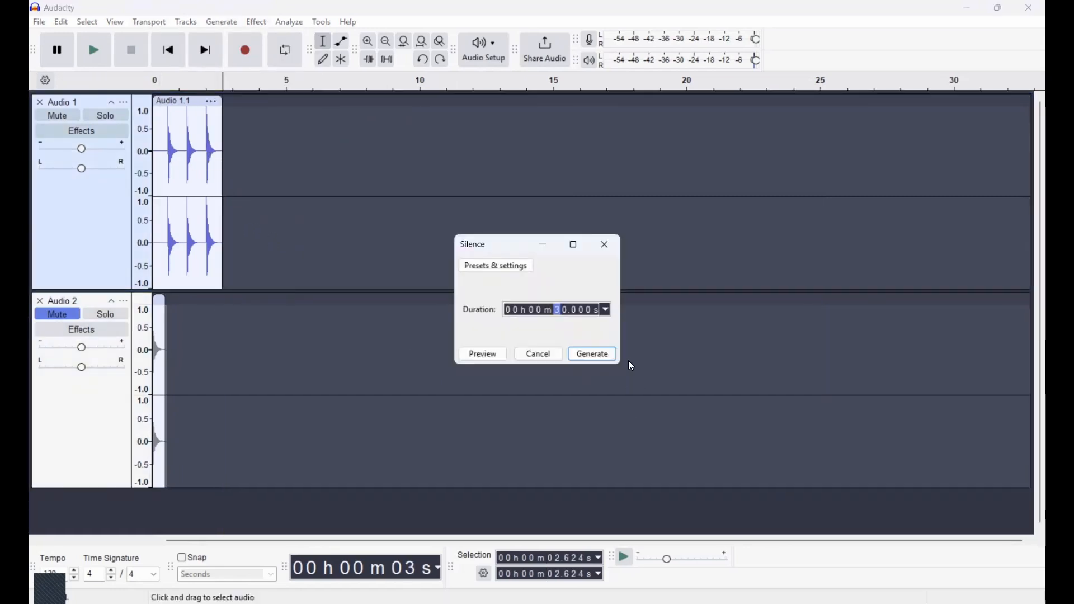
left_click(606, 356)
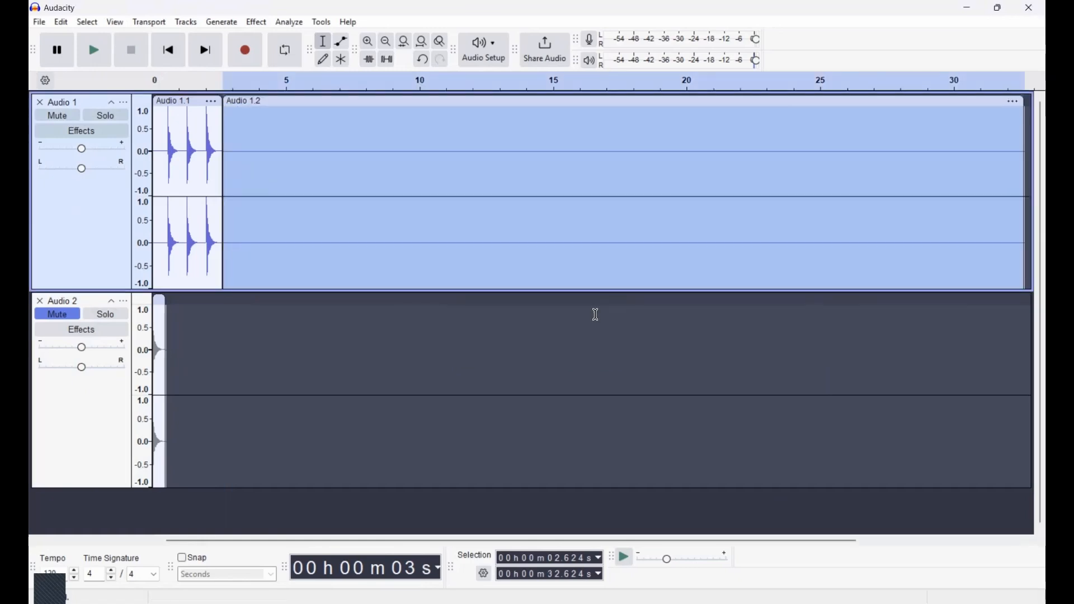
Step: Select the silent clip Audio 1.2 in the Audio 1 track and delete it
left_click(251, 124)
left_click(244, 100)
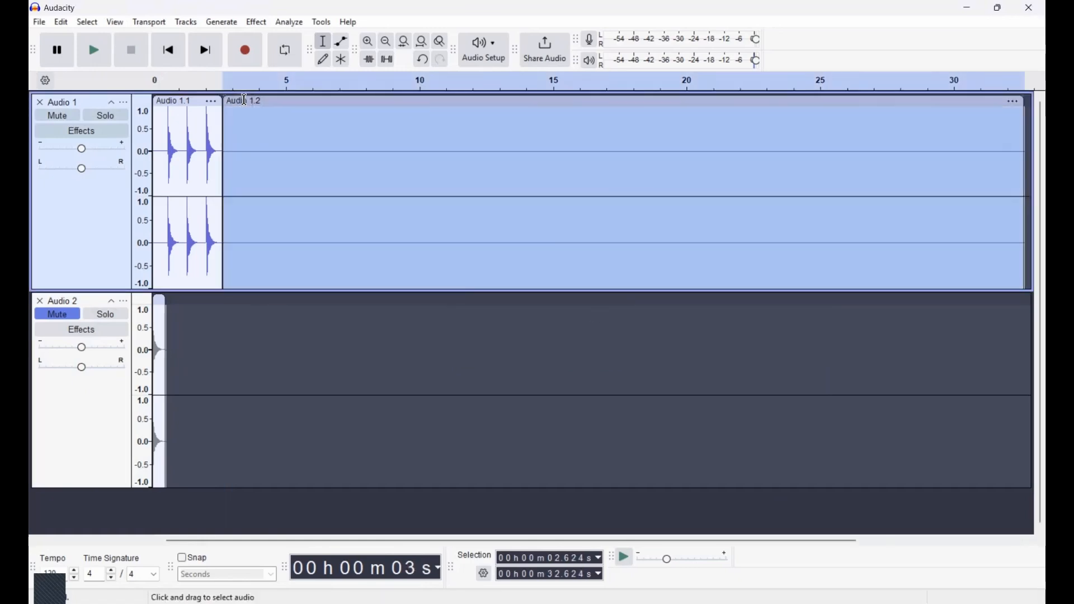
key("Delete")
Step: Play the Audio 1 track from about 0.22 s, just before its first beat
left_click(156, 120)
left_click(92, 52)
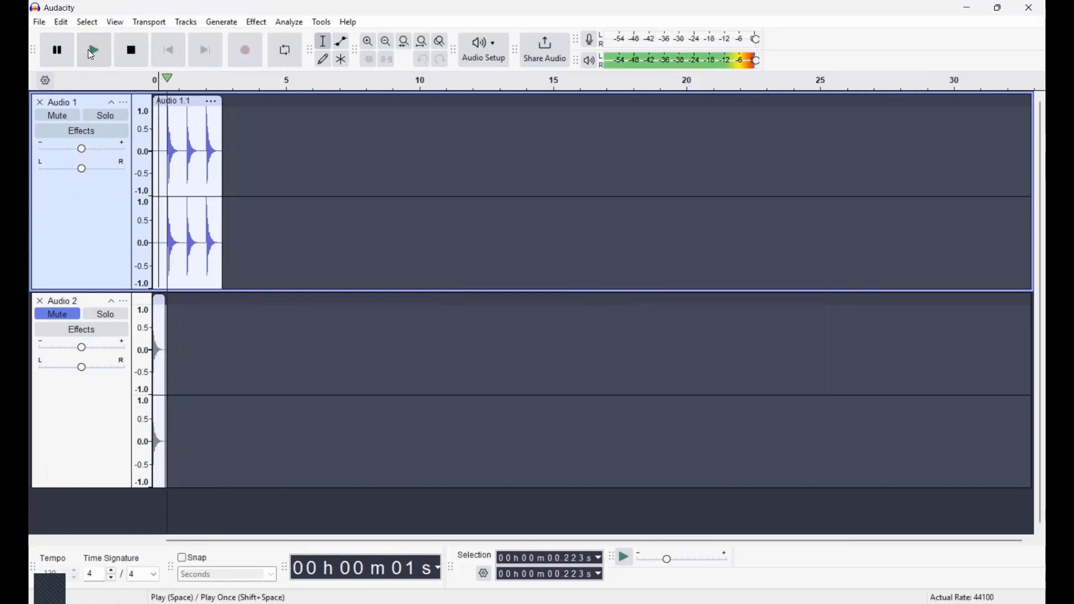